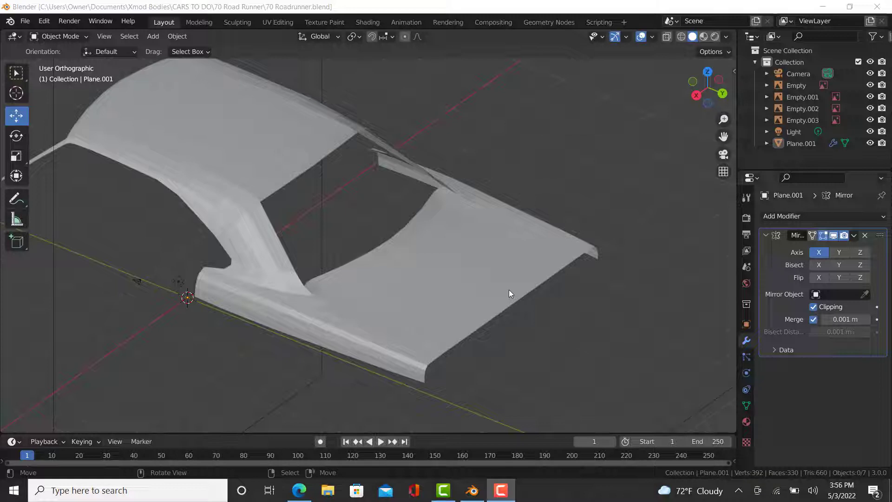
Select the car body mesh and start editing it in the right side view, over the blueprint's rear quarter panel
{"action": "left_click", "coordinate": [377, 300]}
{"action": "left_click", "coordinate": [372, 295]}
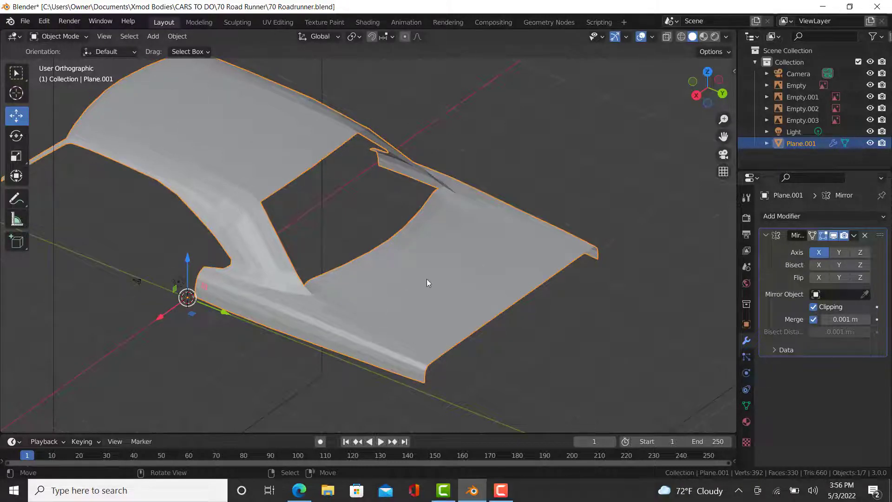
{"action": "middle_click_drag", "start_coordinate": [427, 282], "coordinate": [319, 284]}
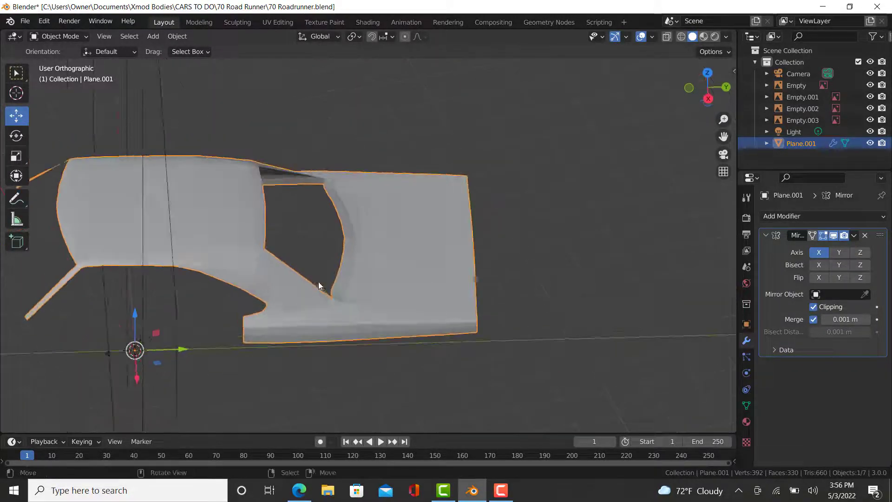
{"action": "scroll", "coordinate": [249, 287], "scroll_direction": "down", "scroll_amount": 3}
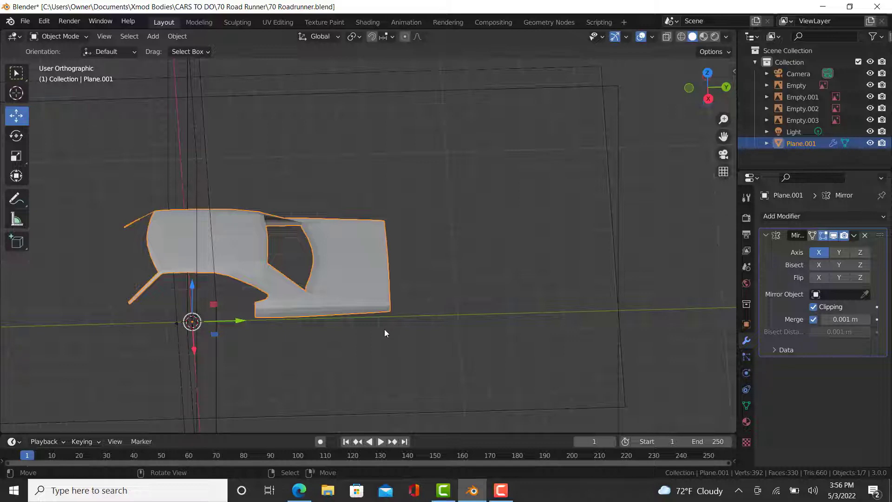
{"action": "key", "text": "KP_3"}
{"action": "scroll", "coordinate": [353, 331], "scroll_direction": "up", "scroll_amount": 4}
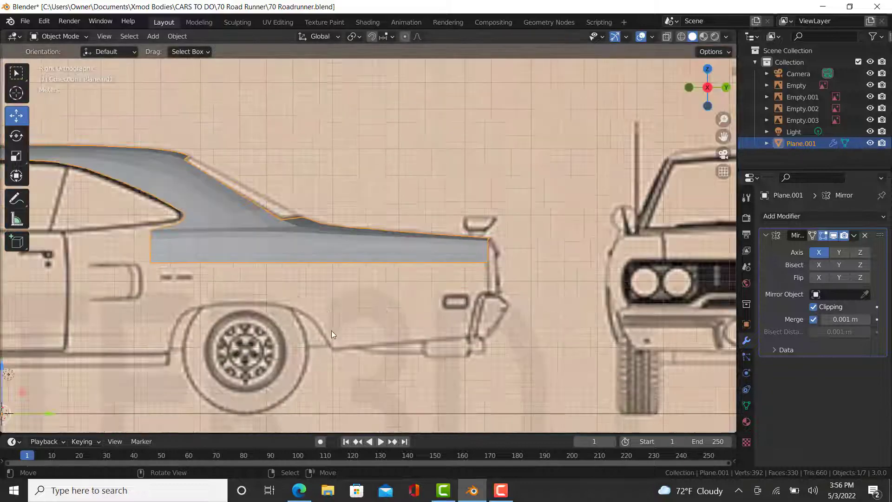
{"action": "middle_click_drag", "start_coordinate": [118, 264], "coordinate": [397, 221], "text": "shift"}
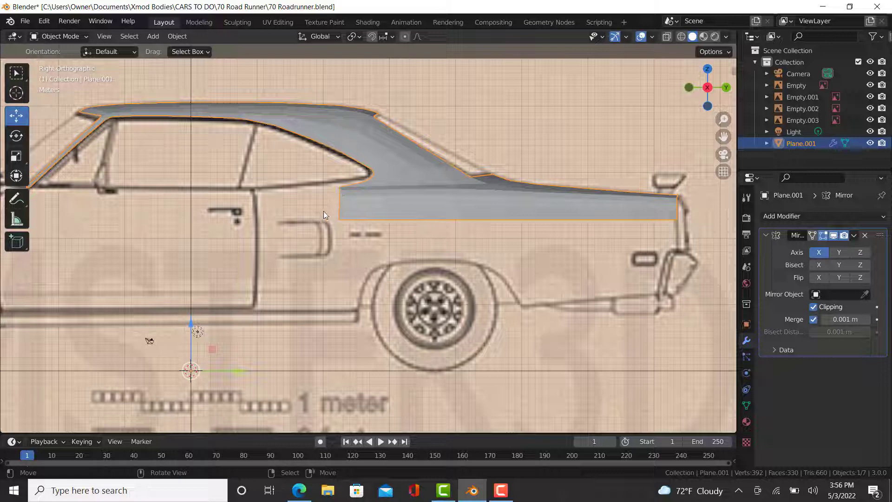
{"action": "scroll", "coordinate": [341, 222], "scroll_direction": "up", "scroll_amount": 3}
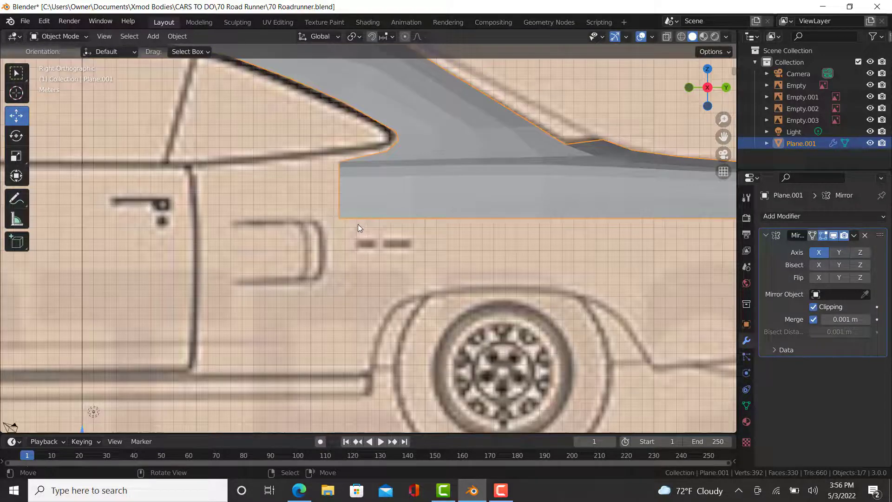
{"action": "key", "text": "Tab"}
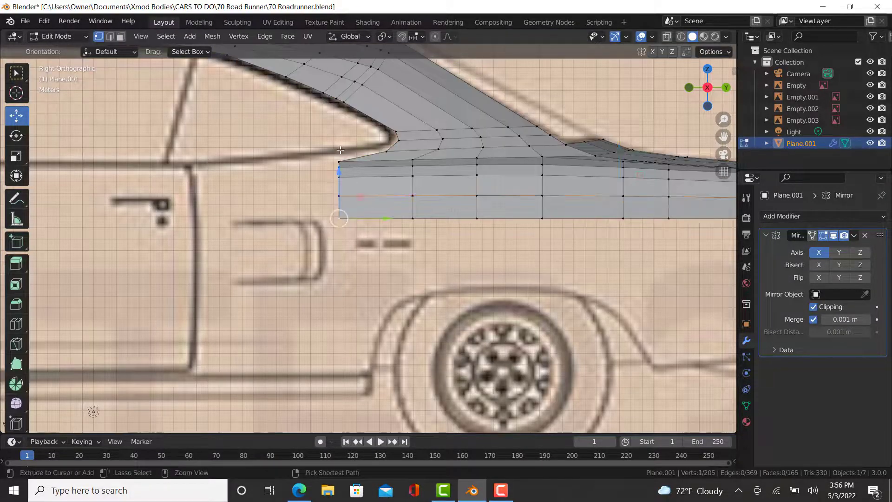
Select the quarter panel's front vertical edge and extrude it forward along Y toward the door gap
{"action": "left_click", "coordinate": [342, 149], "text": "ctrl"}
{"action": "middle_click_drag", "start_coordinate": [342, 150], "coordinate": [333, 219]}
{"action": "key", "text": "KP_3"}
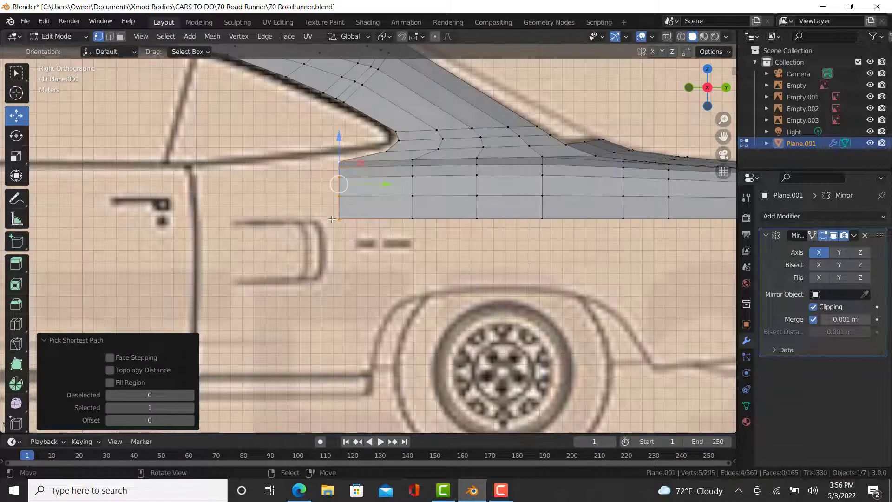
{"action": "middle_click_drag", "start_coordinate": [318, 159], "coordinate": [401, 229], "text": "shift"}
{"action": "key", "text": "e"}
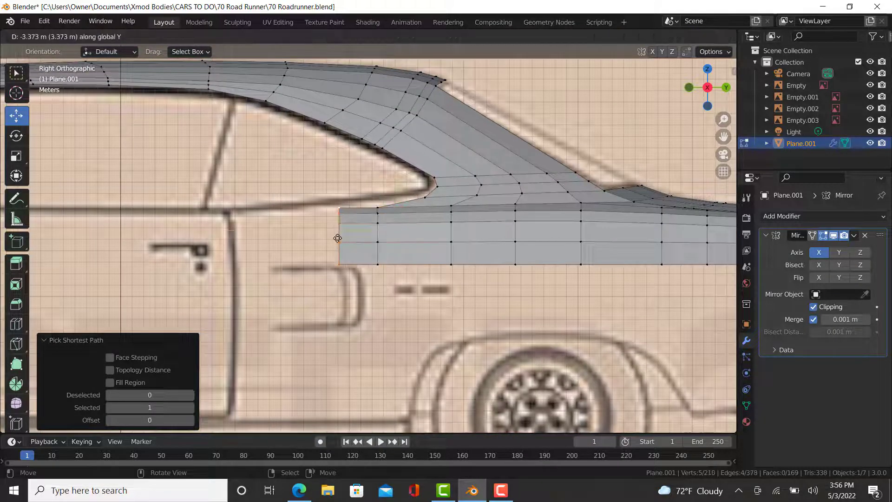
{"action": "left_click", "coordinate": [263, 251]}
{"action": "key", "text": "x"}
{"action": "key", "text": "super"}
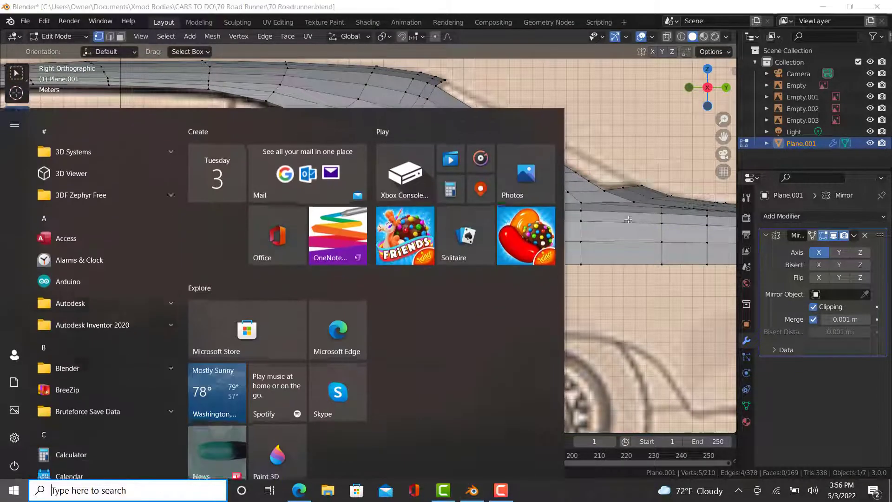
{"action": "right_click", "coordinate": [690, 271]}
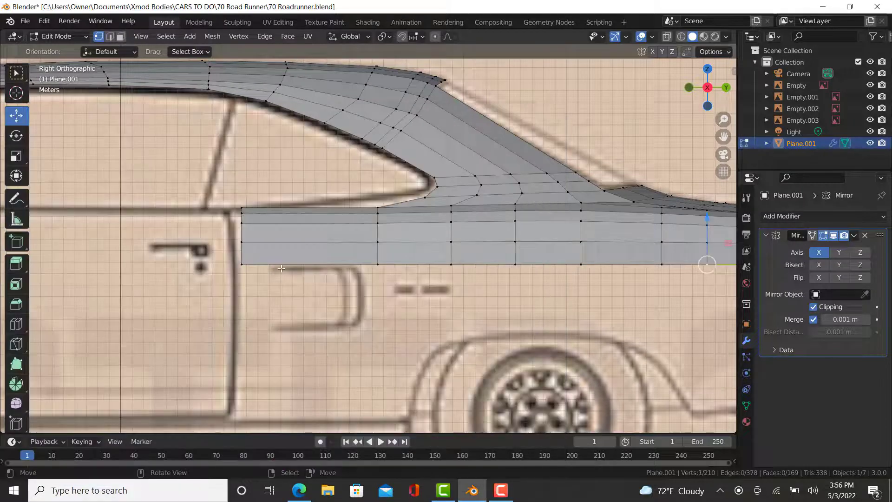
Scale the quarter panel's extruded front edge to about 0.812 along Z
{"action": "right_click", "coordinate": [231, 272]}
{"action": "right_click", "coordinate": [251, 188], "text": "ctrl"}
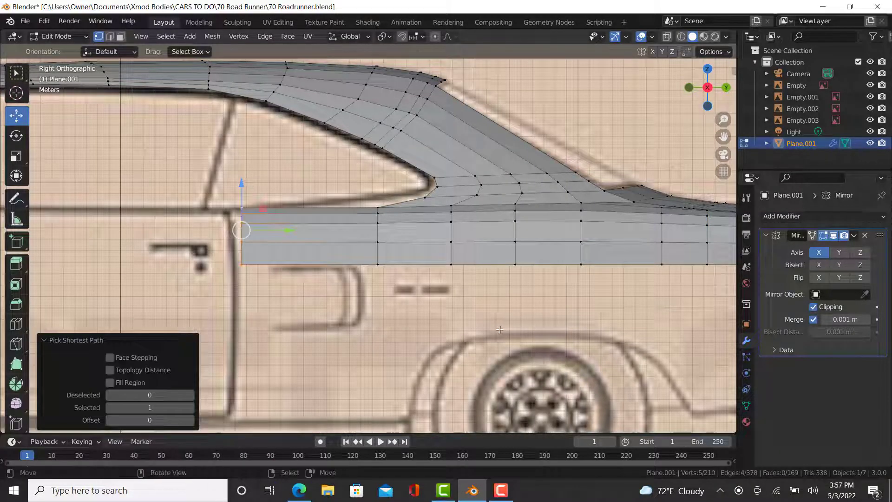
{"action": "key", "text": "s"}
{"action": "key", "text": "z"}
{"action": "left_click", "coordinate": [446, 302]}
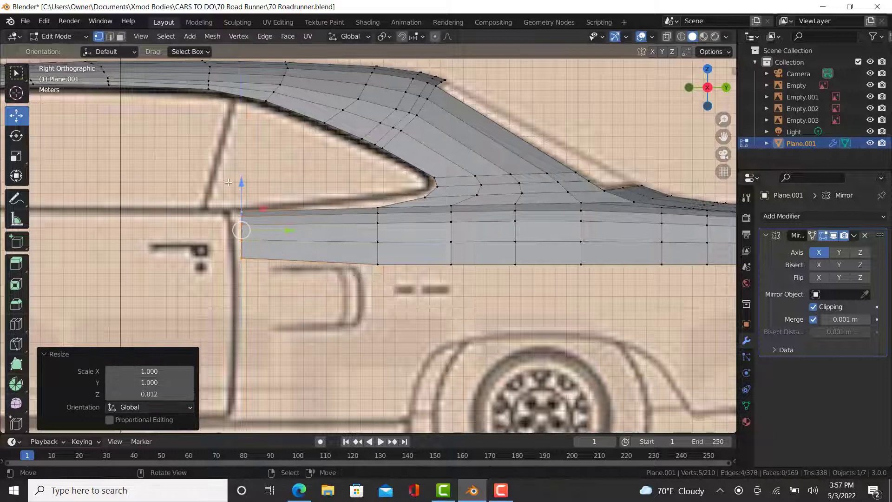
Lower the front edge along Z and move it about 0.61 m forward along Y onto the door gap line
{"action": "key", "text": "g"}
{"action": "key", "text": "z"}
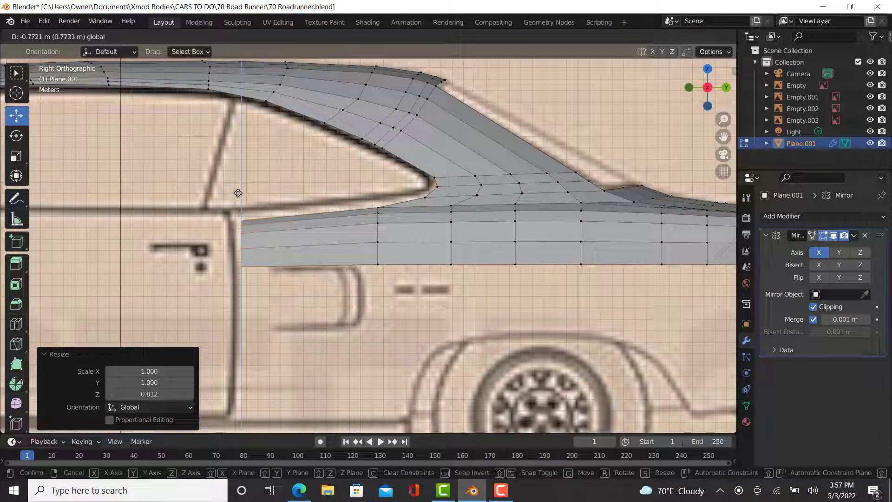
{"action": "left_click", "coordinate": [291, 232]}
{"action": "key", "text": "g"}
{"action": "key", "text": "y"}
{"action": "right_click", "coordinate": [278, 241]}
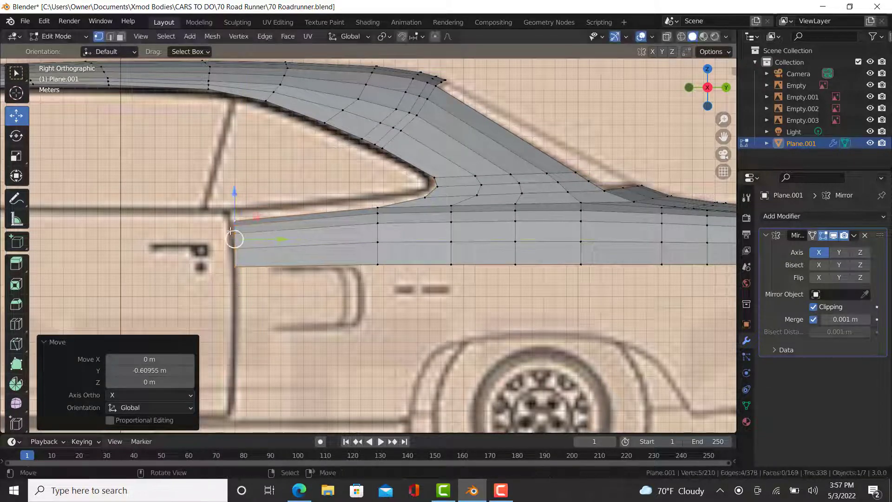
Shift individual vertex groups of the front edge along Y so it follows the slanted door gap on the blueprint
{"action": "scroll", "coordinate": [251, 237], "scroll_direction": "up", "scroll_amount": 5}
{"action": "left_click", "coordinate": [259, 206]}
{"action": "mouse_move", "coordinate": [307, 206]}
{"action": "left_mouse_down"}
{"action": "mouse_move", "coordinate": [291, 208]}
{"action": "mouse_move", "coordinate": [291, 222]}
{"action": "mouse_move", "coordinate": [304, 230]}
{"action": "mouse_move", "coordinate": [296, 210]}
{"action": "left_mouse_up"}
{"action": "right_click", "coordinate": [261, 217]}
{"action": "right_click", "coordinate": [260, 238], "text": "ctrl"}
{"action": "right_click", "coordinate": [250, 206]}
{"action": "right_click", "coordinate": [260, 320], "text": "ctrl"}
{"action": "left_click_drag", "start_coordinate": [302, 250], "coordinate": [300, 249]}
In the top view, scale the quarter panel's front edge to about 0.963 along X
{"action": "scroll", "coordinate": [300, 249], "scroll_direction": "down", "scroll_amount": 1}
{"action": "key", "text": "KP_7"}
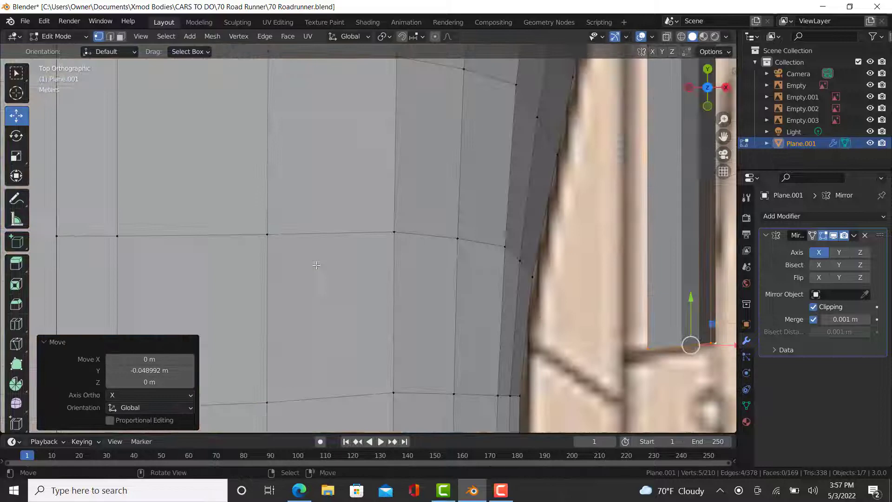
{"action": "middle_click_drag", "start_coordinate": [530, 273], "coordinate": [355, 273], "text": "shift"}
{"action": "scroll", "coordinate": [562, 320], "scroll_direction": "down", "scroll_amount": 2}
{"action": "middle_click_drag", "start_coordinate": [627, 318], "coordinate": [608, 329], "text": "shift"}
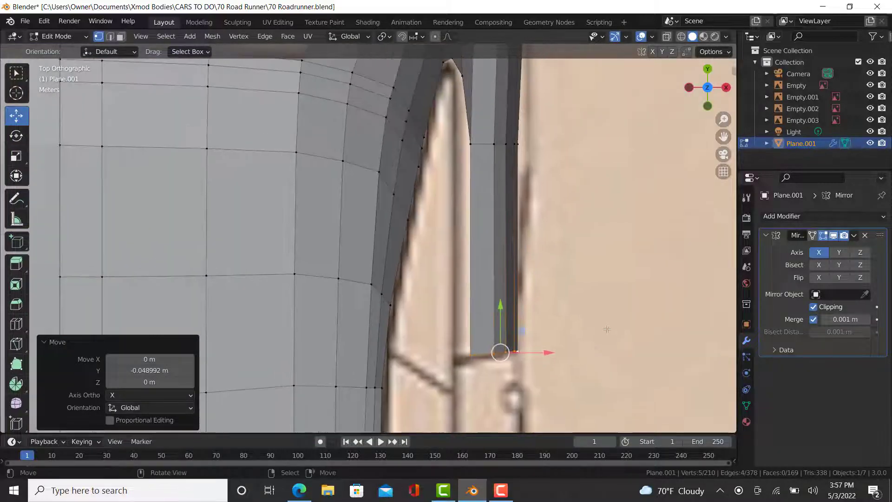
{"action": "key", "text": "s"}
{"action": "key", "text": "x"}
{"action": "left_click", "coordinate": [633, 369]}
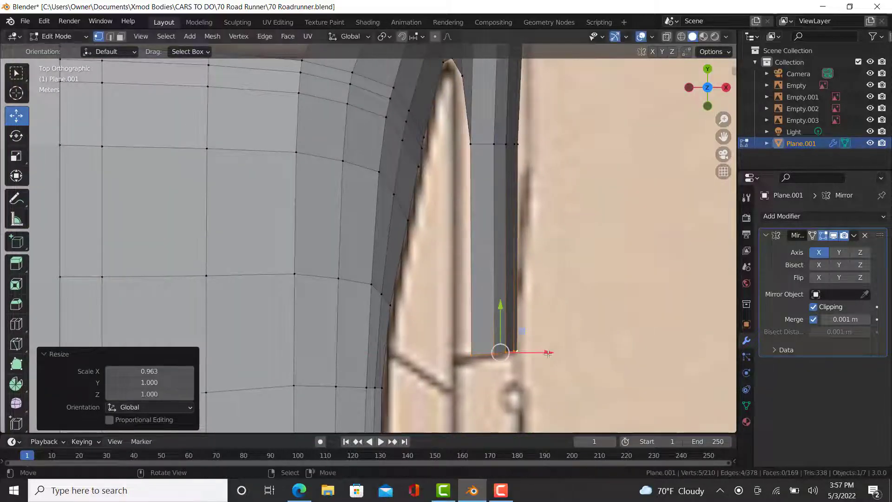
Move the front edge about 0.28 m inward along X to match the blueprint, then rescale it slightly along X
{"action": "key", "text": "g"}
{"action": "left_click", "coordinate": [542, 356]}
{"action": "key", "text": "s"}
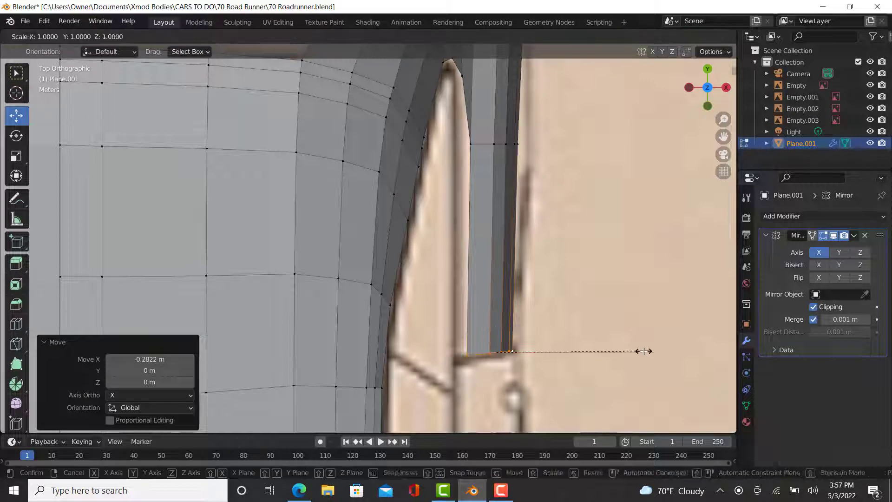
{"action": "key", "text": "x"}
{"action": "left_click", "coordinate": [643, 351]}
{"action": "scroll", "coordinate": [548, 295], "scroll_direction": "down", "scroll_amount": 6}
In the side view, add a vertical loop cut through the new front section and move it about 0.88 m rearward along Y
{"action": "key", "text": "KP_3"}
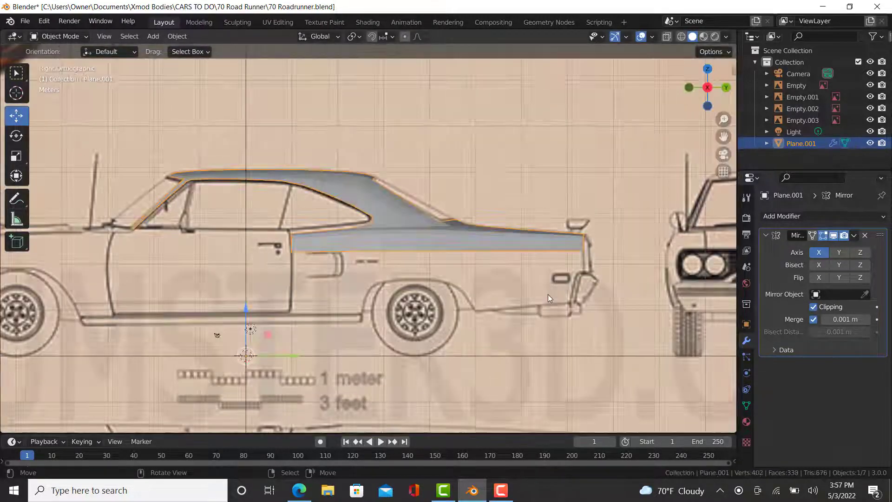
{"action": "scroll", "coordinate": [321, 236], "scroll_direction": "up", "scroll_amount": 6}
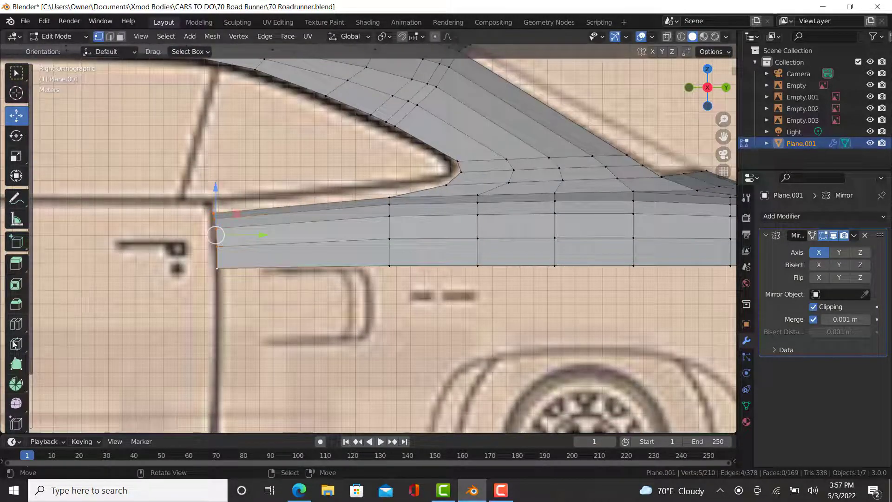
{"action": "left_click", "coordinate": [17, 324]}
{"action": "left_click_drag", "start_coordinate": [320, 223], "coordinate": [356, 230]}
{"action": "left_click", "coordinate": [22, 117]}
Examine the new loop's alignment with the body-side outline of the blueprint in the top view
{"action": "key", "text": "KP_7"}
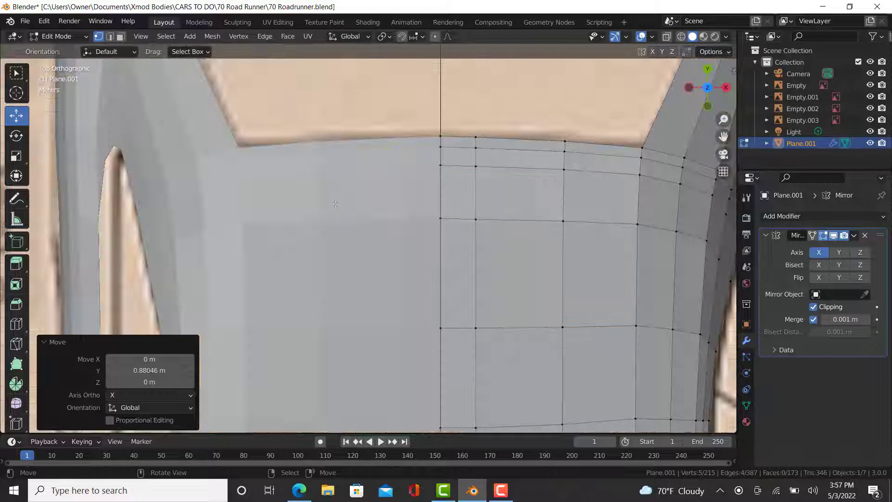
{"action": "scroll", "coordinate": [487, 292], "scroll_direction": "down", "scroll_amount": 3}
{"action": "middle_click_drag", "start_coordinate": [659, 319], "coordinate": [485, 221], "text": "shift"}
{"action": "scroll", "coordinate": [485, 221], "scroll_direction": "up", "scroll_amount": 4}
{"action": "middle_click_drag", "start_coordinate": [539, 169], "coordinate": [518, 216], "text": "shift"}
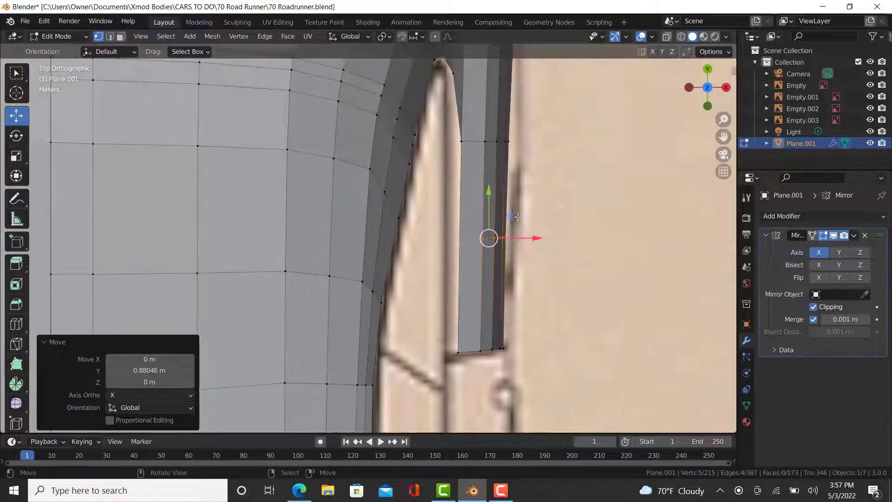
{"action": "scroll", "coordinate": [512, 206], "scroll_direction": "down", "scroll_amount": 5}
{"action": "key", "text": "Tab"}
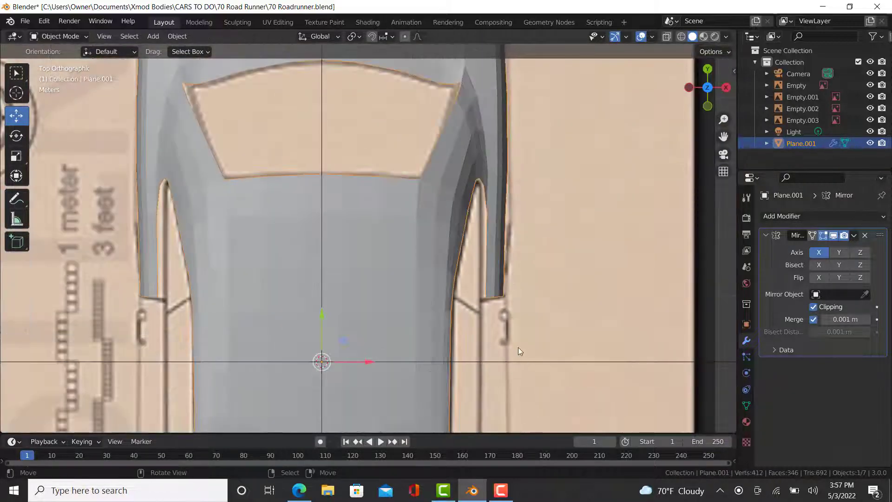
In the side view, select the vertical edge just behind the new loop and slide it forward by a factor of 0.115
{"action": "key", "text": "KP_3"}
{"action": "key", "text": "Tab"}
{"action": "scroll", "coordinate": [379, 256], "scroll_direction": "up", "scroll_amount": 4}
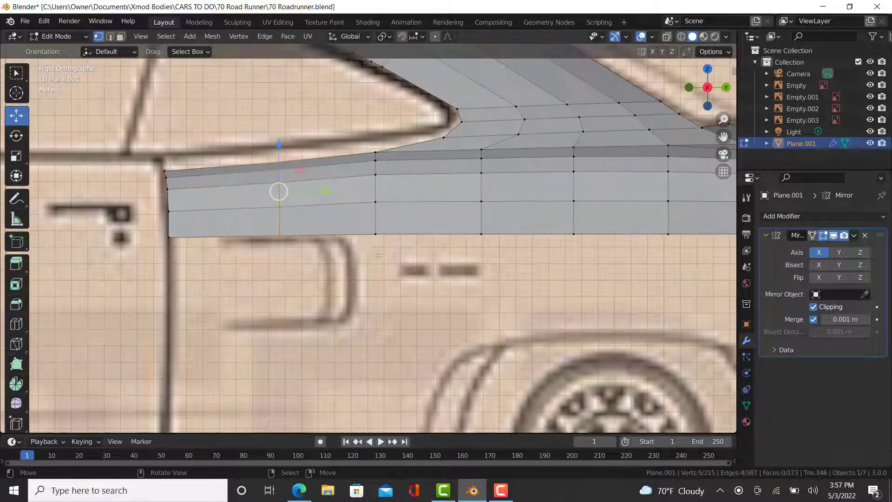
{"action": "left_click", "coordinate": [368, 238]}
{"action": "scroll", "coordinate": [369, 239], "scroll_direction": "down", "scroll_amount": 4}
{"action": "scroll", "coordinate": [353, 228], "scroll_direction": "up", "scroll_amount": 5}
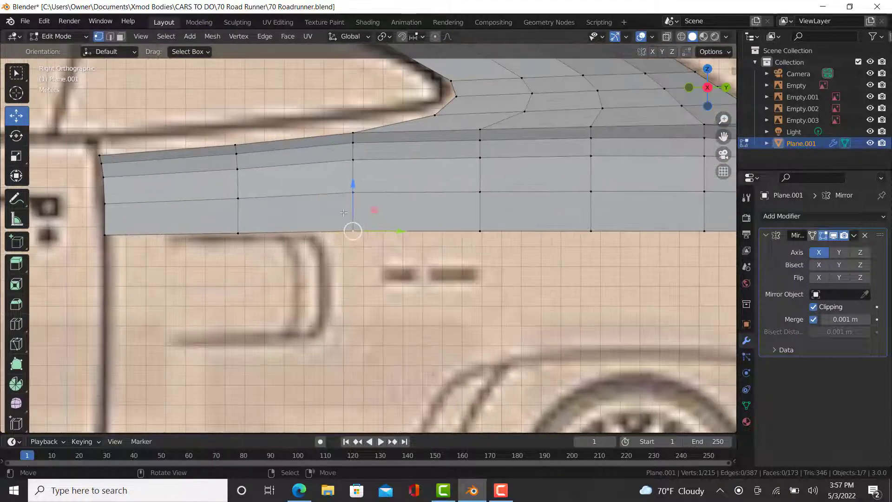
{"action": "left_click", "coordinate": [354, 133], "text": "ctrl"}
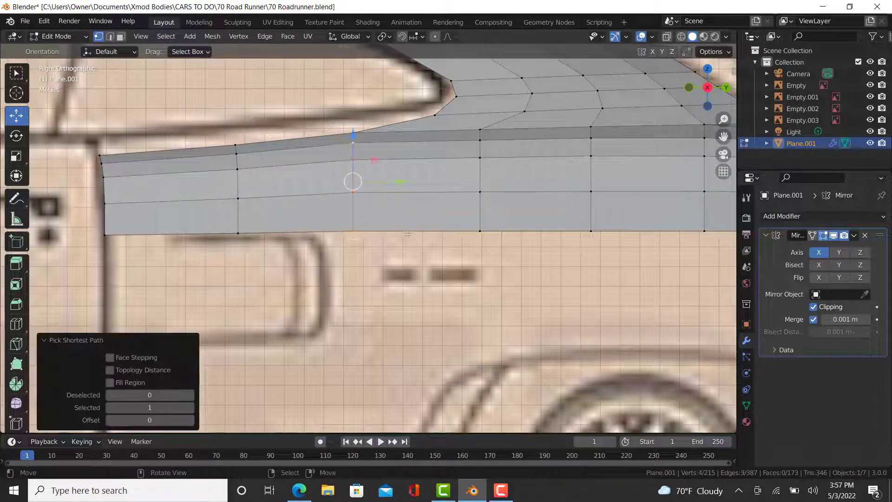
{"action": "key", "text": "g"}
{"action": "key", "text": "g"}
{"action": "left_click", "coordinate": [393, 233]}
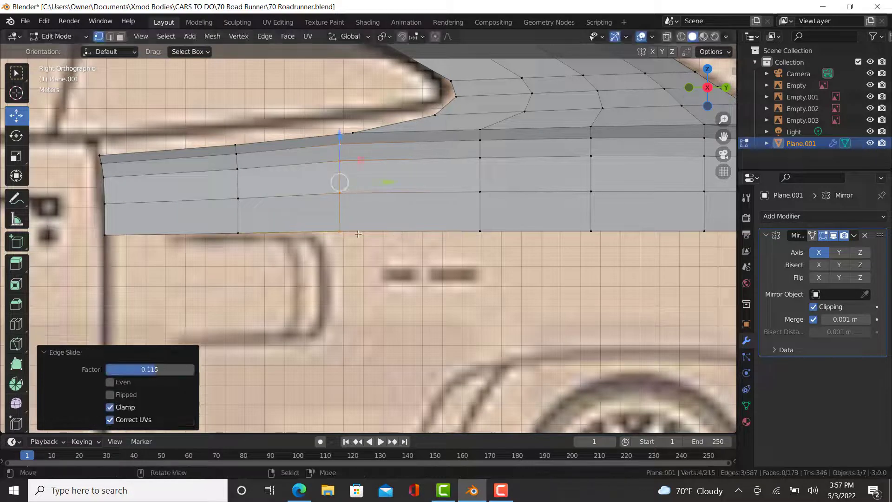
Select the lower three vertices of that vertical edge and slide them forward by a factor of 0.038
{"action": "left_click", "coordinate": [344, 174], "text": "ctrl"}
{"action": "key", "text": "g"}
{"action": "key", "text": "g"}
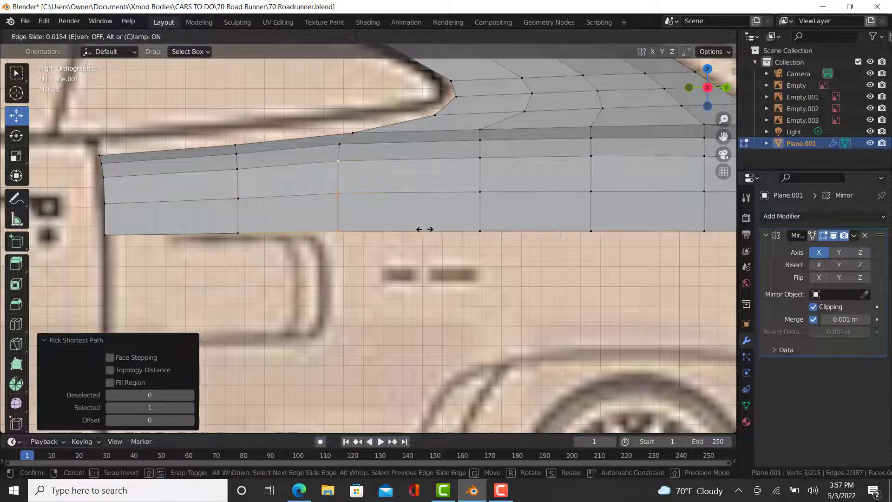
{"action": "left_click", "coordinate": [423, 229]}
Start the Shortcut VUr key display and hide its settings again
{"action": "key", "text": "n"}
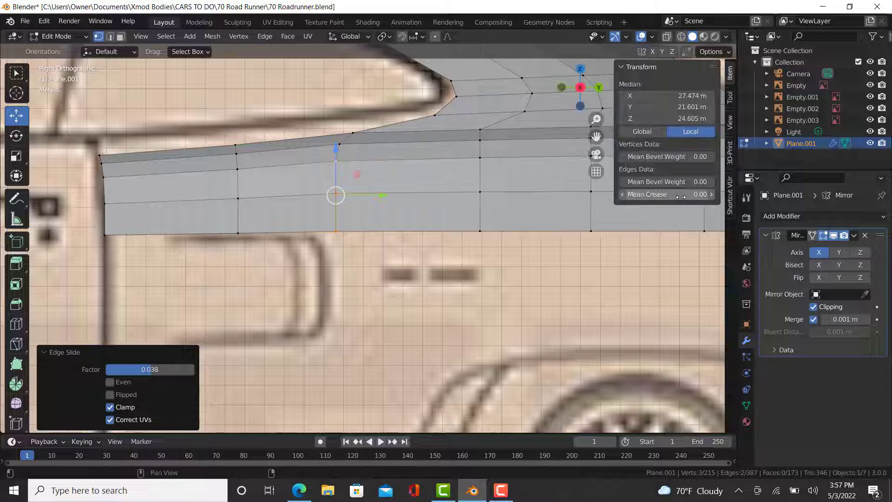
{"action": "left_click", "coordinate": [730, 190]}
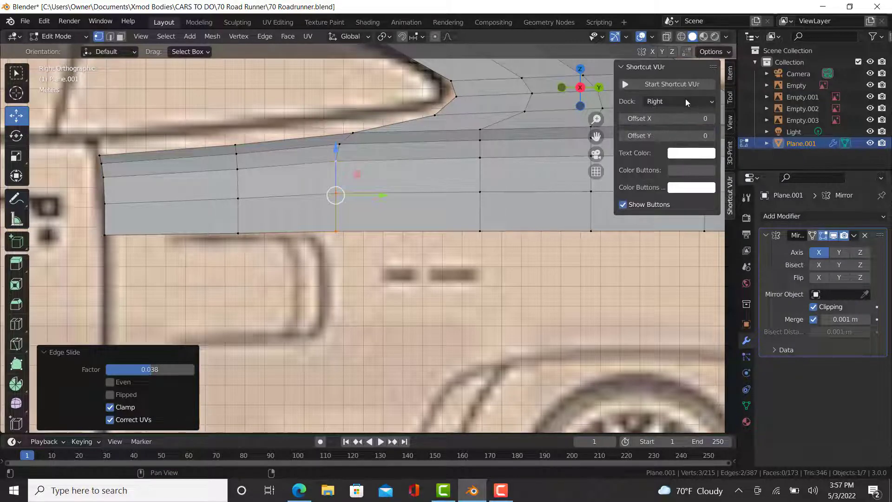
{"action": "left_click", "coordinate": [674, 86]}
{"action": "key", "text": "n"}
{"action": "key", "text": "n"}
{"action": "key", "text": "n"}
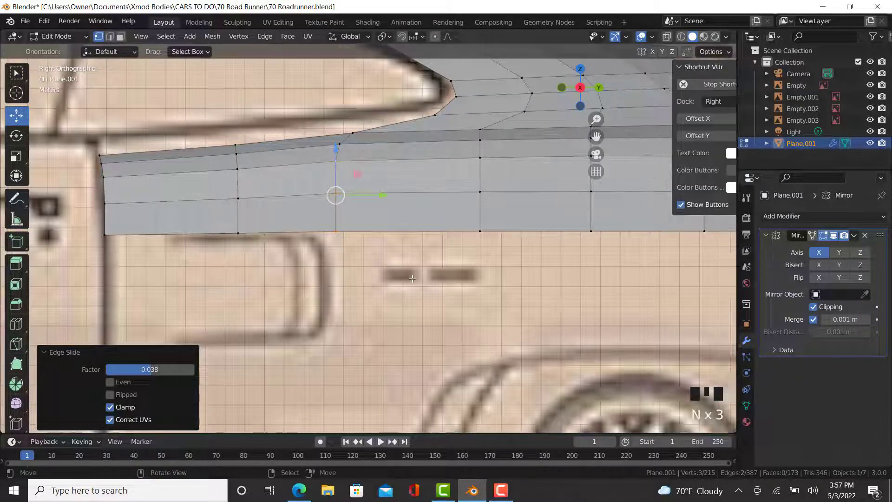
{"action": "key", "text": "n"}
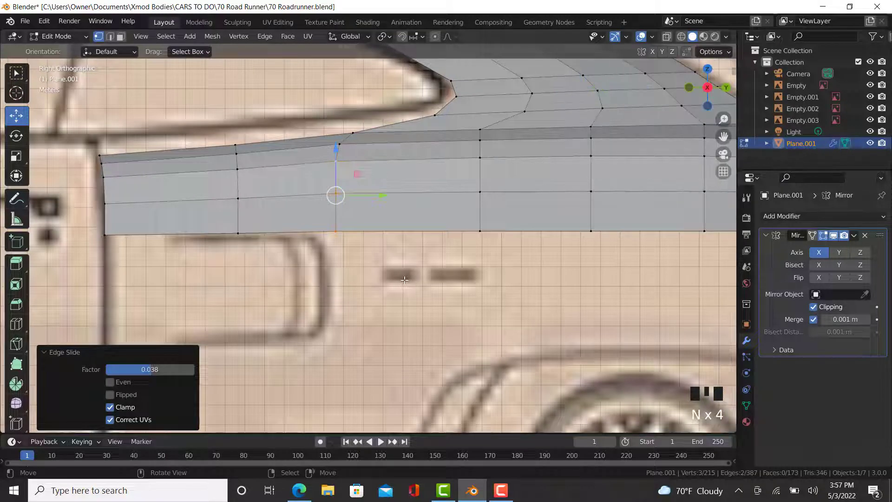
Slide the same lower three vertices slightly further forward along their edges
{"action": "key", "text": "g"}
{"action": "key", "text": "g"}
{"action": "left_click", "coordinate": [400, 280]}
Select the lower two vertices of the vertical edge above the side scoop and slide them slightly forward
{"action": "right_click", "coordinate": [334, 232]}
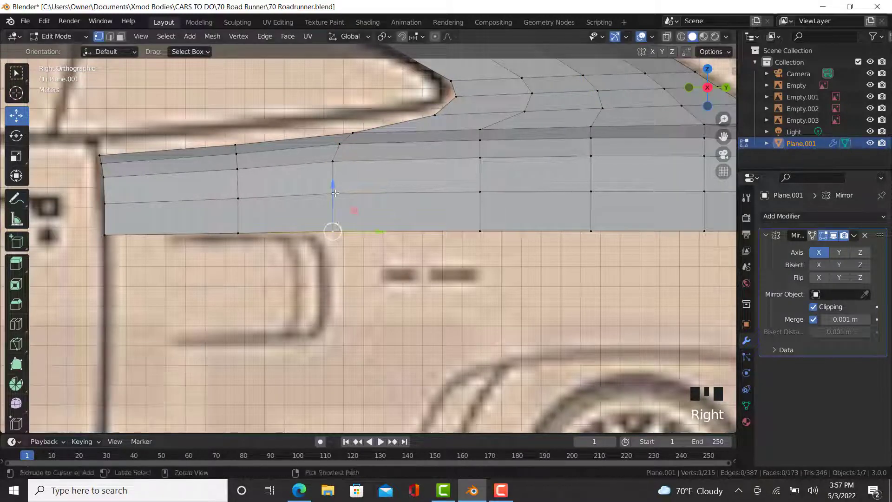
{"action": "right_click", "coordinate": [333, 194], "text": "ctrl"}
{"action": "key", "text": "g"}
{"action": "key", "text": "g"}
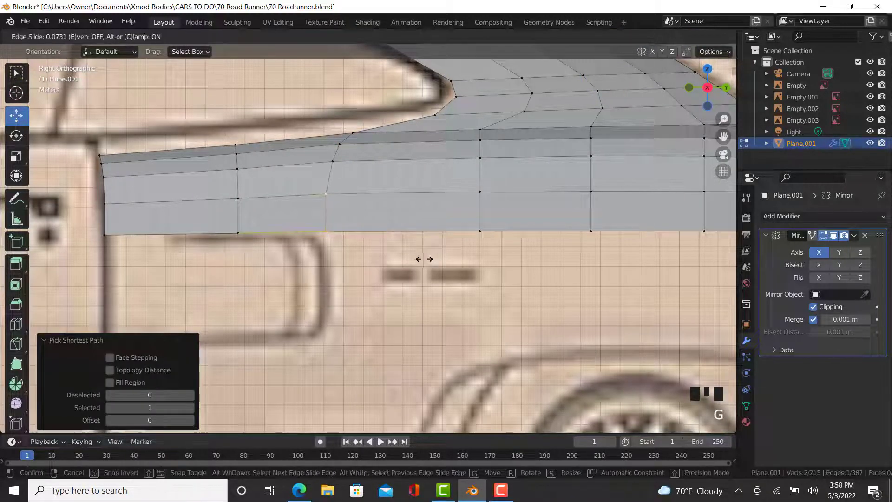
{"action": "left_click", "coordinate": [423, 259]}
Slide the bottom vertex of that vertical edge forward by a factor of 0.080
{"action": "right_click", "coordinate": [325, 231]}
{"action": "key", "text": "shift+v"}
{"action": "left_click", "coordinate": [418, 257]}
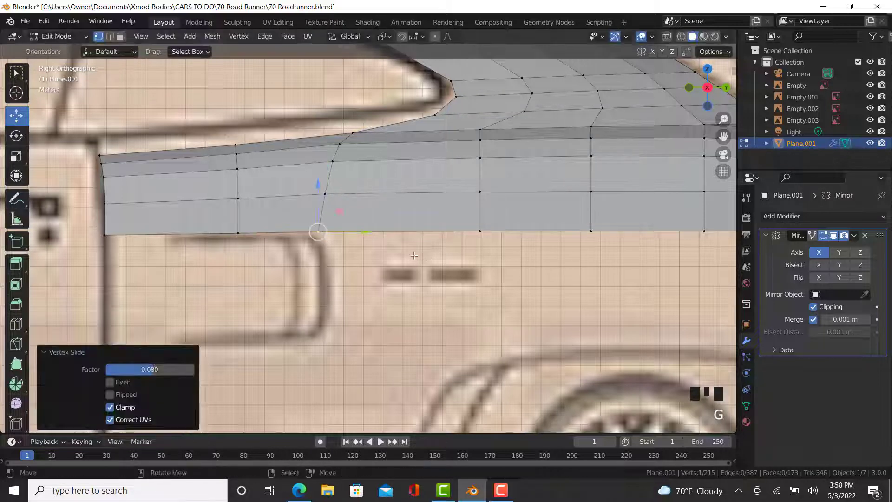
{"action": "scroll", "coordinate": [251, 237], "scroll_direction": "down", "scroll_amount": 3}
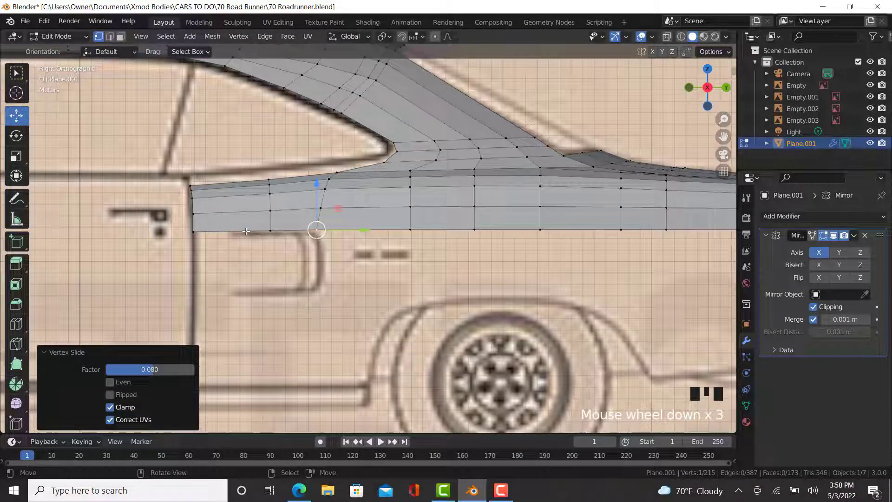
Add a loop cut in the panel's front segment behind the door gap and move it back about 0.4 m along Y
{"action": "scroll", "coordinate": [246, 231], "scroll_direction": "up", "scroll_amount": 3}
{"action": "left_click", "coordinate": [16, 324]}
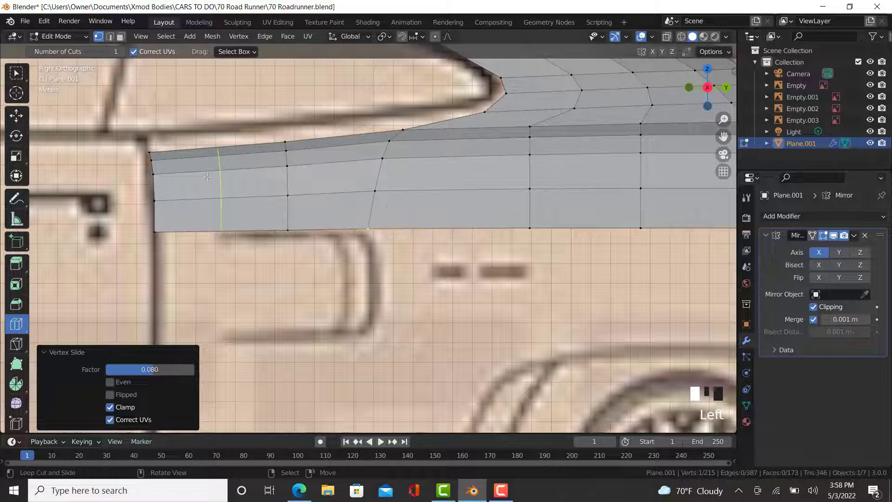
{"action": "left_click_drag", "start_coordinate": [208, 178], "coordinate": [196, 184]}
{"action": "left_click", "coordinate": [16, 116]}
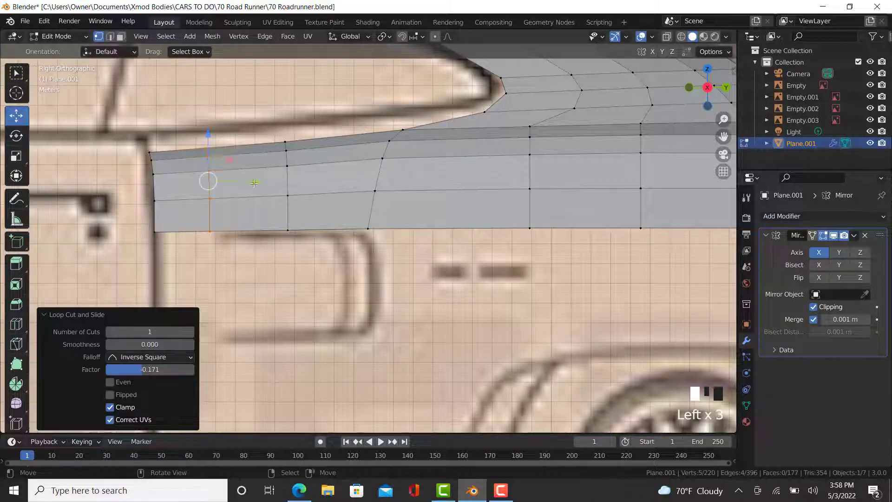
{"action": "left_click_drag", "start_coordinate": [256, 180], "coordinate": [263, 180]}
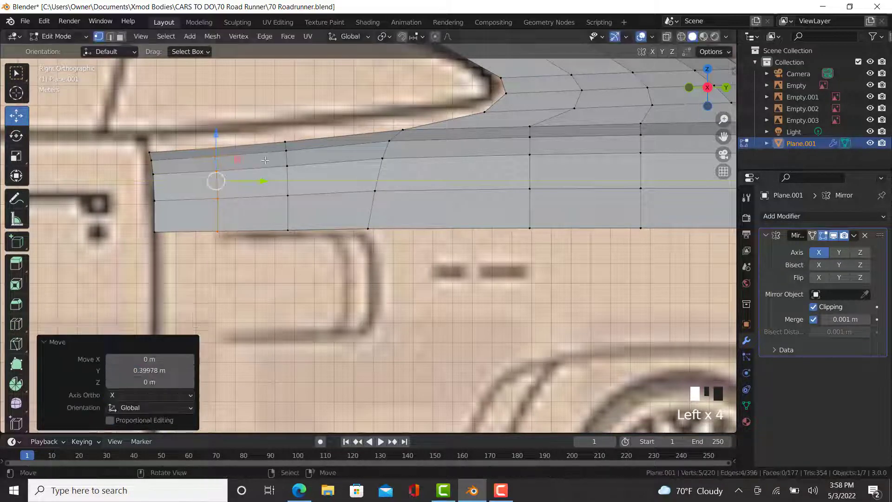
Extrude the panel's bottom edge, from the slanted vertical edge back to the rear end, about 3.657 m straight down
{"action": "scroll", "coordinate": [292, 157], "scroll_direction": "down", "scroll_amount": 8}
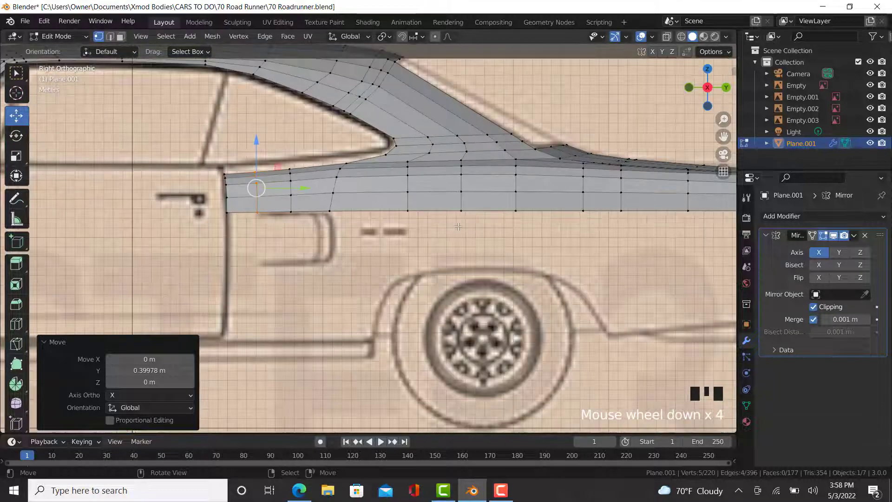
{"action": "middle_click_drag", "start_coordinate": [292, 157], "coordinate": [134, 217], "text": "shift"}
{"action": "right_click", "coordinate": [324, 218]}
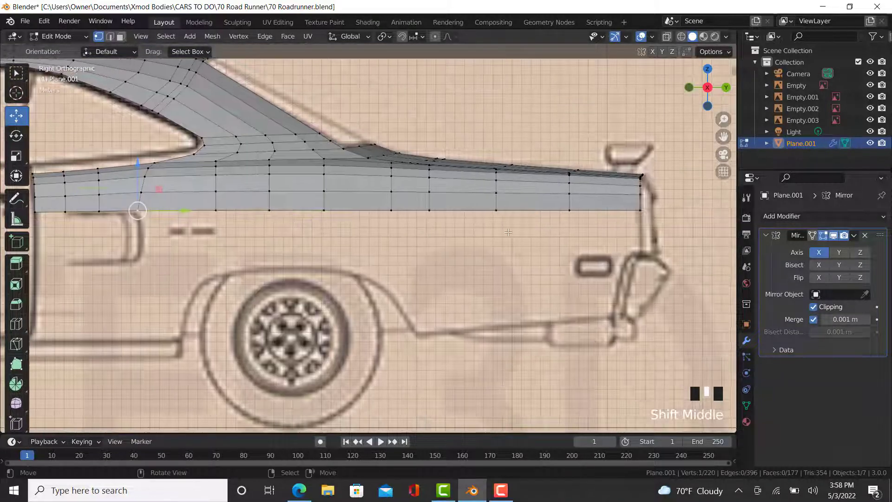
{"action": "right_click", "coordinate": [630, 217], "text": "ctrl"}
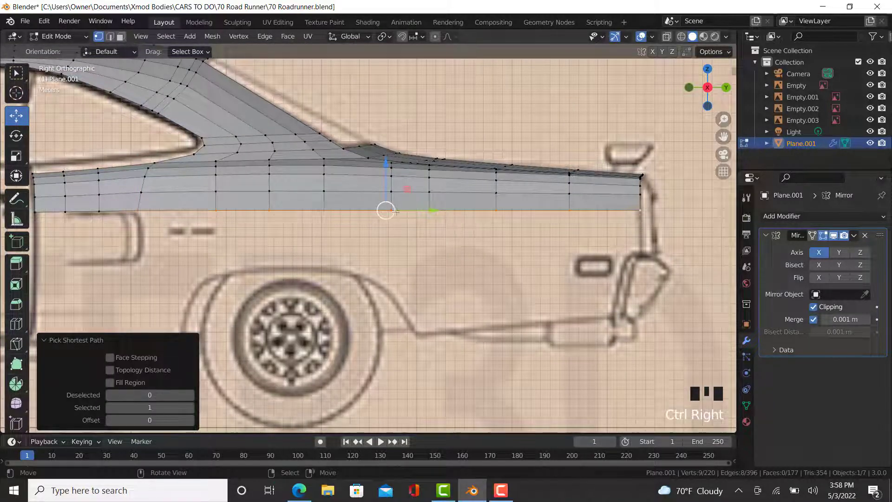
{"action": "key", "text": "e"}
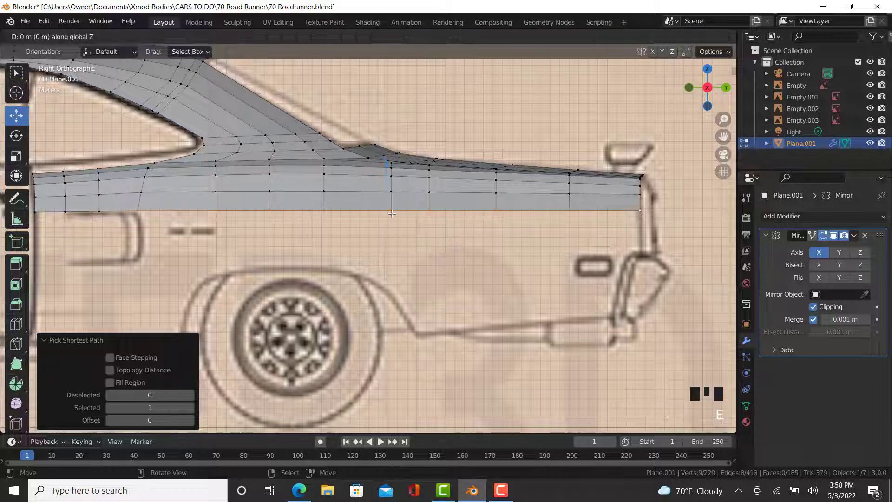
{"action": "left_click", "coordinate": [384, 248]}
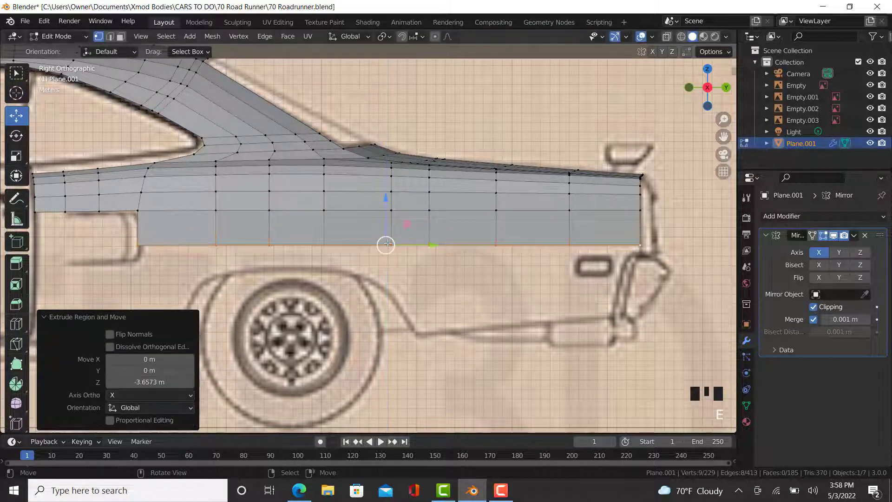
Switch to the web browser, open a rear three-quarter photo from a 70 plymouth roadrunner image search, and return to Blender
{"action": "key", "text": "KP_1"}
{"action": "key", "text": "KP_9"}
{"action": "scroll", "coordinate": [304, 428], "scroll_direction": "up", "scroll_amount": 3}
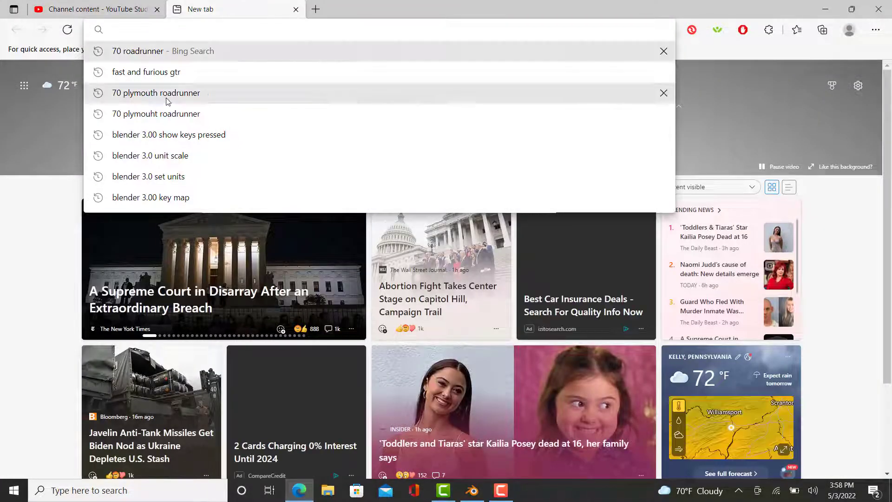
{"action": "left_click", "coordinate": [165, 94]}
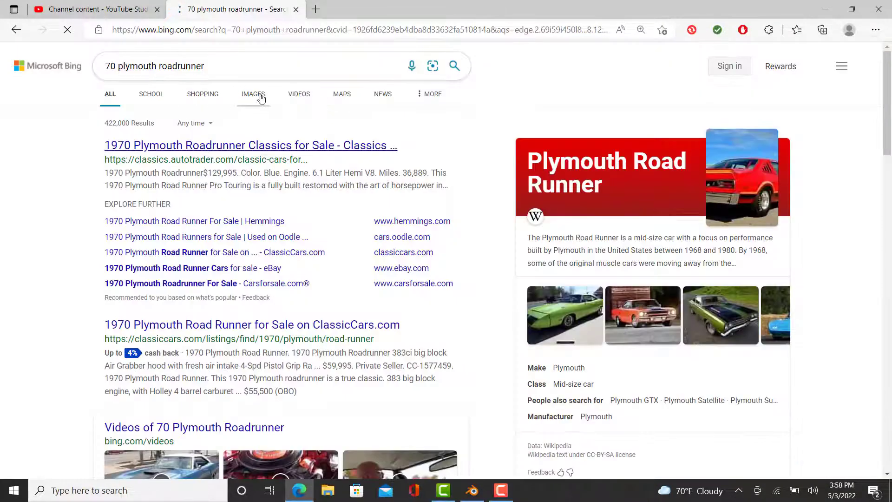
{"action": "left_click", "coordinate": [254, 95]}
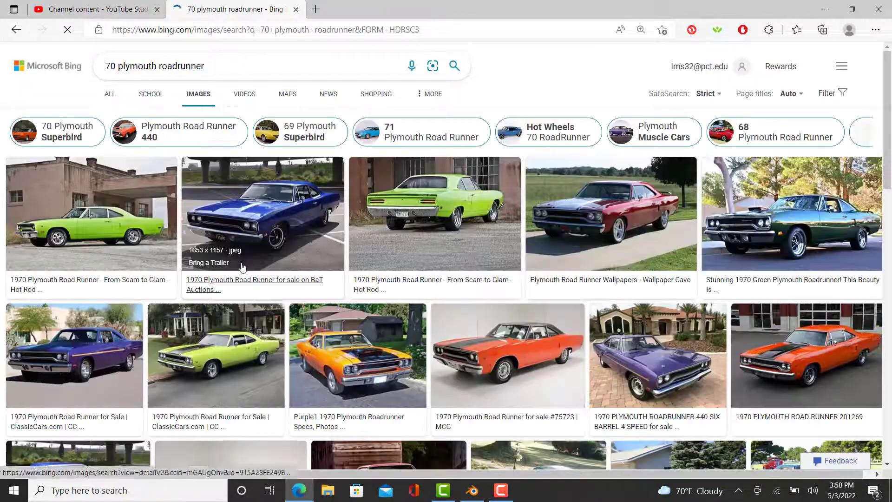
{"action": "left_click", "coordinate": [443, 202]}
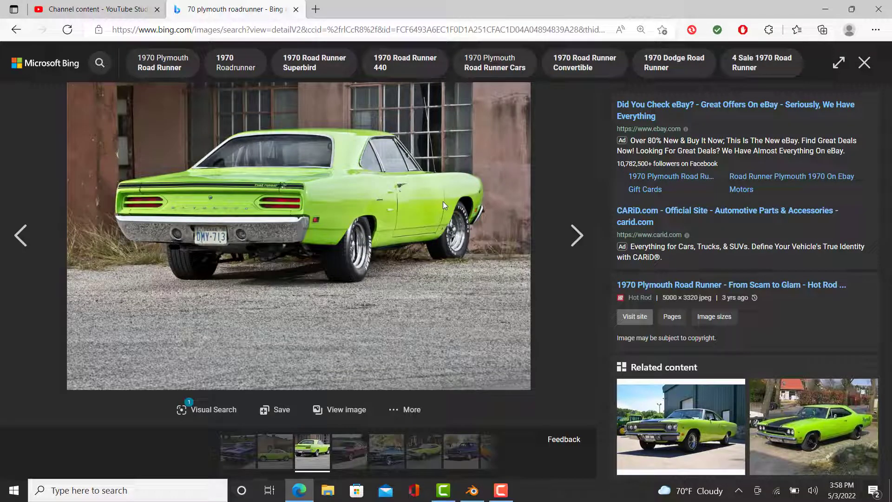
{"action": "left_click", "coordinate": [469, 493]}
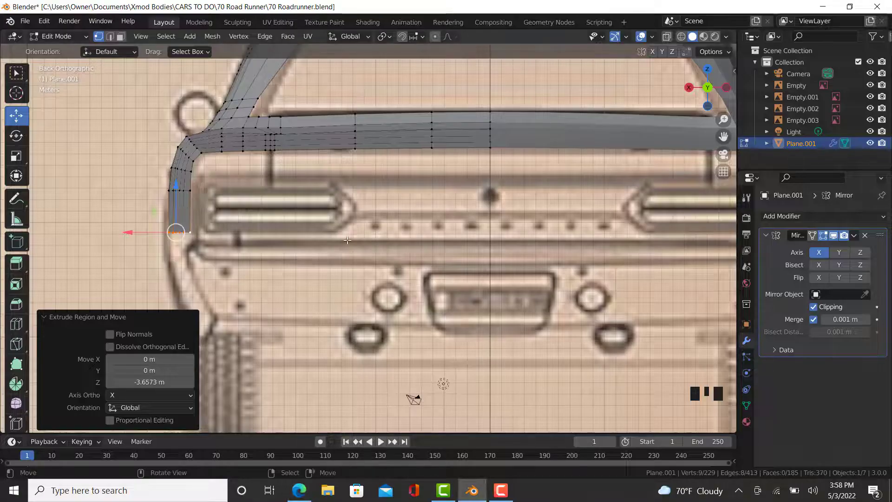
In the back view, scale the extruded bottom edge by about 1.136 along X and nudge it outward to the blueprint contour
{"action": "scroll", "coordinate": [172, 243], "scroll_direction": "up", "scroll_amount": 3}
{"action": "middle_click_drag", "start_coordinate": [172, 244], "coordinate": [244, 268], "text": "shift"}
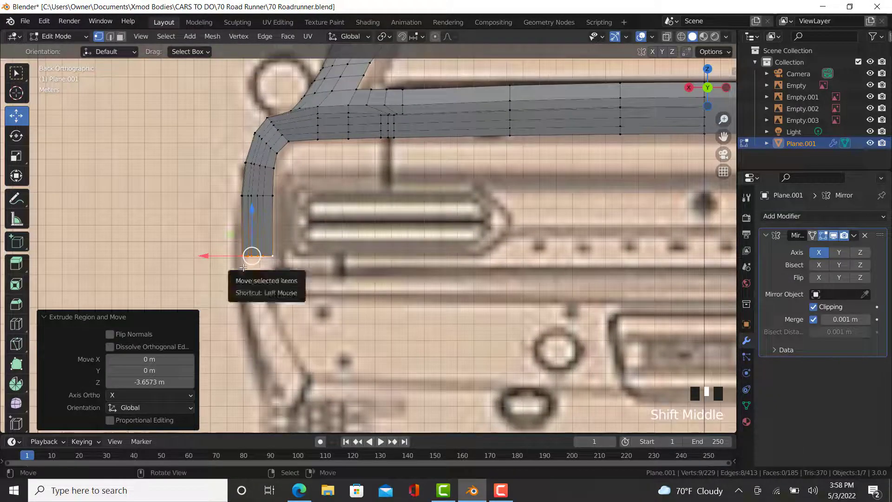
{"action": "key", "text": "s"}
{"action": "key", "text": "x"}
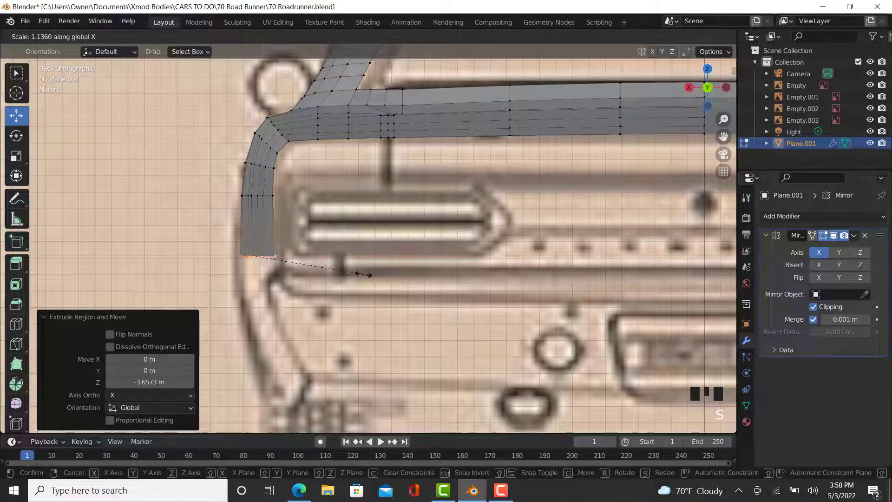
{"action": "left_click", "coordinate": [363, 275]}
{"action": "left_click_drag", "start_coordinate": [228, 257], "coordinate": [225, 259]}
In the side view, extrude the same bottom edge about 0.975 m further straight down
{"action": "middle_click_drag", "start_coordinate": [282, 220], "coordinate": [409, 251]}
{"action": "key", "text": "Tab"}
{"action": "scroll", "coordinate": [303, 240], "scroll_direction": "down", "scroll_amount": 3}
{"action": "key", "text": "KP_3"}
{"action": "key", "text": "Tab"}
{"action": "scroll", "coordinate": [355, 253], "scroll_direction": "up", "scroll_amount": 2}
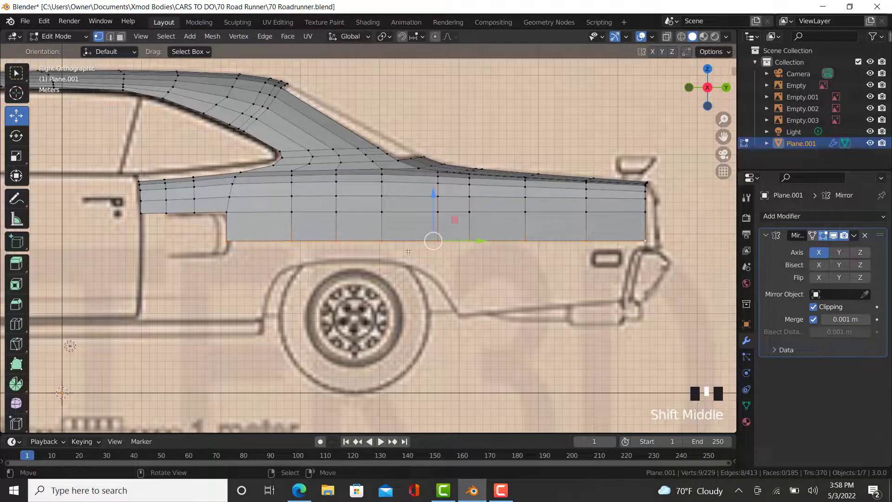
{"action": "scroll", "coordinate": [450, 264], "scroll_direction": "up", "scroll_amount": 1}
{"action": "key", "text": "e"}
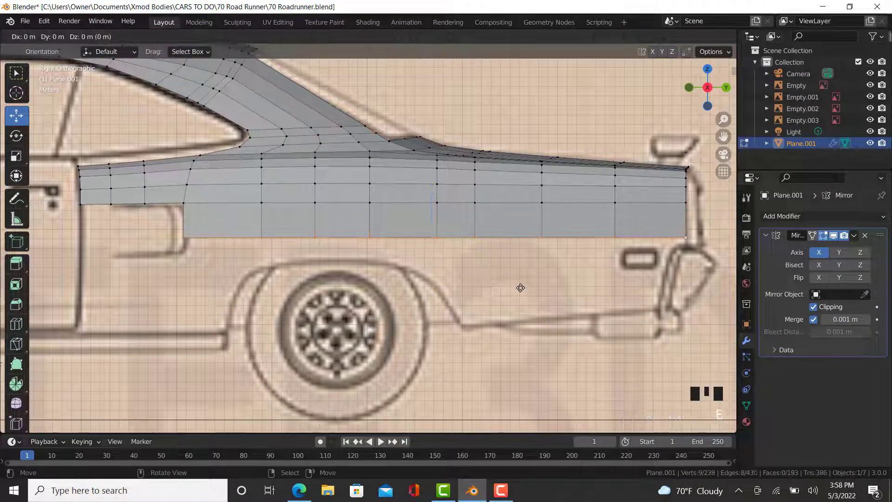
{"action": "left_click", "coordinate": [520, 292]}
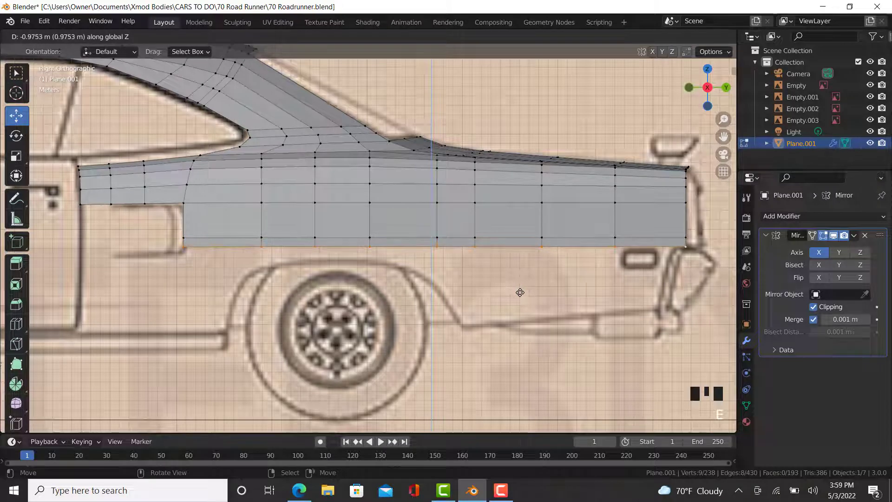
Select the edge row just above the new bottom edge and slide it up to about midway between its neighbouring rows
{"action": "key", "text": "KP_1"}
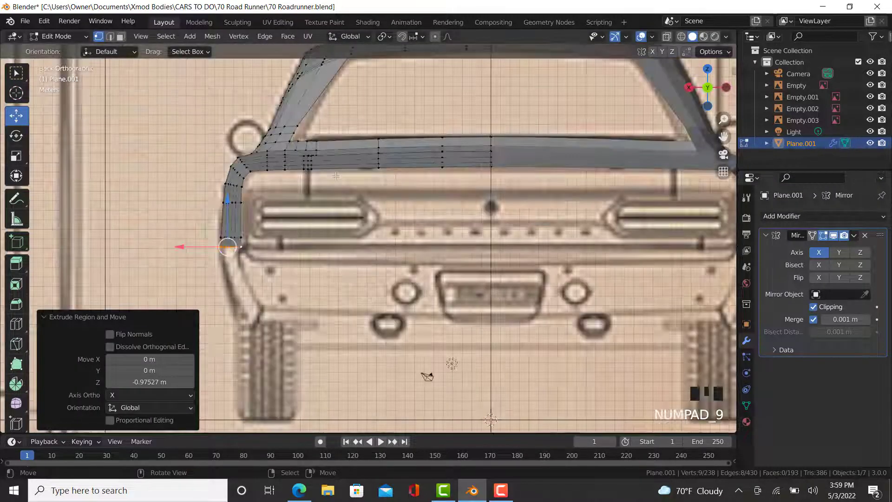
{"action": "scroll", "coordinate": [256, 283], "scroll_direction": "up", "scroll_amount": 4}
{"action": "right_click", "coordinate": [297, 290]}
{"action": "middle_click_drag", "start_coordinate": [298, 289], "coordinate": [211, 269]}
{"action": "right_click", "coordinate": [216, 290], "text": "ctrl"}
{"action": "key", "text": "g"}
{"action": "key", "text": "g"}
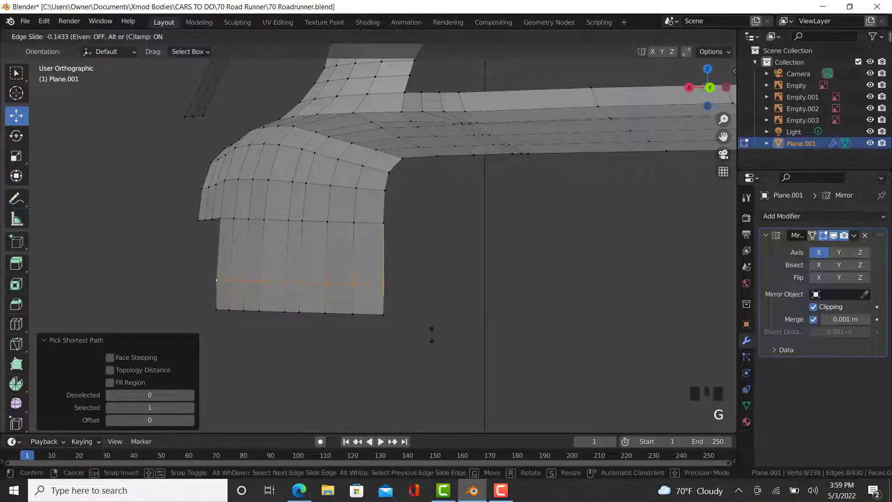
{"action": "left_click", "coordinate": [432, 326]}
In the side view, add a loop cut near the panel's rear end with a factor of 0.712 and nudge it slightly forward
{"action": "key", "text": "Tab"}
{"action": "scroll", "coordinate": [414, 333], "scroll_direction": "down", "scroll_amount": 5}
{"action": "middle_click_drag", "start_coordinate": [392, 339], "coordinate": [407, 336]}
{"action": "key", "text": "KP_3"}
{"action": "key", "text": "Tab"}
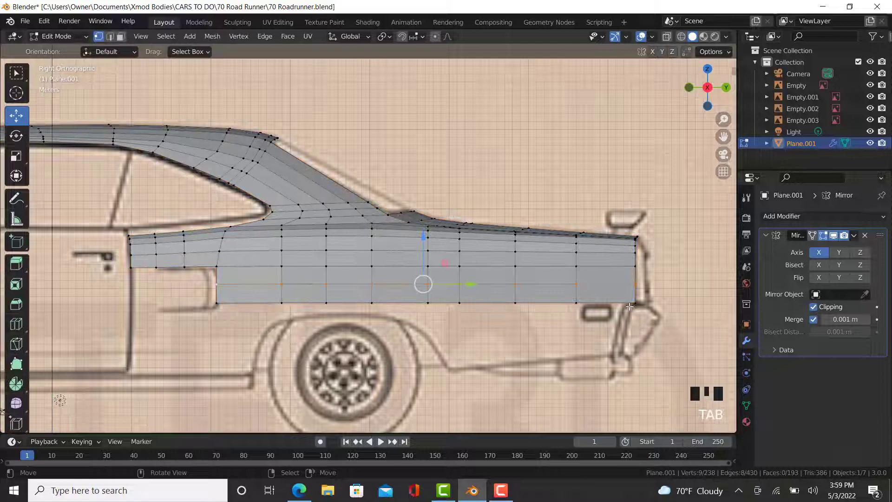
{"action": "scroll", "coordinate": [630, 306], "scroll_direction": "up", "scroll_amount": 5}
{"action": "middle_click_drag", "start_coordinate": [77, 308], "coordinate": [6, 307], "text": "shift"}
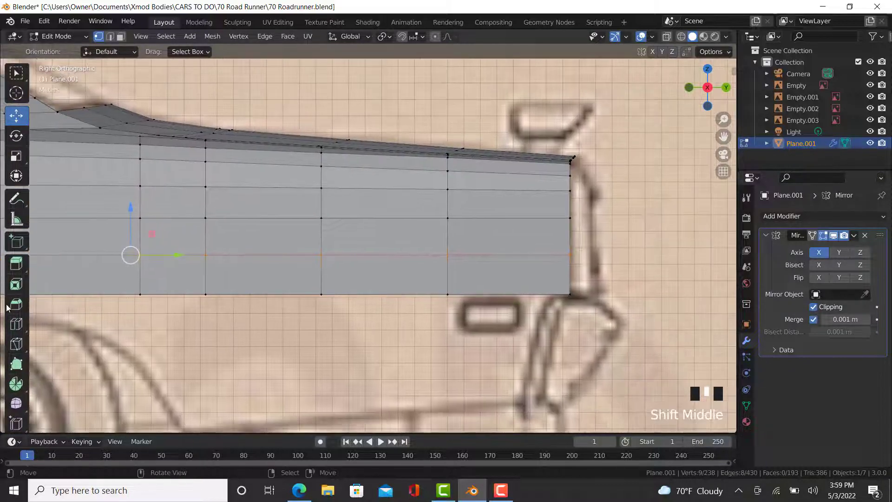
{"action": "left_click", "coordinate": [16, 324]}
{"action": "left_click", "coordinate": [544, 206]}
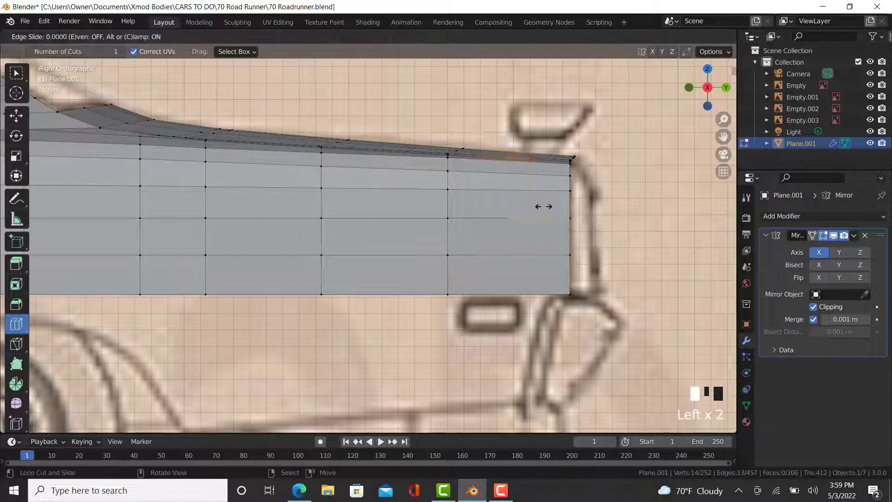
{"action": "left_click_drag", "start_coordinate": [574, 209], "coordinate": [585, 211]}
{"action": "left_click", "coordinate": [586, 211]}
{"action": "left_click", "coordinate": [16, 116]}
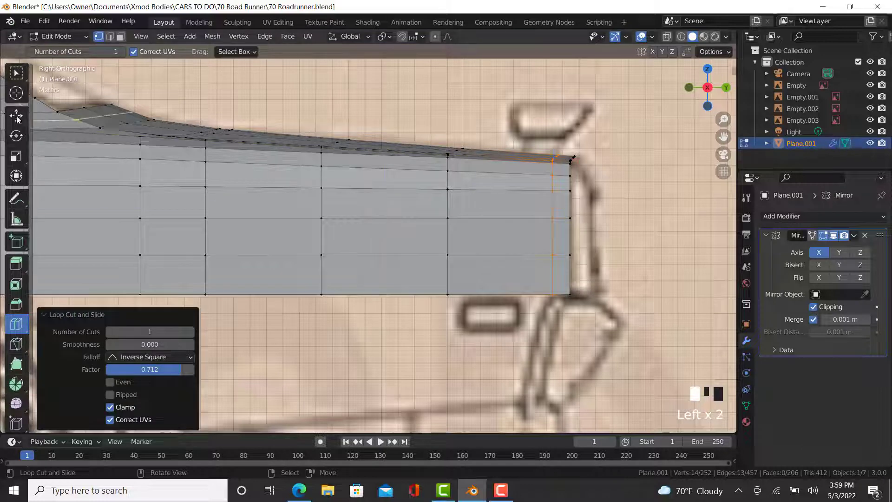
{"action": "scroll", "coordinate": [603, 176], "scroll_direction": "up", "scroll_amount": 2}
{"action": "left_click_drag", "start_coordinate": [608, 165], "coordinate": [605, 165]}
{"action": "right_click", "coordinate": [550, 318]}
{"action": "scroll", "coordinate": [550, 318], "scroll_direction": "down", "scroll_amount": 5}
{"action": "middle_click_drag", "start_coordinate": [539, 320], "coordinate": [551, 314], "text": "shift"}
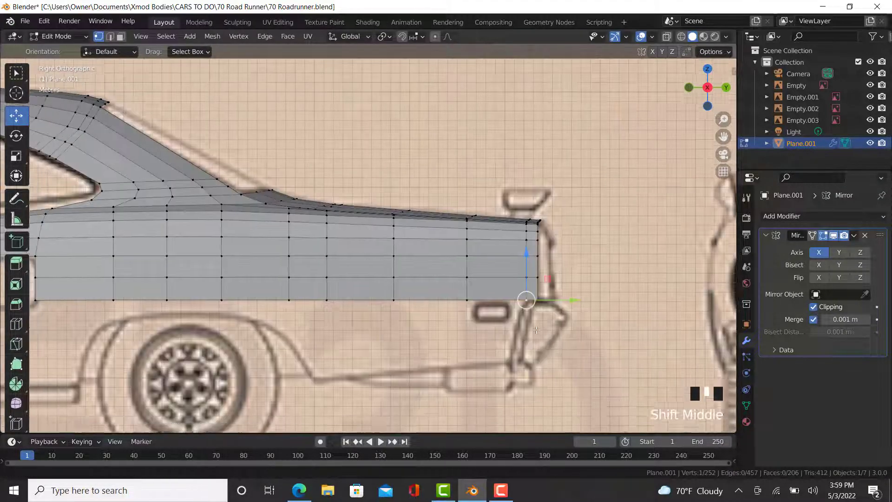
{"action": "scroll", "coordinate": [510, 290], "scroll_direction": "up", "scroll_amount": 4}
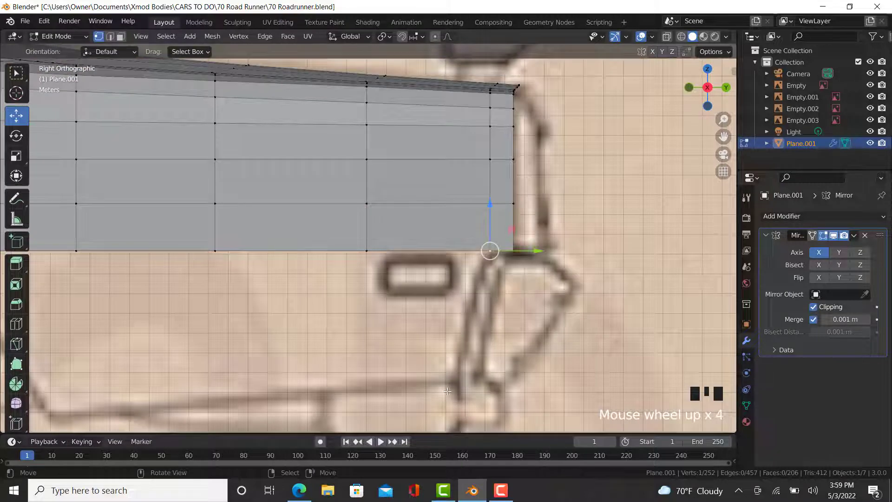
{"action": "scroll", "coordinate": [448, 391], "scroll_direction": "down", "scroll_amount": 5}
{"action": "middle_click_drag", "start_coordinate": [185, 303], "coordinate": [362, 261], "text": "shift"}
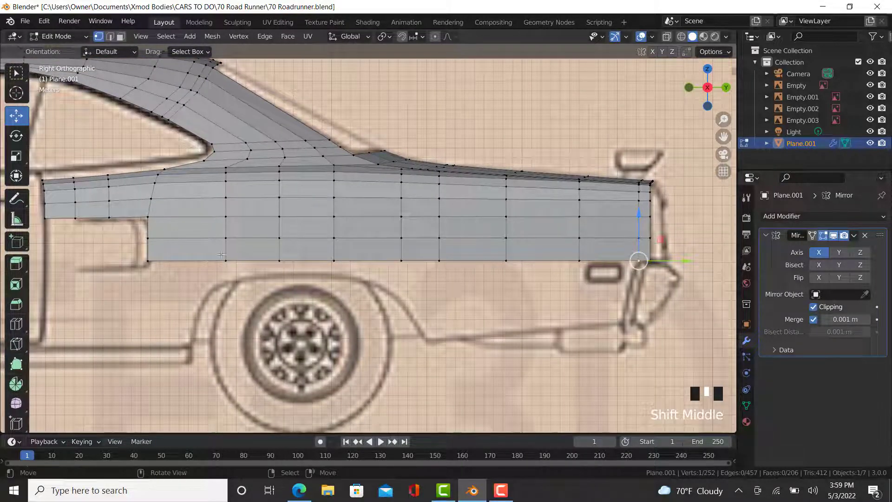
Select the four bottom-edge vertices above the rear wheel arch and extrude them about 1.355 m straight down
{"action": "scroll", "coordinate": [204, 259], "scroll_direction": "up", "scroll_amount": 2}
{"action": "right_click", "coordinate": [235, 261]}
{"action": "right_click", "coordinate": [482, 261], "text": "ctrl"}
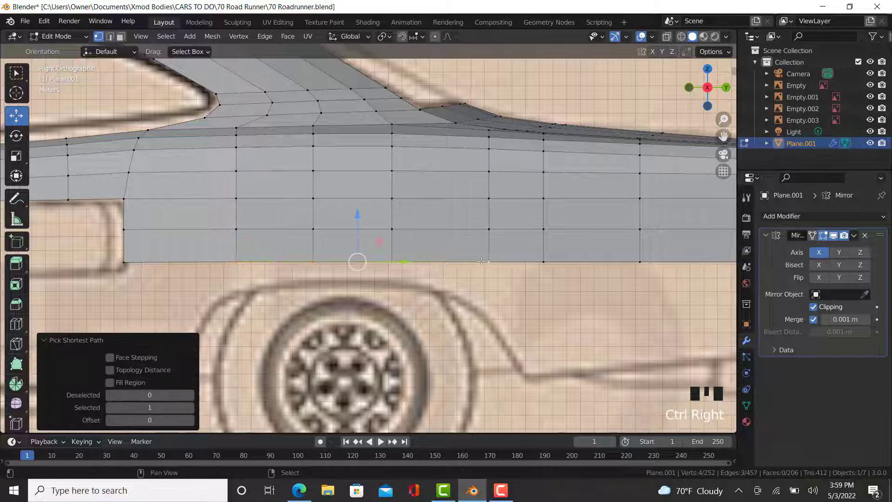
{"action": "scroll", "coordinate": [480, 261], "scroll_direction": "up", "scroll_amount": 2}
{"action": "middle_click_drag", "start_coordinate": [430, 271], "coordinate": [453, 273], "text": "shift"}
{"action": "scroll", "coordinate": [453, 274], "scroll_direction": "down", "scroll_amount": 2}
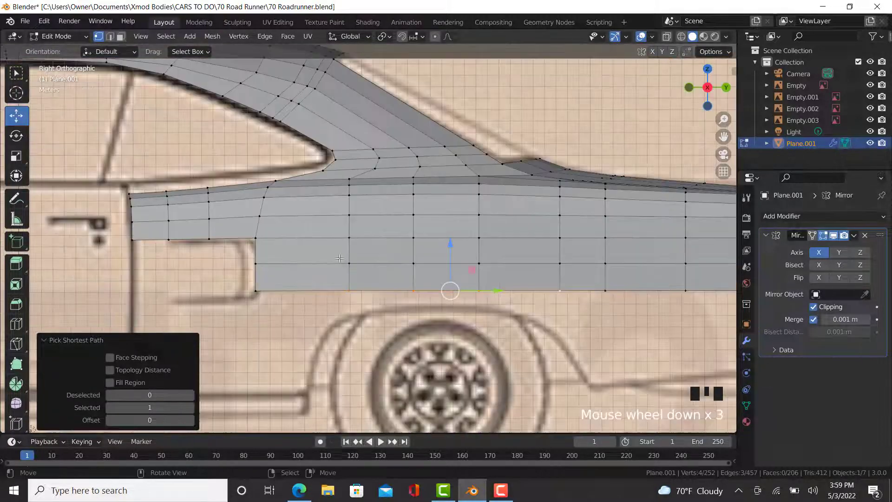
{"action": "middle_click_drag", "start_coordinate": [409, 249], "coordinate": [403, 297], "text": "shift"}
{"action": "scroll", "coordinate": [402, 298], "scroll_direction": "up", "scroll_amount": 2}
{"action": "key", "text": "e"}
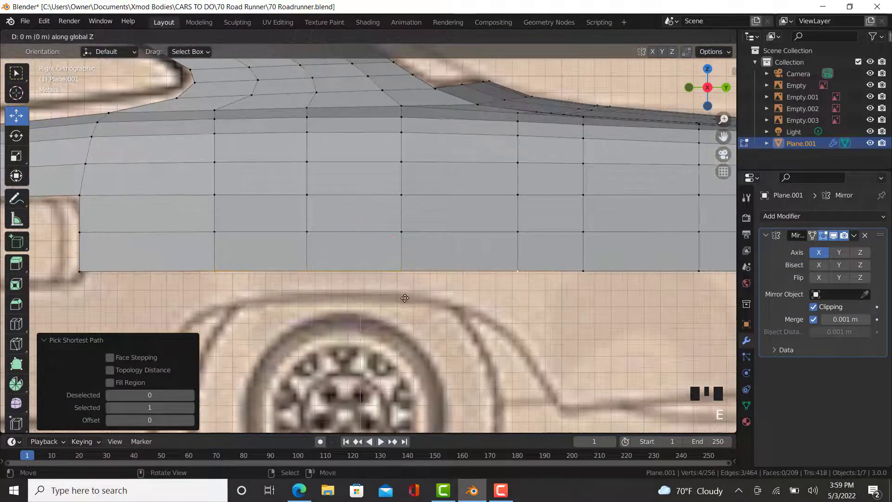
{"action": "left_click", "coordinate": [396, 319]}
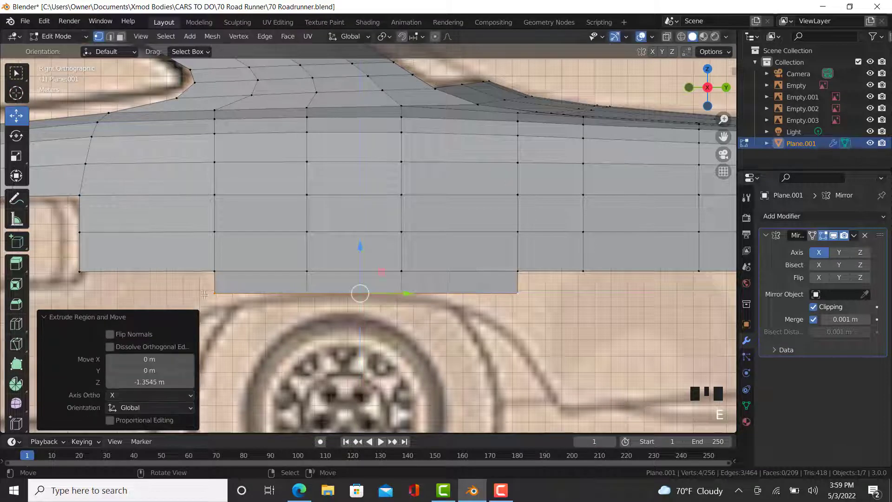
In the side view, move the two end vertices of the bottom edge down onto the wheel arch outline, pulling the rear one forward
{"action": "scroll", "coordinate": [204, 293], "scroll_direction": "up", "scroll_amount": 1}
{"action": "right_click", "coordinate": [223, 298]}
{"action": "left_click_drag", "start_coordinate": [227, 301], "coordinate": [222, 321]}
{"action": "left_click", "coordinate": [328, 293]}
{"action": "left_click_drag", "start_coordinate": [328, 256], "coordinate": [325, 251]}
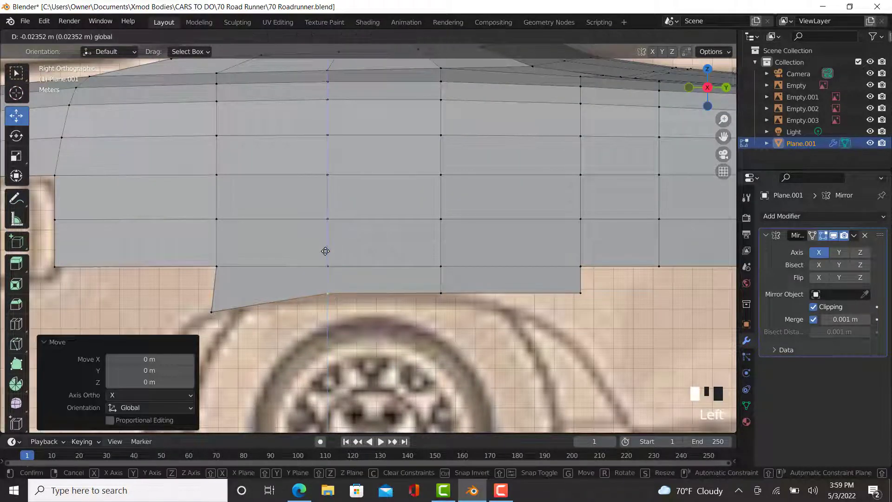
{"action": "left_click_drag", "start_coordinate": [581, 293], "coordinate": [545, 321]}
{"action": "left_click", "coordinate": [440, 292]}
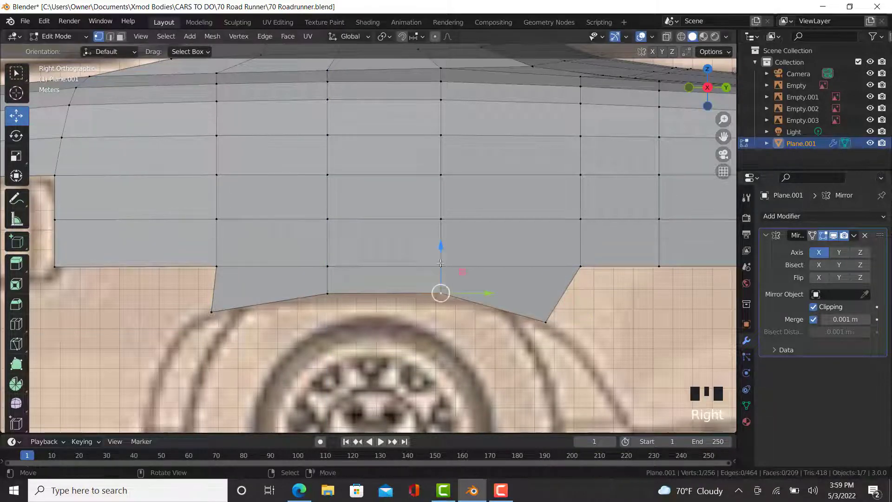
{"action": "left_click", "coordinate": [443, 246]}
Select the four arch-edge vertices and shift them inward in the back view to follow the blueprint's body outline
{"action": "left_click", "coordinate": [546, 322]}
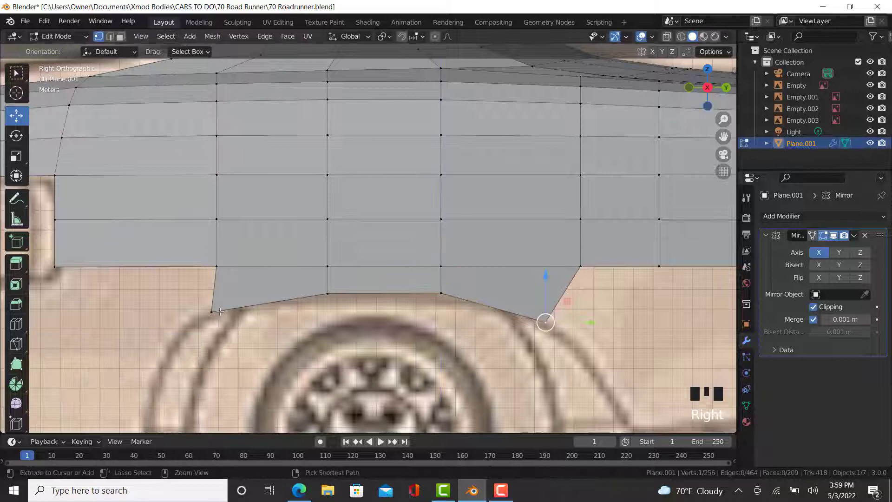
{"action": "left_click", "coordinate": [211, 312], "text": "ctrl"}
{"action": "key", "text": "KP_1"}
{"action": "key", "text": "KP_9"}
{"action": "scroll", "coordinate": [189, 307], "scroll_direction": "up", "scroll_amount": 3}
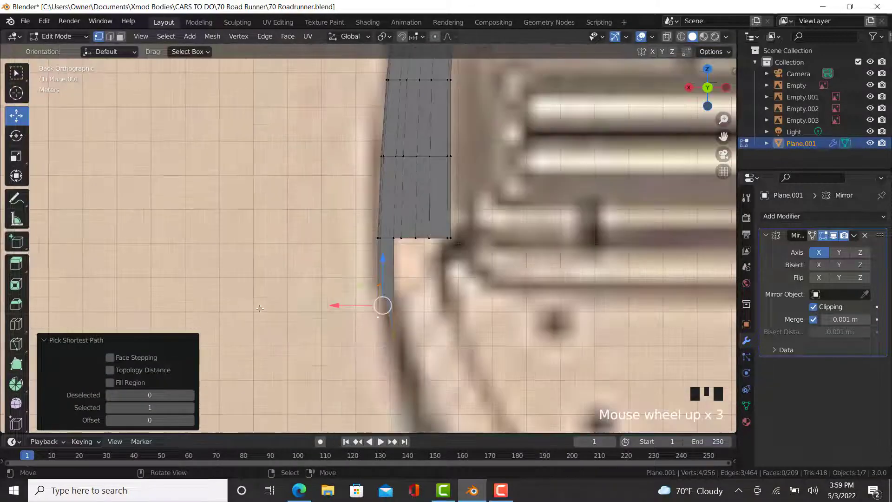
{"action": "mouse_move", "coordinate": [335, 305]}
{"action": "left_mouse_down"}
{"action": "mouse_move", "coordinate": [346, 305]}
{"action": "mouse_move", "coordinate": [368, 334]}
{"action": "mouse_move", "coordinate": [344, 318]}
{"action": "left_mouse_up"}
{"action": "right_click", "coordinate": [399, 345]}
{"action": "right_click", "coordinate": [369, 328]}
{"action": "key", "text": "Tab"}
{"action": "middle_click_drag", "start_coordinate": [402, 242], "coordinate": [420, 260]}
{"action": "key", "text": "Tab"}
{"action": "key", "text": "KP_3"}
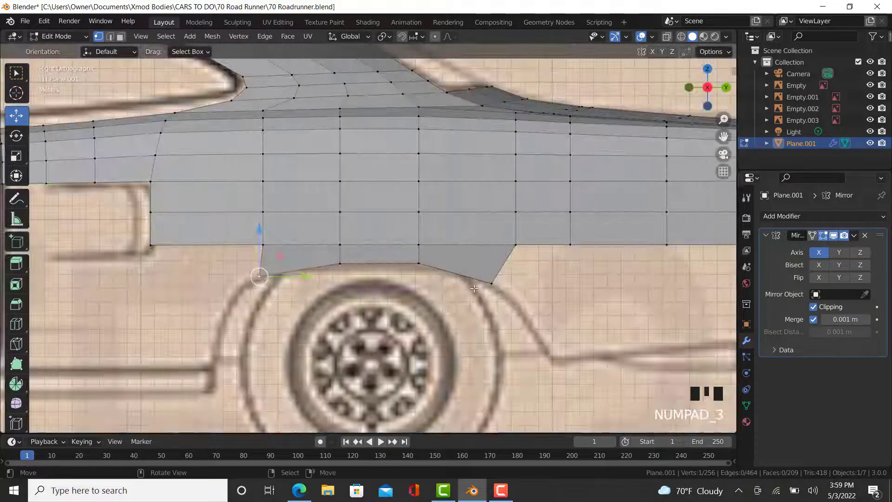
Select the whole arch edge in the side view and slide it up by a factor of about 0.207
{"action": "right_click", "coordinate": [476, 288]}
{"action": "right_click", "coordinate": [266, 278], "text": "ctrl"}
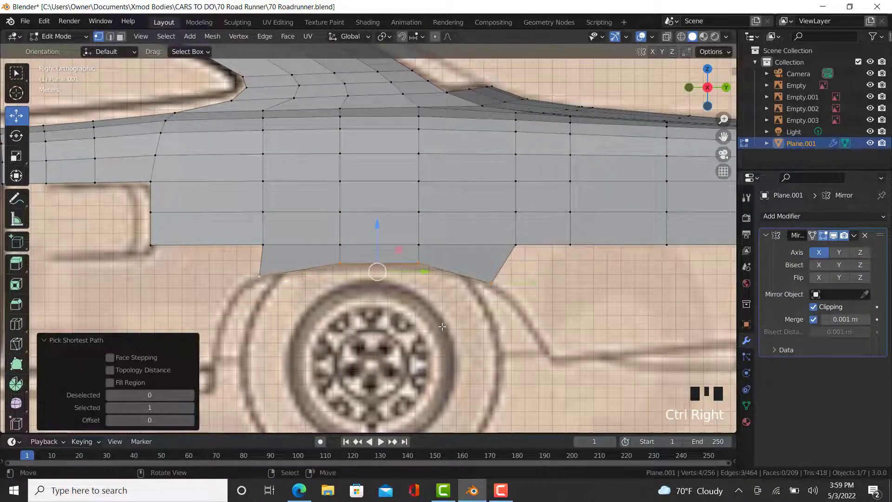
{"action": "scroll", "coordinate": [437, 322], "scroll_direction": "up", "scroll_amount": 2}
{"action": "right_click", "coordinate": [513, 269]}
{"action": "right_click", "coordinate": [182, 256], "text": "ctrl"}
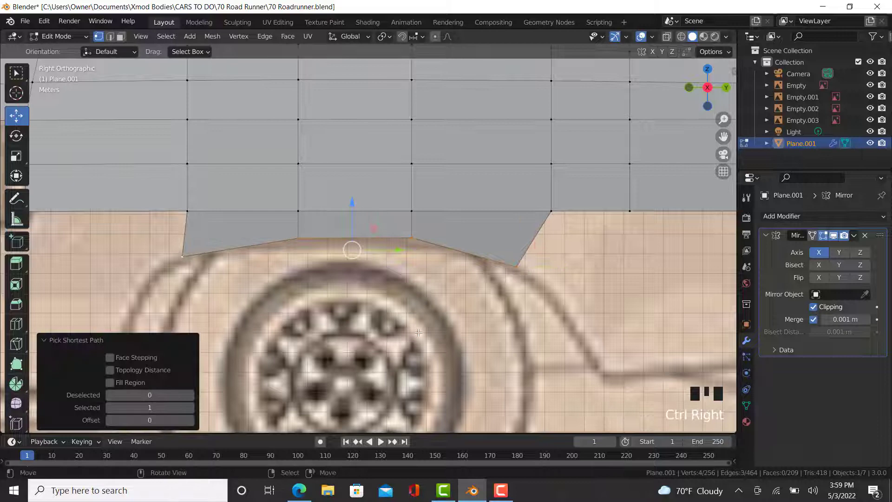
{"action": "key", "text": "g"}
{"action": "key", "text": "g"}
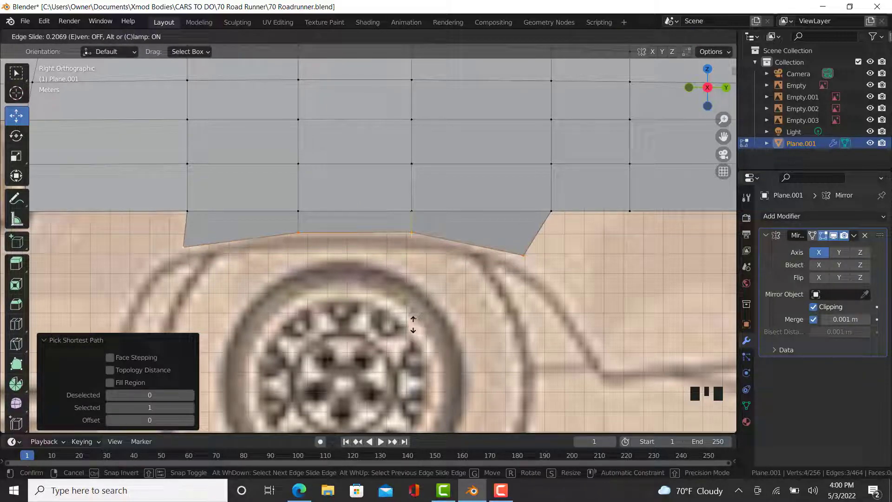
{"action": "left_click", "coordinate": [414, 325]}
Extrude the arch edge's rear vertex about 1.74 m rearward and 1.06 m down, and shift it about 0.294 m inward
{"action": "left_click", "coordinate": [524, 254]}
{"action": "middle_click_drag", "start_coordinate": [540, 257], "coordinate": [414, 232], "text": "shift"}
{"action": "key", "text": "e"}
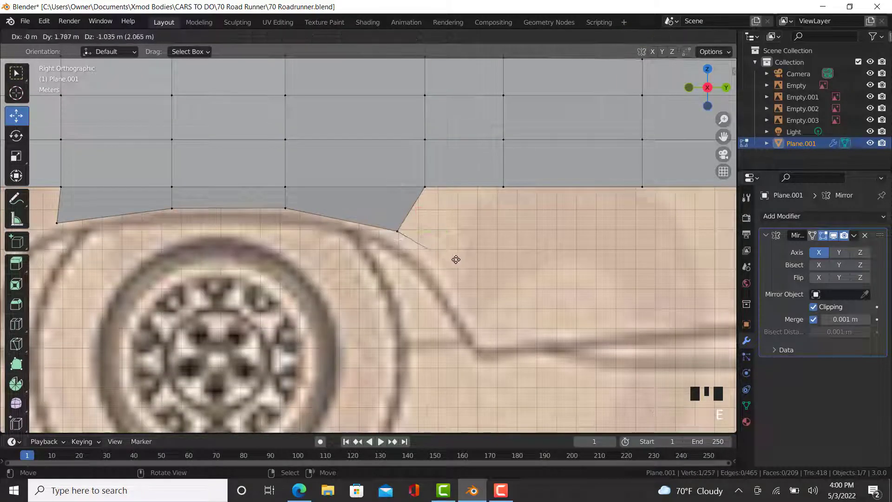
{"action": "left_click", "coordinate": [460, 258]}
{"action": "key", "text": "KP_1"}
{"action": "key", "text": "ctrl+KP_1"}
{"action": "scroll", "coordinate": [396, 288], "scroll_direction": "up", "scroll_amount": 2}
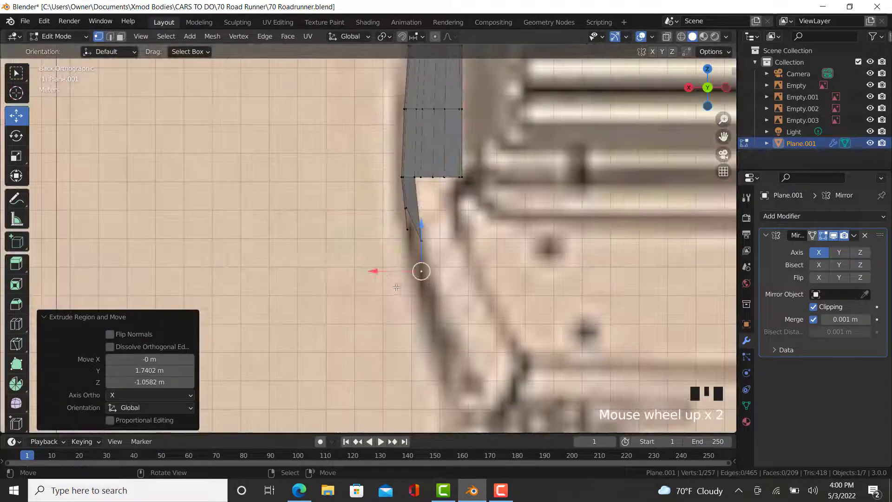
{"action": "left_click_drag", "start_coordinate": [382, 265], "coordinate": [390, 274]}
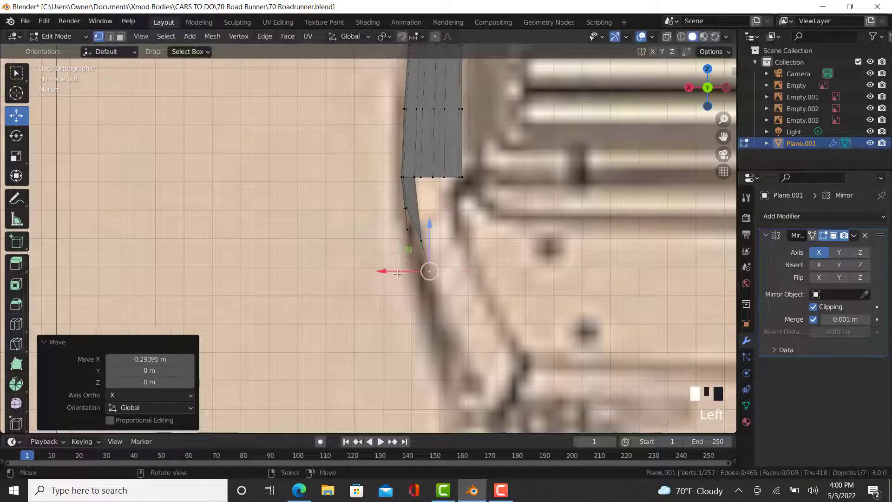
Extrude the end vertex further down the rear of the arch, and shift the two vertices before it about 0.294 m forward
{"action": "key", "text": "KP_3"}
{"action": "key", "text": "e"}
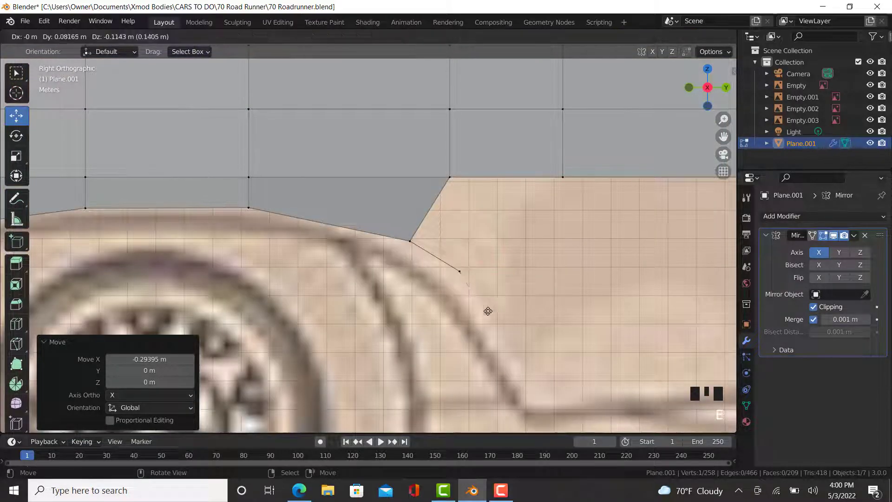
{"action": "left_click", "coordinate": [481, 303]}
{"action": "right_click", "coordinate": [460, 269]}
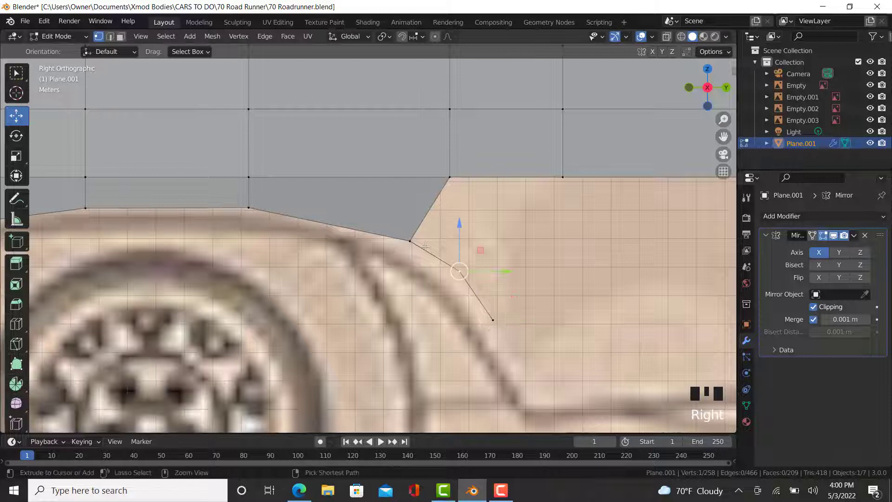
{"action": "right_click", "coordinate": [411, 243], "text": "ctrl"}
{"action": "left_click_drag", "start_coordinate": [480, 259], "coordinate": [473, 300]}
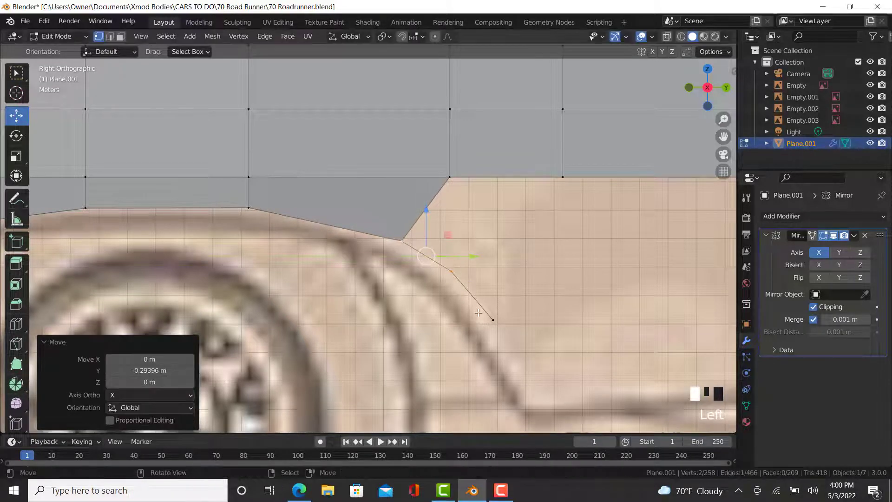
Select the lowest rear arch vertex and move it about 0.474 m inward in the back view
{"action": "left_click", "coordinate": [477, 312]}
{"action": "key", "text": "KP_1"}
{"action": "key", "text": "KP_9"}
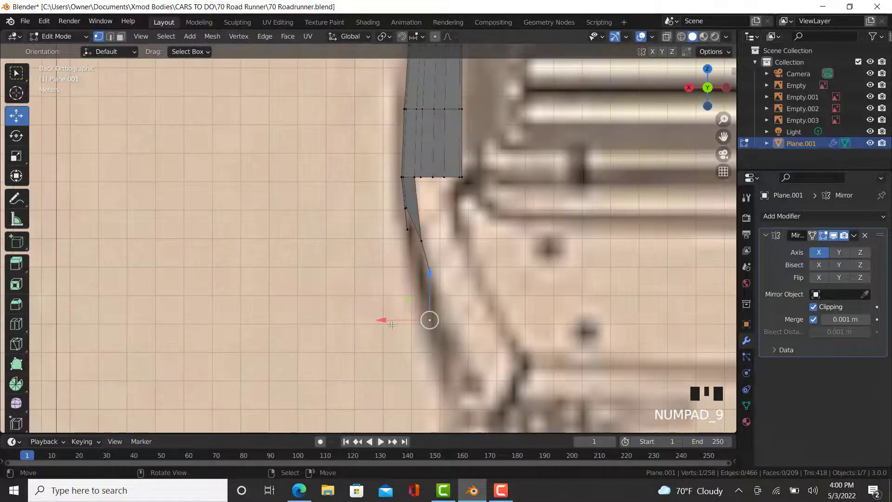
{"action": "left_click_drag", "start_coordinate": [392, 325], "coordinate": [405, 325]}
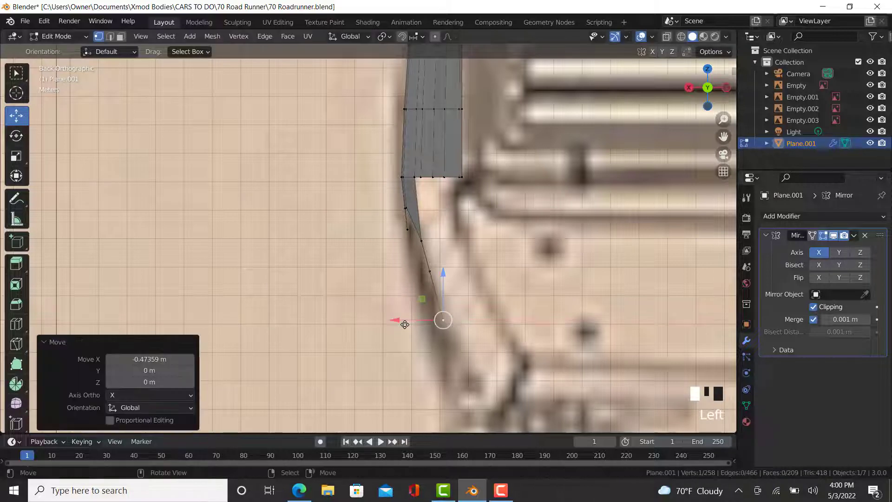
{"action": "key", "text": "KP_3"}
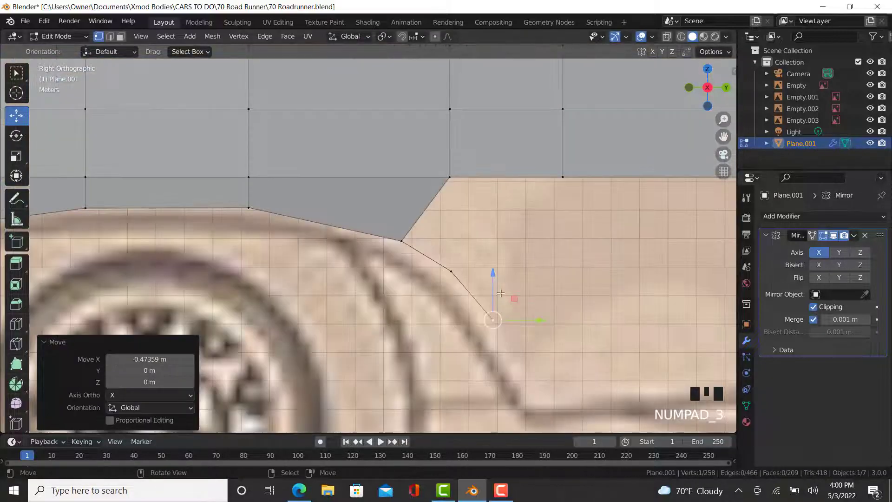
Check the rear quarter's shape in the browser's Road Runner reference photo and return to Blender
{"action": "scroll", "coordinate": [498, 327], "scroll_direction": "down", "scroll_amount": 3}
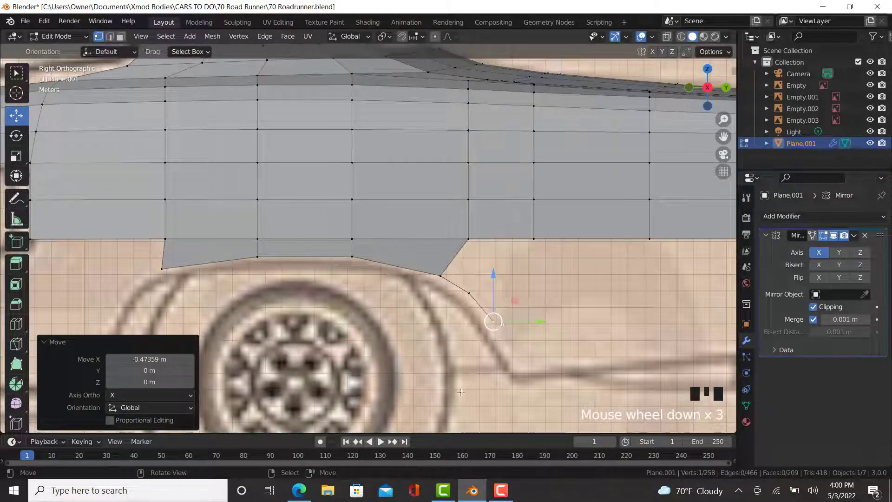
{"action": "left_click", "coordinate": [299, 490]}
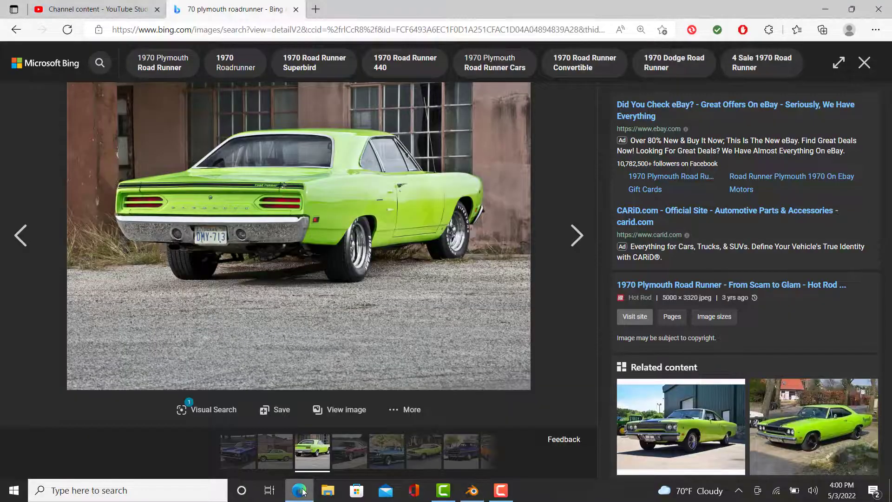
{"action": "left_click", "coordinate": [300, 490]}
{"action": "scroll", "coordinate": [185, 286], "scroll_direction": "down", "scroll_amount": 3}
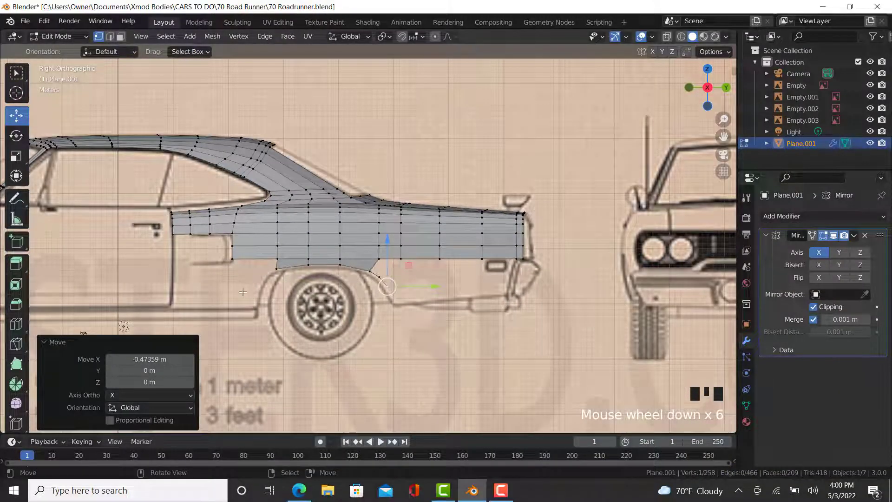
{"action": "scroll", "coordinate": [383, 289], "scroll_direction": "up", "scroll_amount": 8}
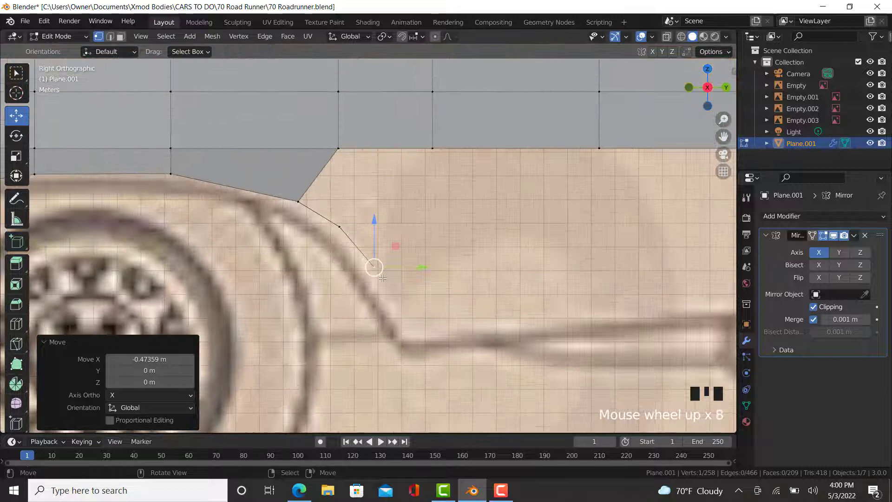
Extrude the lowest rear arch vertex about 0.333 m rearward and 0.568 m down, and shift it about 0.49 m inward
{"action": "key", "text": "e"}
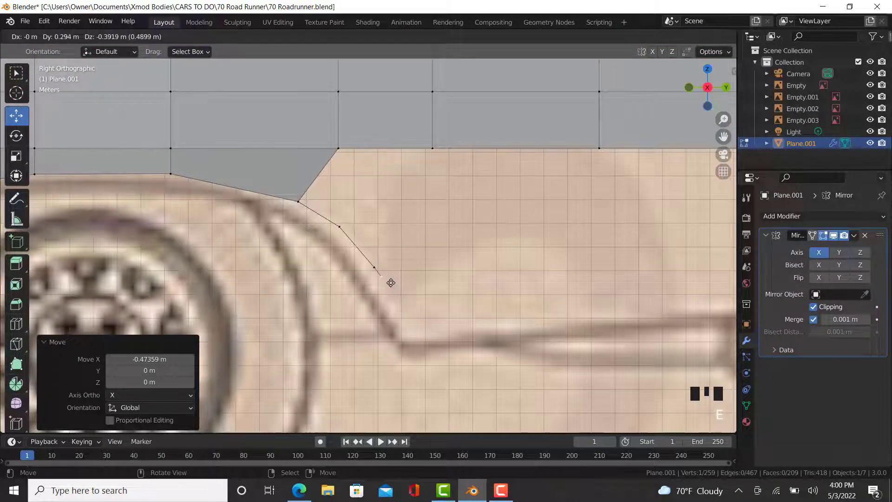
{"action": "left_click", "coordinate": [392, 287]}
{"action": "key", "text": "KP_9"}
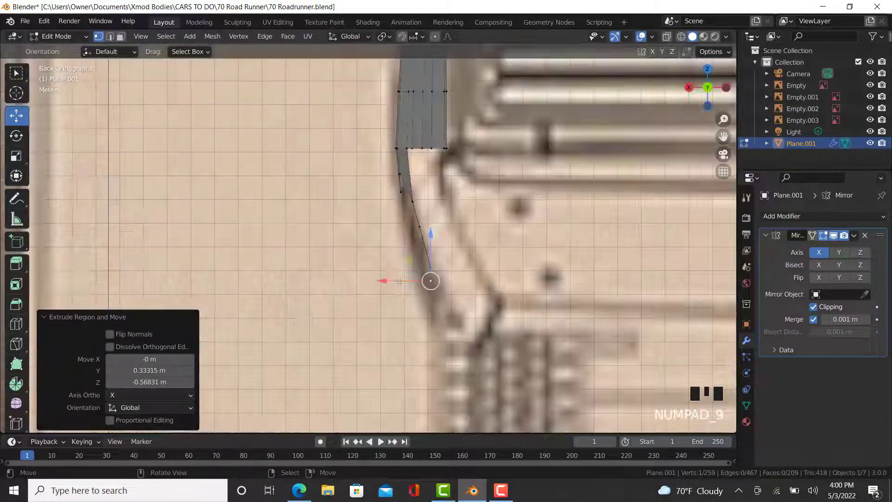
{"action": "left_click_drag", "start_coordinate": [386, 282], "coordinate": [394, 283]}
Extrude the end vertex about 1.195 m rearward and 2.391 m down to the arch's lower rear corner, and shift it about 0.69 m inward
{"action": "key", "text": "KP_3"}
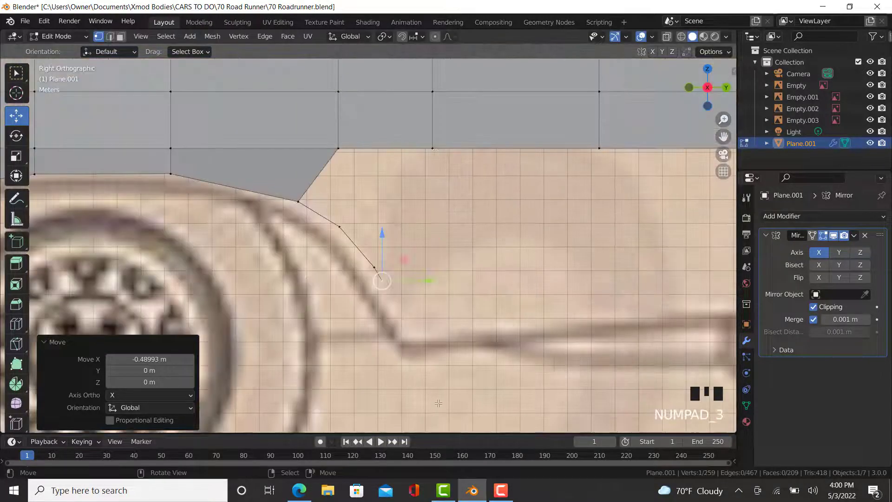
{"action": "key", "text": "e"}
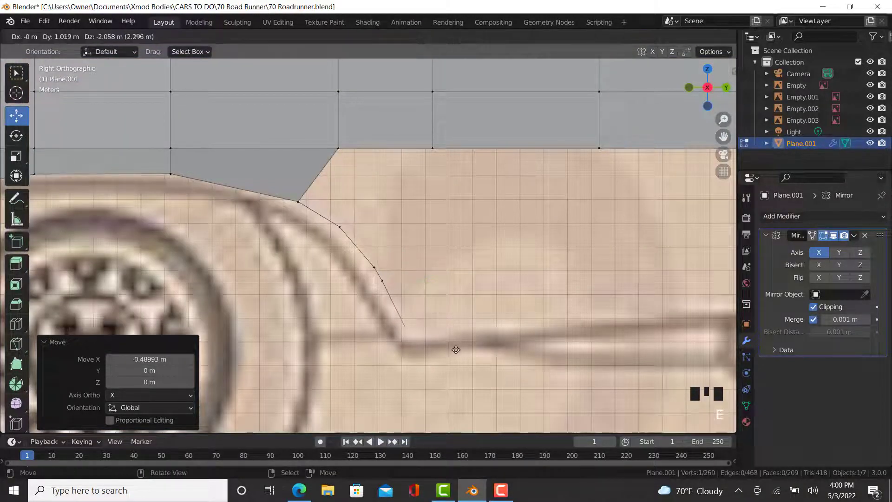
{"action": "left_click", "coordinate": [459, 356]}
{"action": "key", "text": "KP_1"}
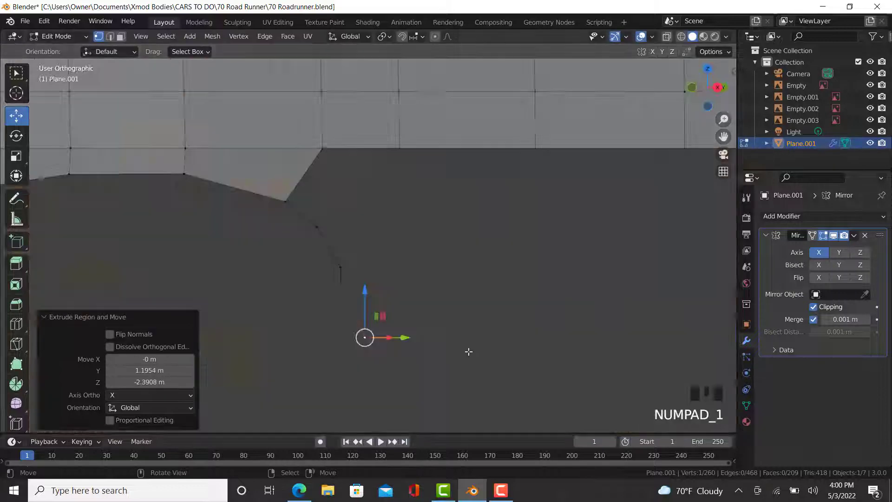
{"action": "key", "text": "KP_9"}
{"action": "left_click_drag", "start_coordinate": [395, 337], "coordinate": [412, 349]}
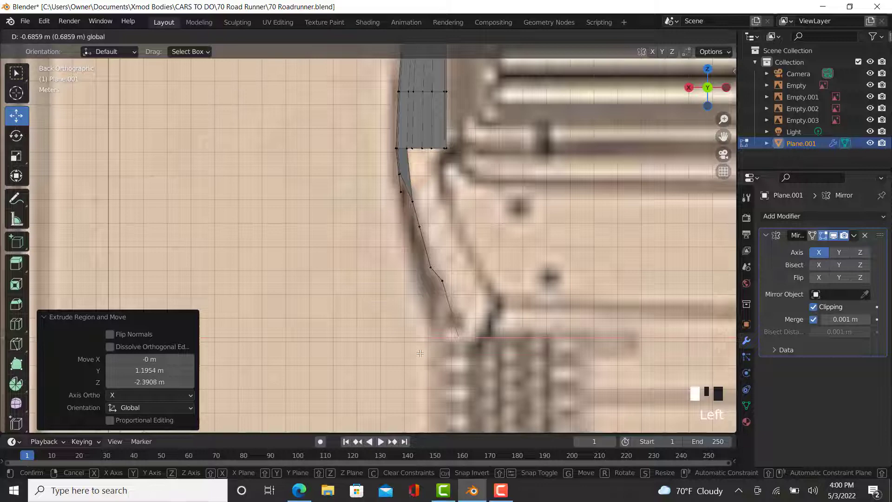
{"action": "left_click_drag", "start_coordinate": [420, 354], "coordinate": [420, 353]}
Slide the lower rear corner vertex back along its edge with a factor of 0.092
{"action": "key", "text": "g"}
{"action": "key", "text": "g"}
{"action": "left_click", "coordinate": [480, 343]}
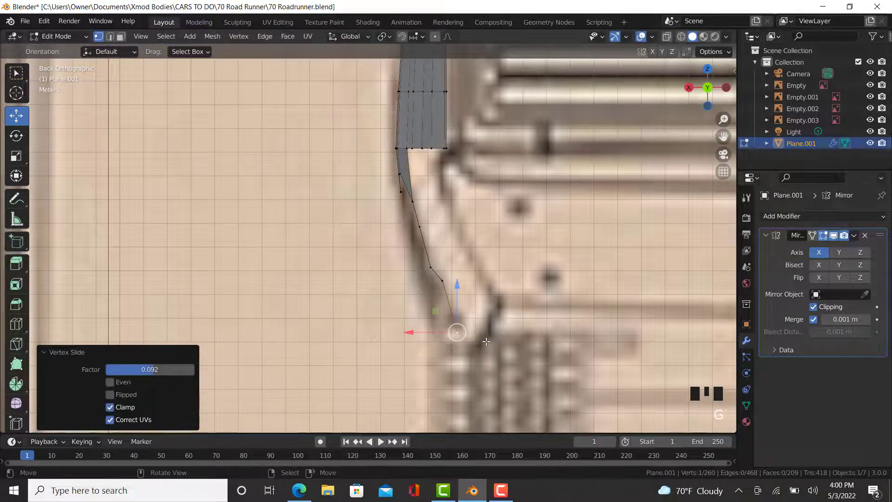
Extrude the arch edge's front vertex about 1.806 m forward and 0.847 m down, and shift it about 0.15 m inward
{"action": "key", "text": "KP_3"}
{"action": "scroll", "coordinate": [446, 328], "scroll_direction": "down", "scroll_amount": 6}
{"action": "middle_click_drag", "start_coordinate": [444, 325], "coordinate": [515, 308], "text": "shift"}
{"action": "left_click", "coordinate": [312, 265]}
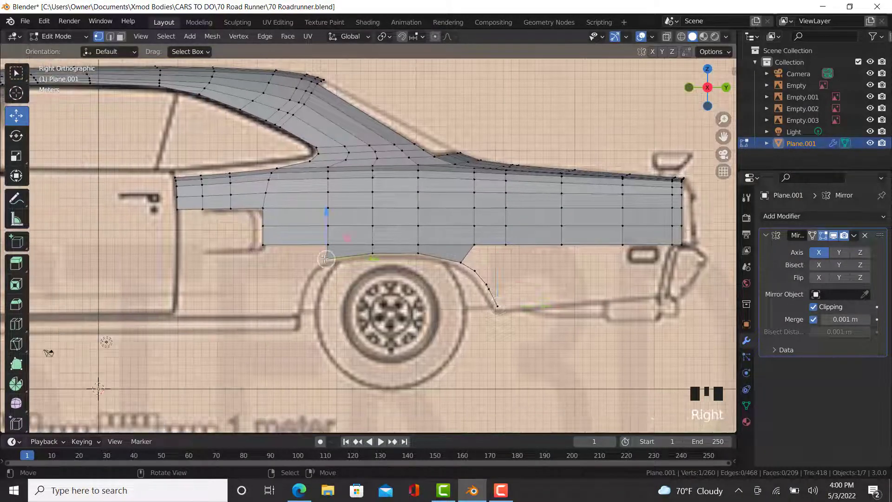
{"action": "scroll", "coordinate": [312, 265], "scroll_direction": "up", "scroll_amount": 4}
{"action": "key", "text": "e"}
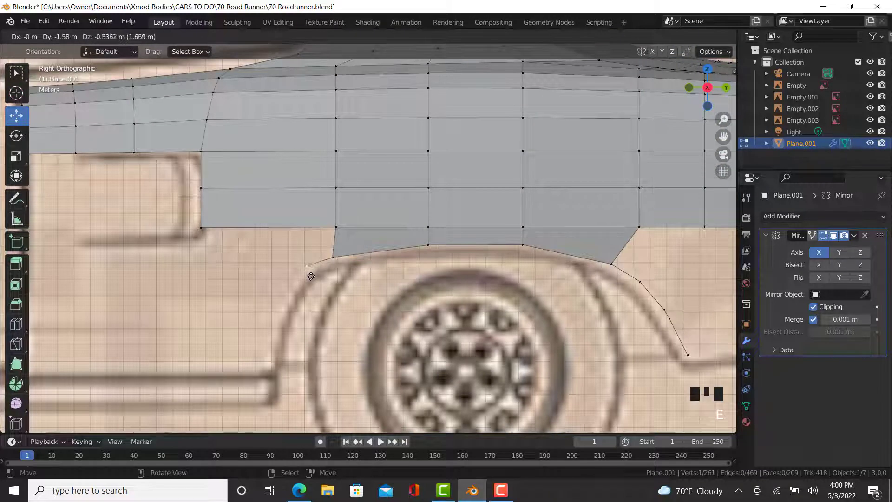
{"action": "left_click", "coordinate": [309, 278]}
{"action": "key", "text": "KP_3"}
{"action": "key", "text": "KP_9"}
{"action": "scroll", "coordinate": [366, 278], "scroll_direction": "up", "scroll_amount": 4}
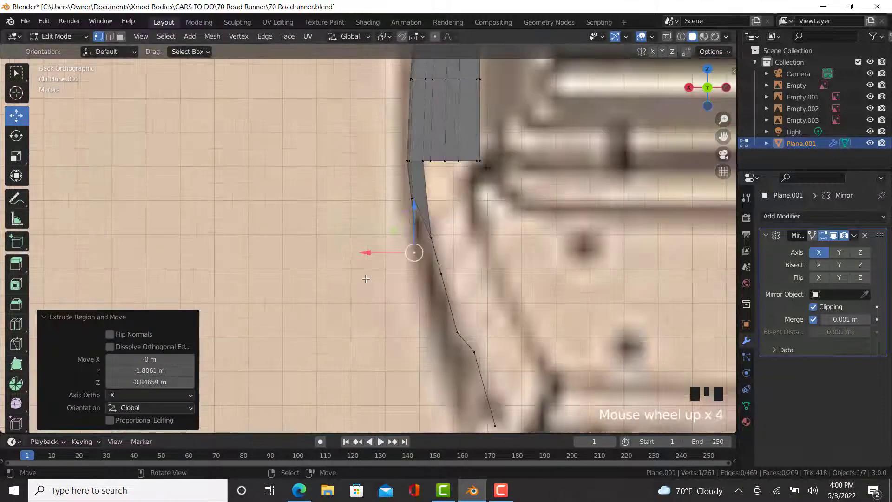
{"action": "left_click_drag", "start_coordinate": [370, 253], "coordinate": [369, 259]}
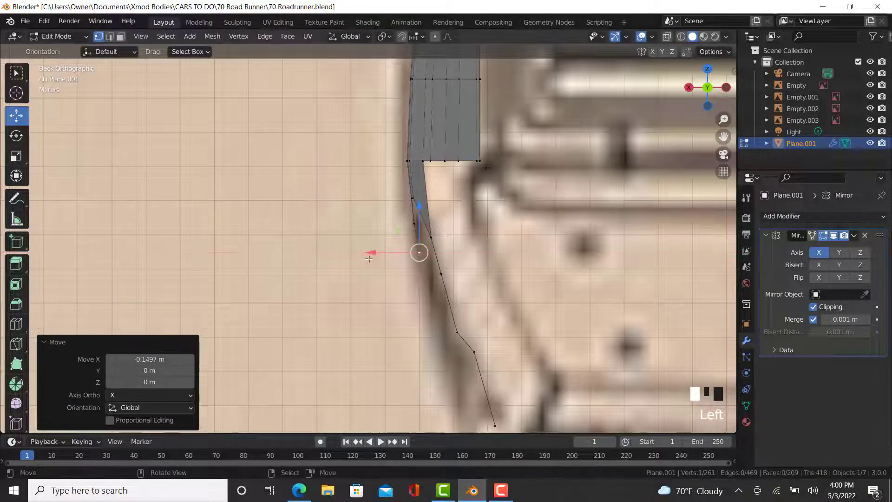
Extrude the front end vertex about 1.443 m forward and 1.81 m down, and shift it about 0.449 m inward
{"action": "key", "text": "KP_3"}
{"action": "key", "text": "e"}
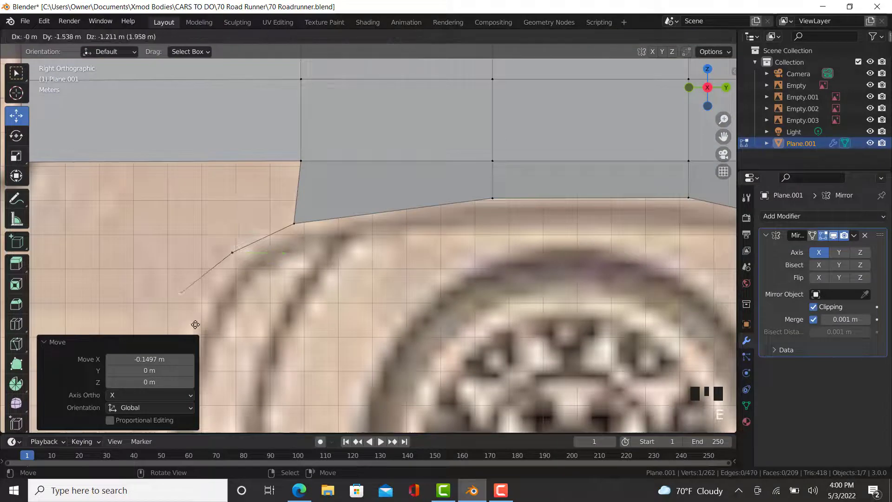
{"action": "left_click", "coordinate": [184, 265]}
{"action": "key", "text": "KP_9"}
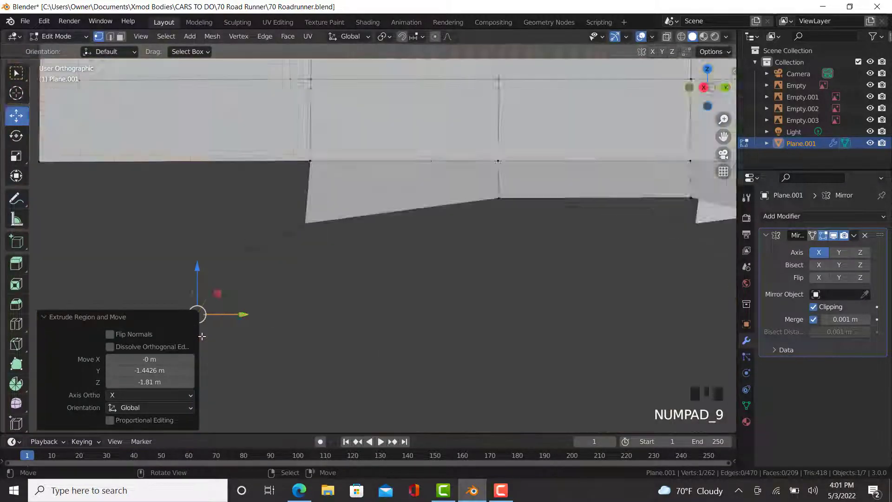
{"action": "left_click_drag", "start_coordinate": [367, 315], "coordinate": [383, 317]}
{"action": "key", "text": "KP_3"}
Extrude the arch's front end vertex about 0.649 m forward and 1.665 m down, and shift it about 0.555 m inward
{"action": "scroll", "coordinate": [318, 308], "scroll_direction": "down", "scroll_amount": 4}
{"action": "middle_click_drag", "start_coordinate": [318, 308], "coordinate": [412, 273], "text": "shift"}
{"action": "key", "text": "e"}
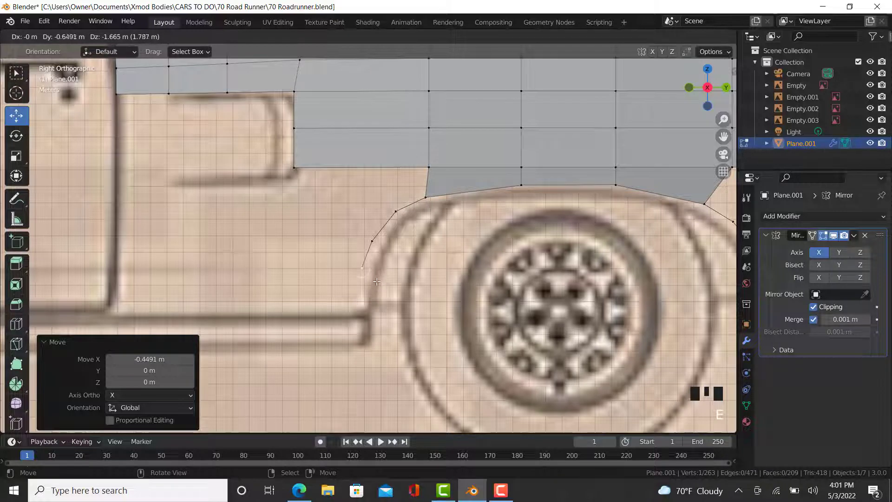
{"action": "left_click", "coordinate": [377, 282]}
{"action": "key", "text": "KP_1"}
{"action": "key", "text": "KP_9"}
{"action": "scroll", "coordinate": [365, 265], "scroll_direction": "up", "scroll_amount": 3}
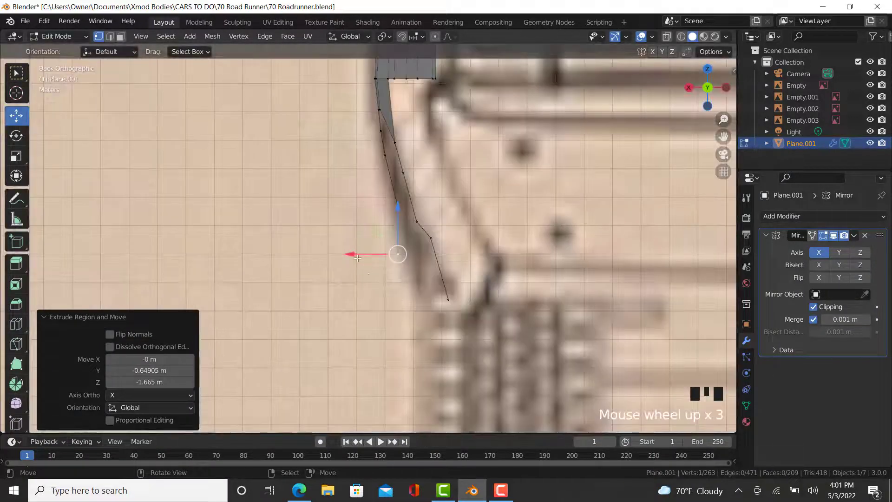
{"action": "left_click_drag", "start_coordinate": [358, 259], "coordinate": [381, 261]}
Extrude the front end vertex about 0.376 m inward and 0.359 m down, and shift it about 0.065 m forward
{"action": "key", "text": "e"}
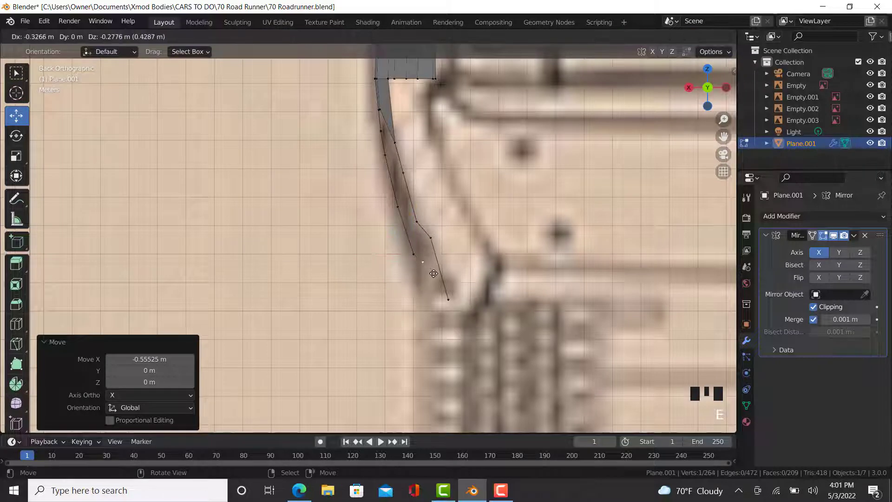
{"action": "left_click", "coordinate": [434, 274]}
{"action": "key", "text": "KP_3"}
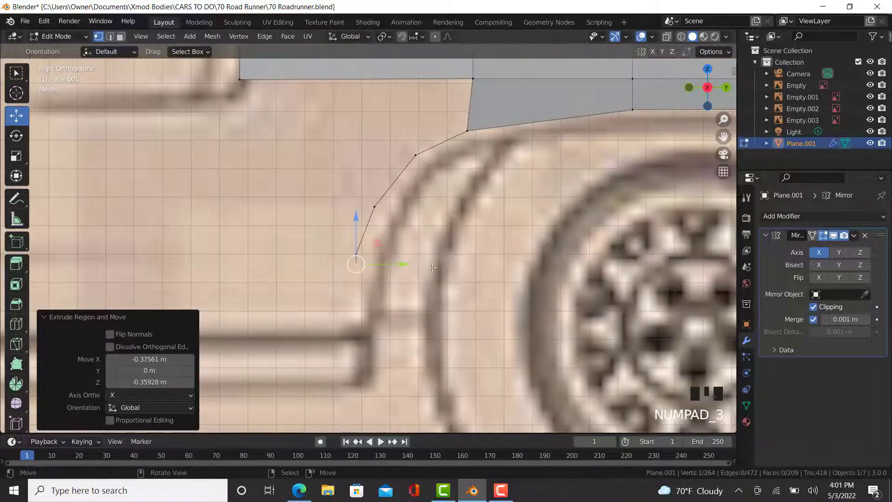
{"action": "left_click_drag", "start_coordinate": [407, 263], "coordinate": [405, 261]}
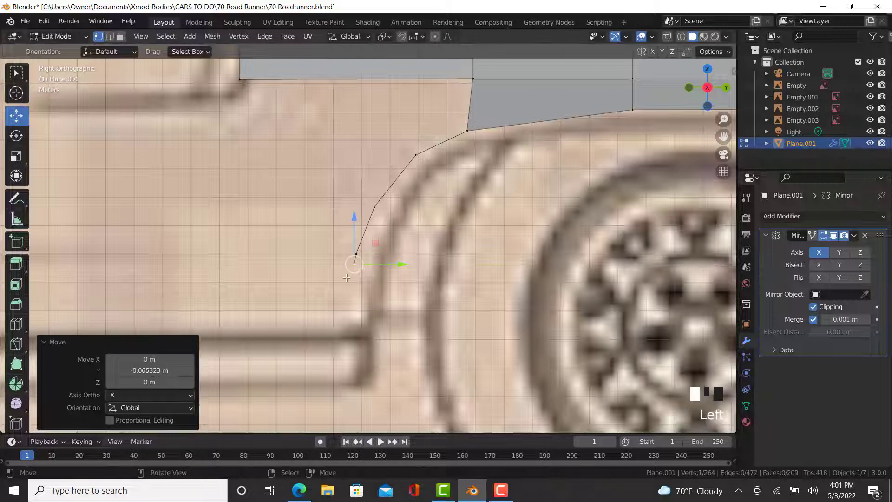
Extrude the front end vertex about 0.147 m forward and 2.515 m down to the rocker line, and shift it about 0.637 m inward
{"action": "key", "text": "e"}
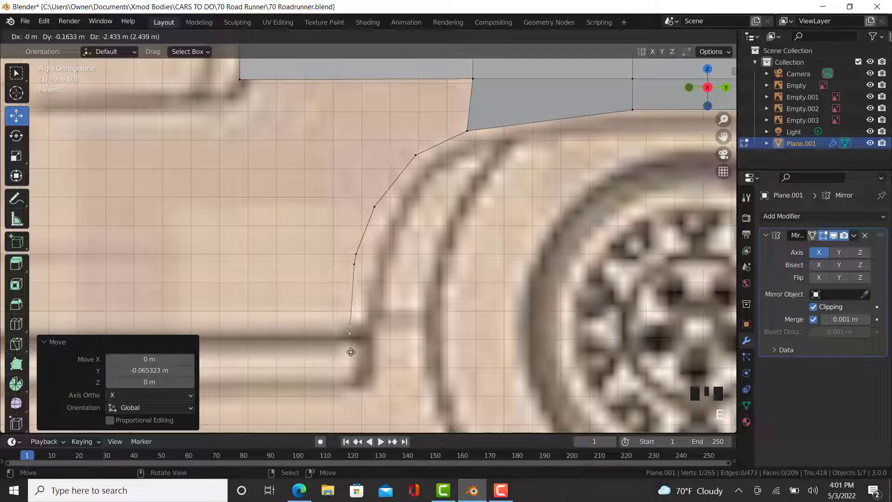
{"action": "left_click", "coordinate": [351, 355]}
{"action": "key", "text": "KP_9"}
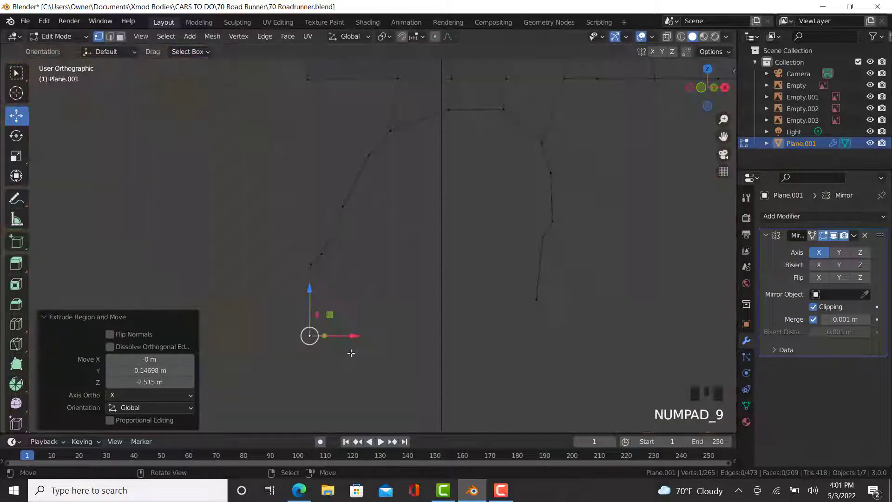
{"action": "left_click_drag", "start_coordinate": [377, 335], "coordinate": [401, 352]}
{"action": "scroll", "coordinate": [405, 325], "scroll_direction": "down", "scroll_amount": 5}
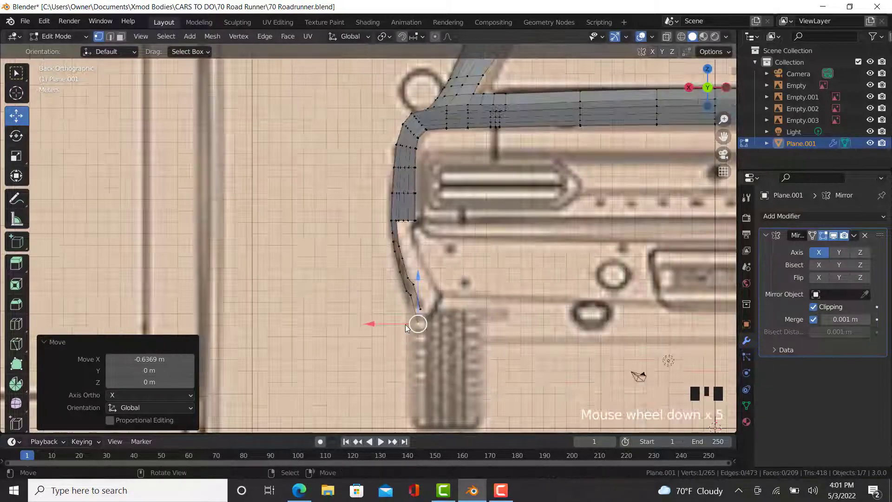
Extrude the two lowest edges of the arch's front side about 1.505 m forward along Y
{"action": "key", "text": "Tab"}
{"action": "scroll", "coordinate": [394, 335], "scroll_direction": "down", "scroll_amount": 3}
{"action": "middle_click_drag", "start_coordinate": [394, 337], "coordinate": [467, 350]}
{"action": "key", "text": "KP_3"}
{"action": "key", "text": "Tab"}
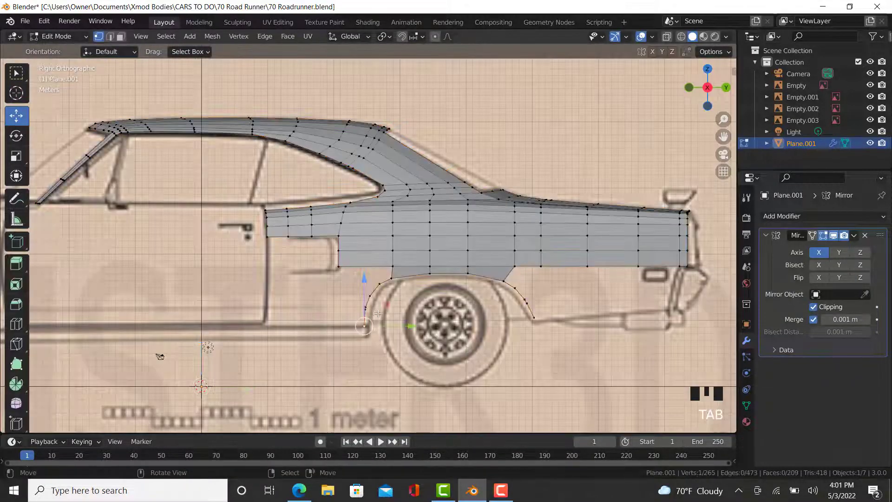
{"action": "scroll", "coordinate": [348, 283], "scroll_direction": "up", "scroll_amount": 6}
{"action": "left_click", "coordinate": [349, 283], "text": "ctrl"}
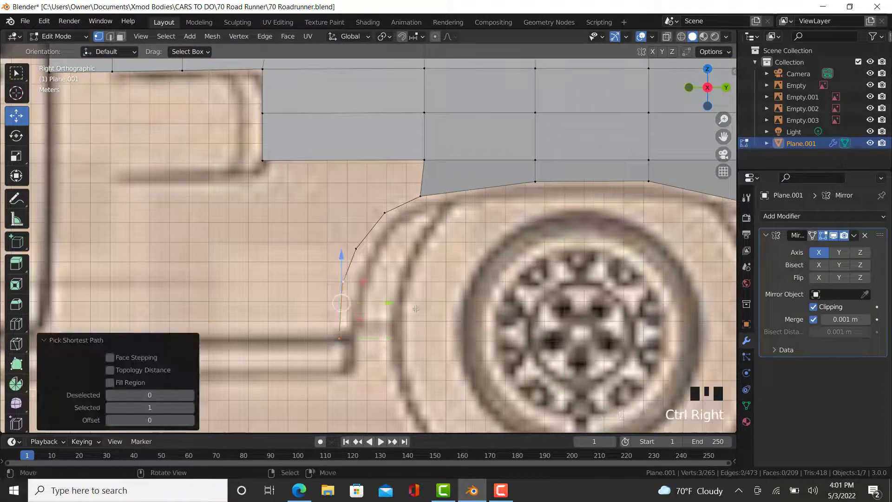
{"action": "key", "text": "e"}
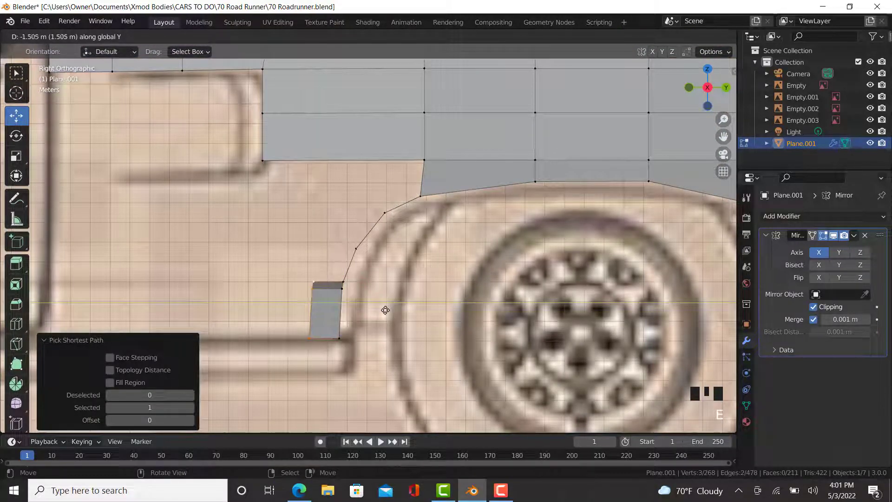
{"action": "left_click", "coordinate": [386, 310]}
Extrude the three lower edges of the arch's rear side about 1.659 m rearward and 0.102 m up
{"action": "scroll", "coordinate": [386, 311], "scroll_direction": "down", "scroll_amount": 2}
{"action": "middle_click_drag", "start_coordinate": [639, 197], "coordinate": [471, 215], "text": "shift"}
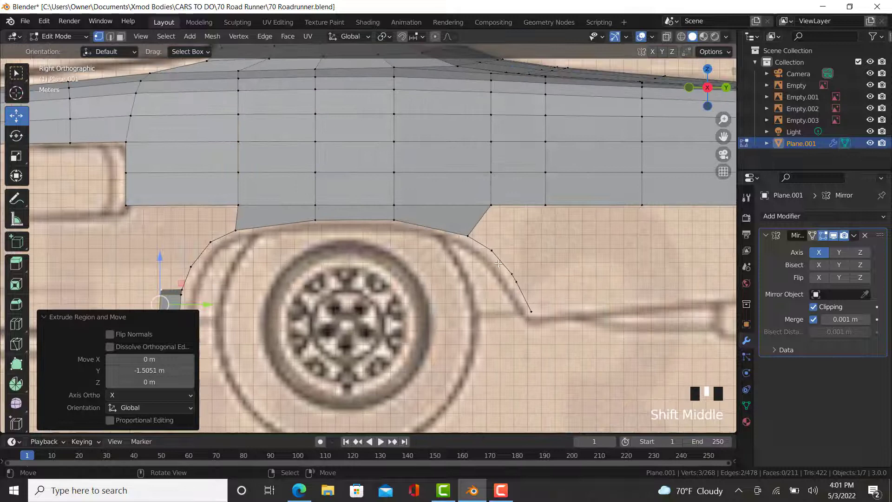
{"action": "right_click", "coordinate": [512, 279], "text": "ctrl"}
{"action": "key", "text": "e"}
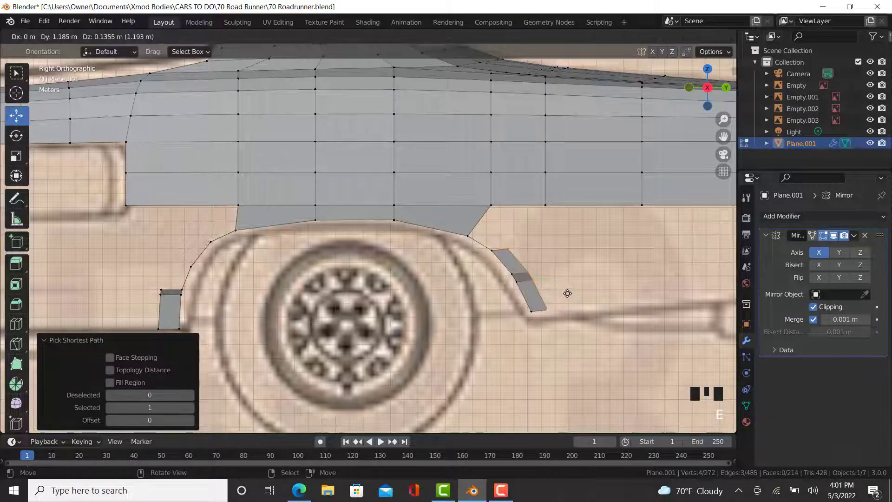
{"action": "left_click", "coordinate": [574, 294]}
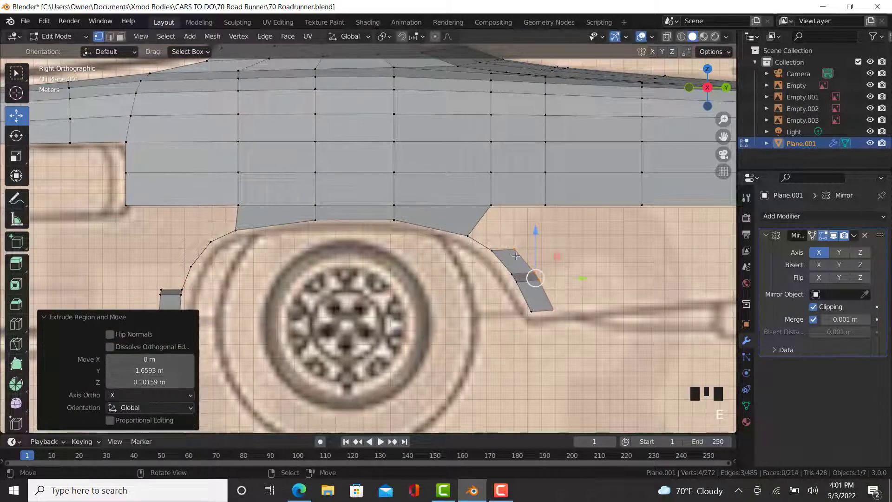
Add a single loop cut along the faces above the wheel arch with a slide factor of 0.783
{"action": "scroll", "coordinate": [549, 279], "scroll_direction": "up", "scroll_amount": 2}
{"action": "middle_click_drag", "start_coordinate": [469, 195], "coordinate": [447, 172], "text": "shift"}
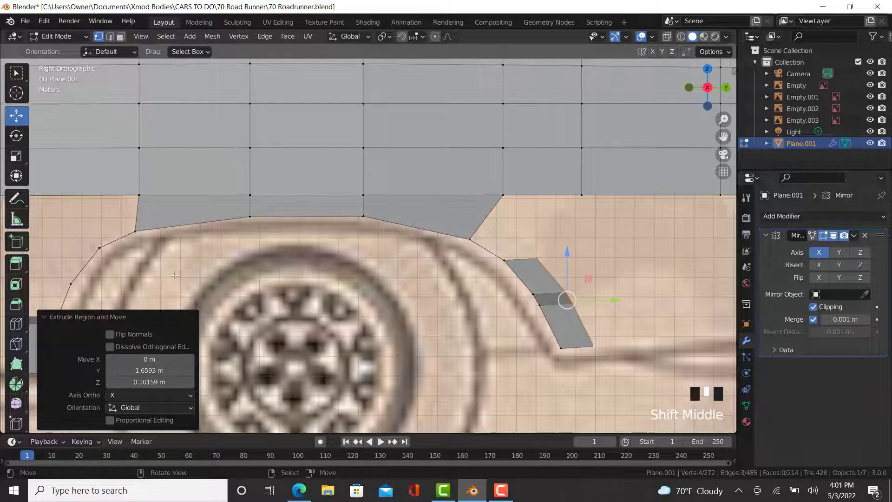
{"action": "left_click", "coordinate": [16, 324]}
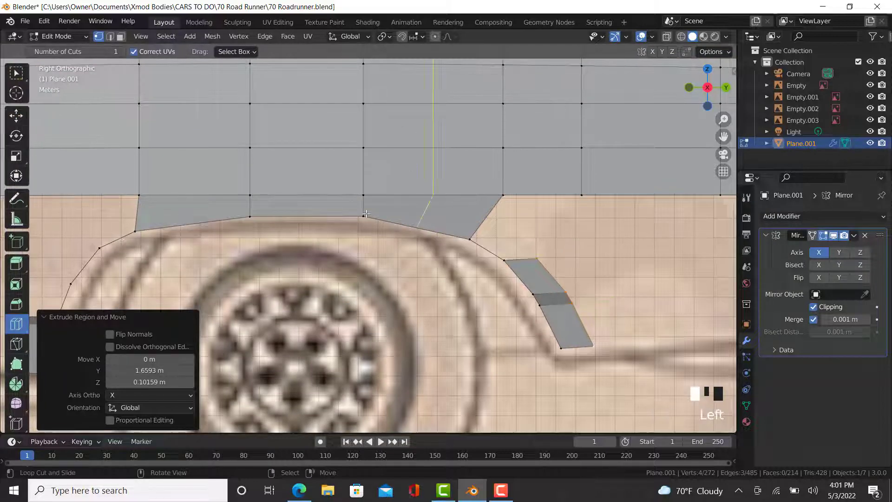
{"action": "left_click_drag", "start_coordinate": [367, 203], "coordinate": [374, 194]}
{"action": "key", "text": "e"}
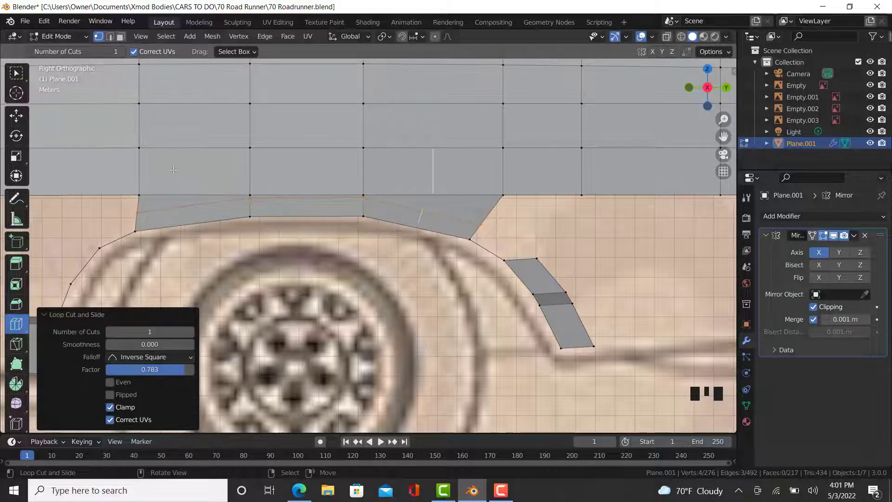
Fill a face between the loop cut's rear end and the upper end of the rear arch strip
{"action": "left_click", "coordinate": [17, 115]}
{"action": "right_click", "coordinate": [484, 218]}
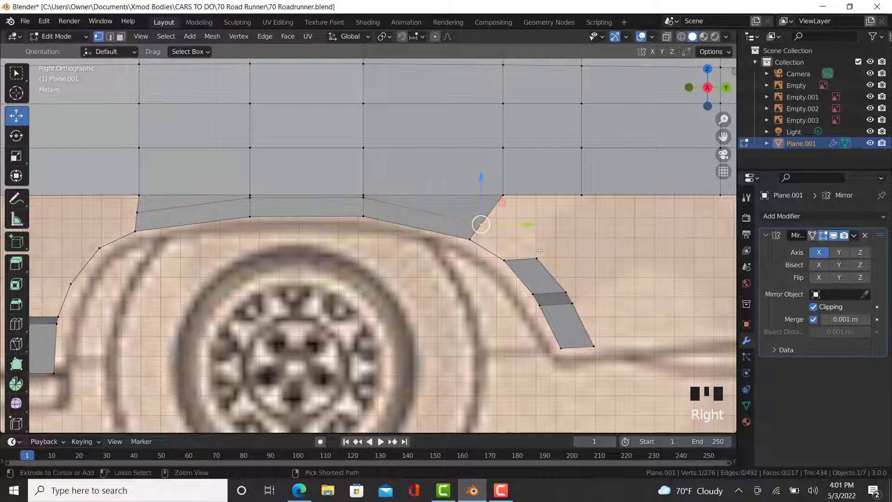
{"action": "right_click", "coordinate": [540, 251], "text": "ctrl"}
{"action": "key", "text": "g"}
{"action": "right_click", "coordinate": [542, 250]}
{"action": "key", "text": "f"}
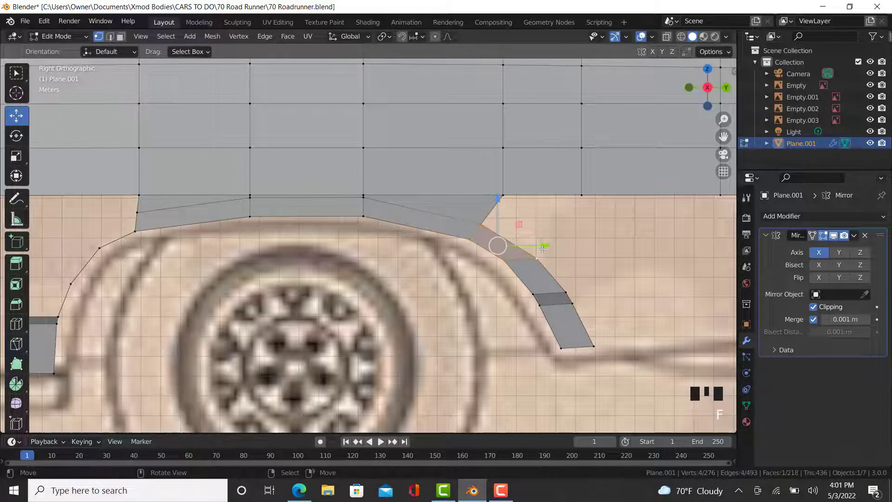
Slide the outer vertex at the rear arch strip's upper end along its edge with a factor of 0.183
{"action": "right_click", "coordinate": [537, 258]}
{"action": "key", "text": "g"}
{"action": "key", "text": "g"}
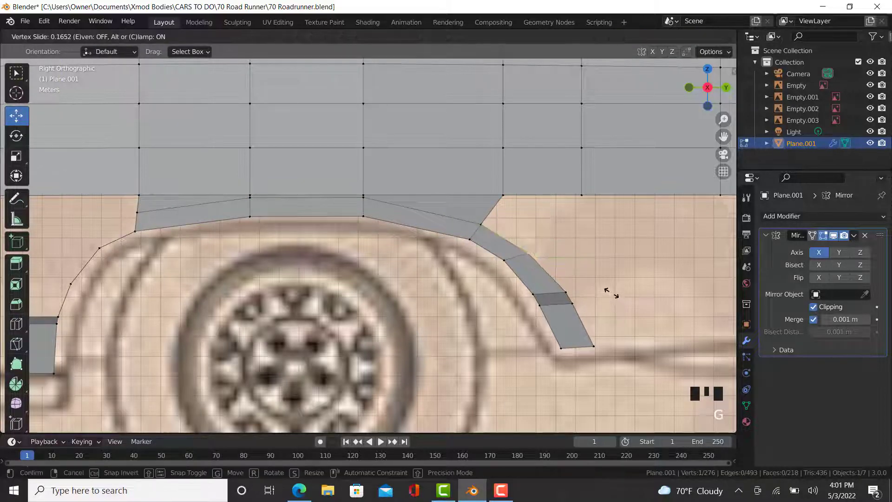
{"action": "left_click", "coordinate": [611, 292]}
Extrude the open upper edge on the arch's front side forward and up, away from the wheel
{"action": "scroll", "coordinate": [524, 255], "scroll_direction": "down", "scroll_amount": 1}
{"action": "middle_click_drag", "start_coordinate": [62, 253], "coordinate": [215, 227], "text": "shift"}
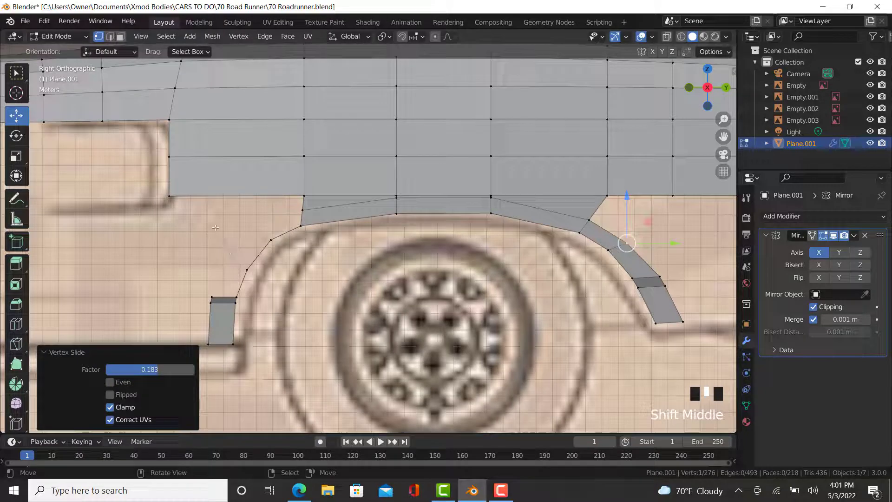
{"action": "right_click", "coordinate": [269, 238]}
{"action": "right_click", "coordinate": [241, 263], "text": "ctrl"}
{"action": "scroll", "coordinate": [252, 262], "scroll_direction": "up", "scroll_amount": 2}
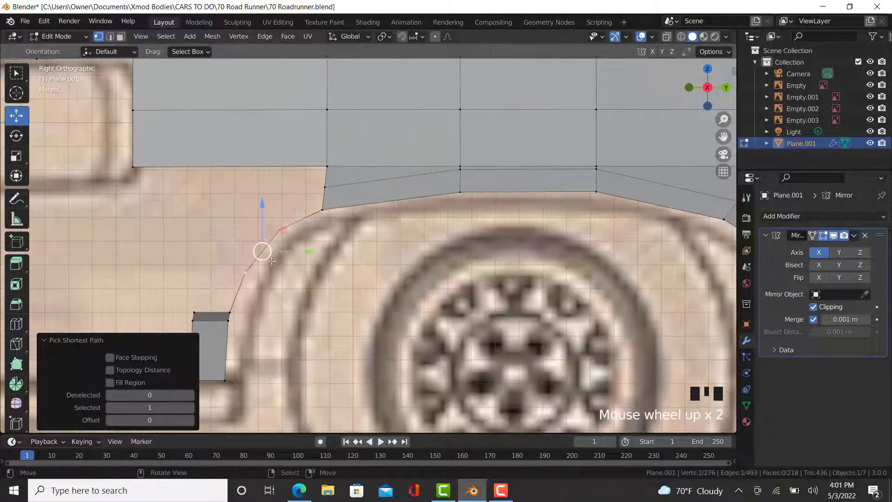
{"action": "key", "text": "e"}
{"action": "left_click", "coordinate": [250, 248]}
Fill the two gaps above and below the new front arch face to make the strip continuous
{"action": "right_click", "coordinate": [258, 221]}
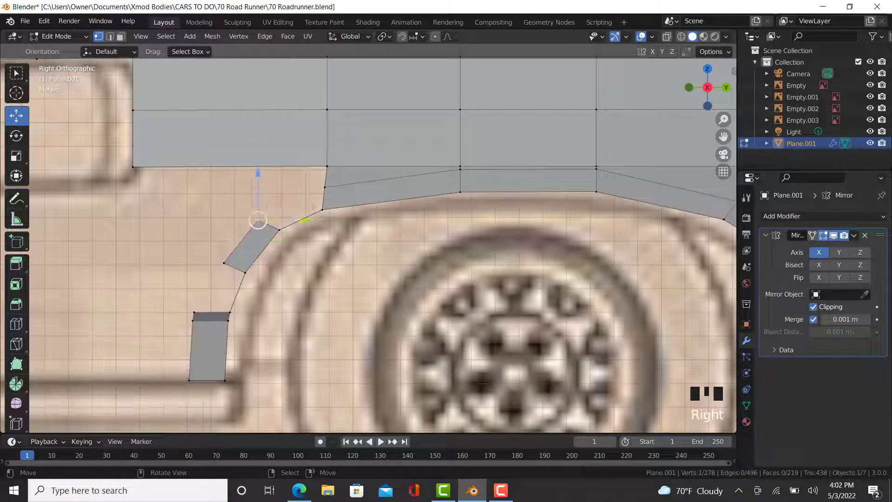
{"action": "right_click", "coordinate": [322, 189], "text": "ctrl"}
{"action": "key", "text": "f"}
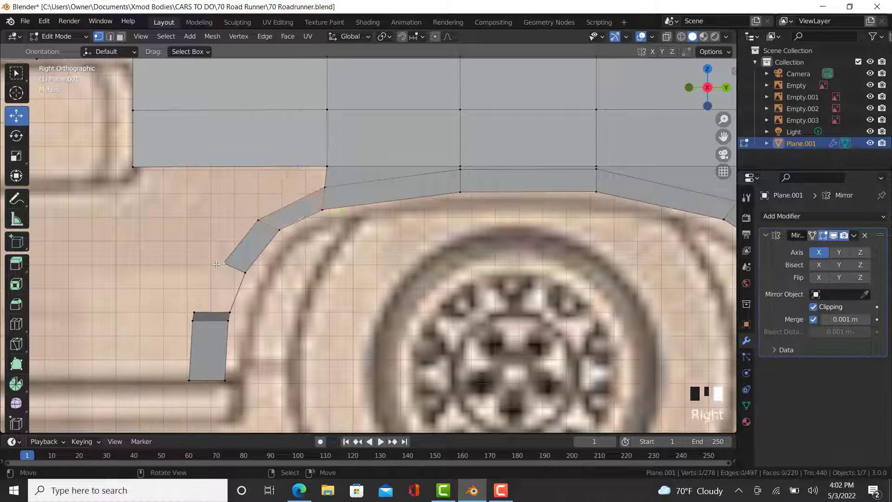
{"action": "right_click", "coordinate": [224, 263]}
{"action": "right_click", "coordinate": [194, 306], "text": "ctrl"}
{"action": "key", "text": "f"}
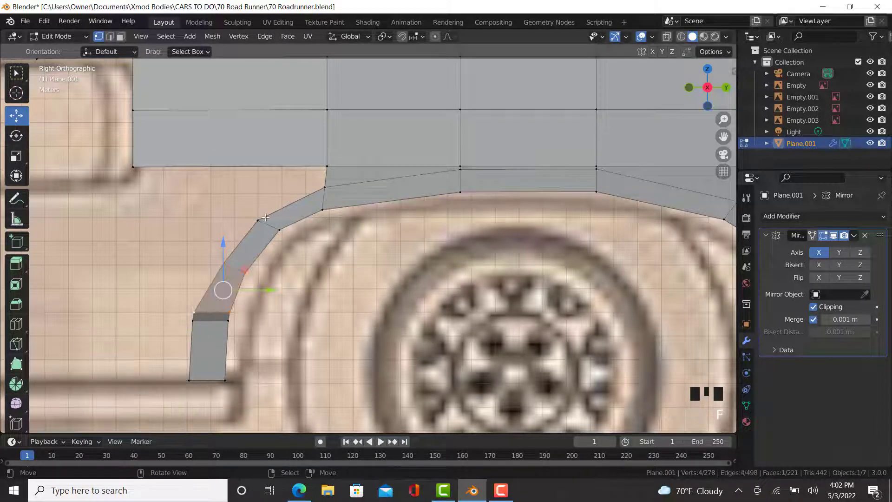
Move the outer edge of the front strip's upper extruded face slightly forward
{"action": "right_click", "coordinate": [260, 219]}
{"action": "right_click", "coordinate": [227, 264], "text": "ctrl"}
{"action": "left_click_drag", "start_coordinate": [245, 251], "coordinate": [241, 245]}
Inspect the wheel arch strip's shape and shading from the back, at an angle and against the side blueprint
{"action": "scroll", "coordinate": [365, 300], "scroll_direction": "down", "scroll_amount": 3}
{"action": "key", "text": "Tab"}
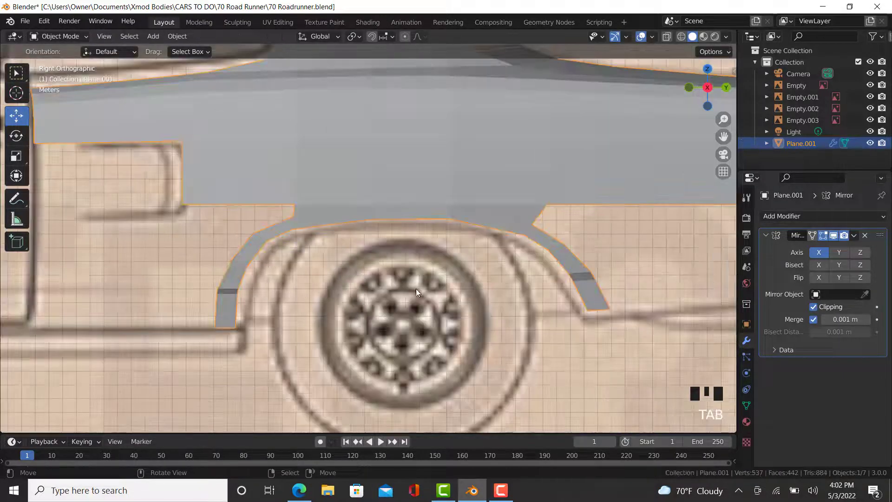
{"action": "key", "text": "Tab"}
{"action": "middle_click_drag", "start_coordinate": [365, 300], "coordinate": [226, 297]}
{"action": "key", "text": "Tab"}
{"action": "key", "text": "Tab"}
{"action": "scroll", "coordinate": [426, 221], "scroll_direction": "up", "scroll_amount": 5}
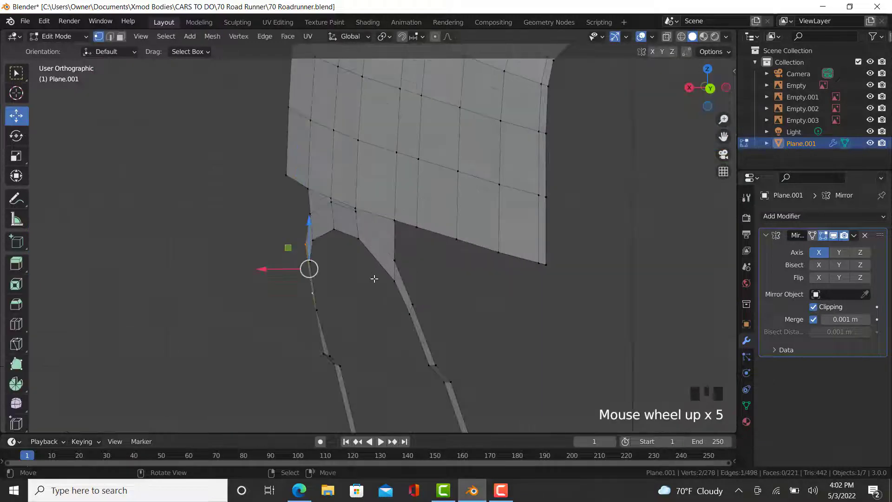
{"action": "middle_click_drag", "start_coordinate": [374, 279], "coordinate": [307, 302]}
{"action": "key", "text": "Tab"}
{"action": "scroll", "coordinate": [396, 286], "scroll_direction": "down", "scroll_amount": 5}
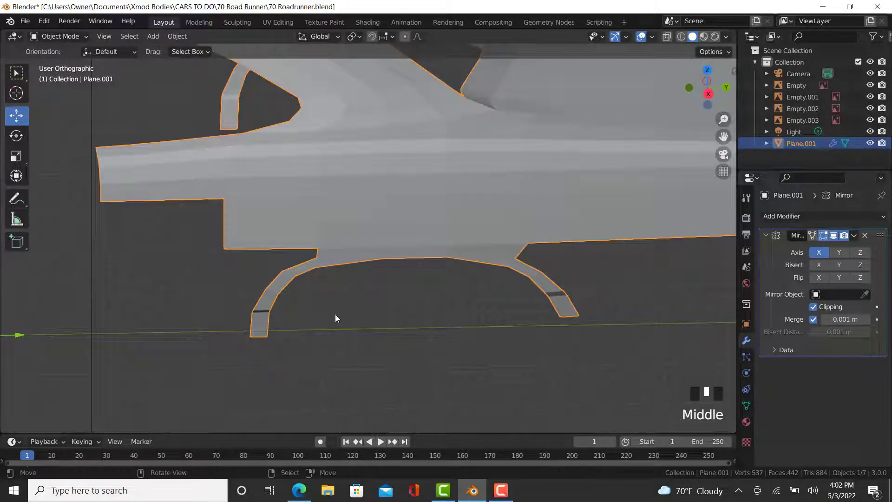
{"action": "key", "text": "KP_3"}
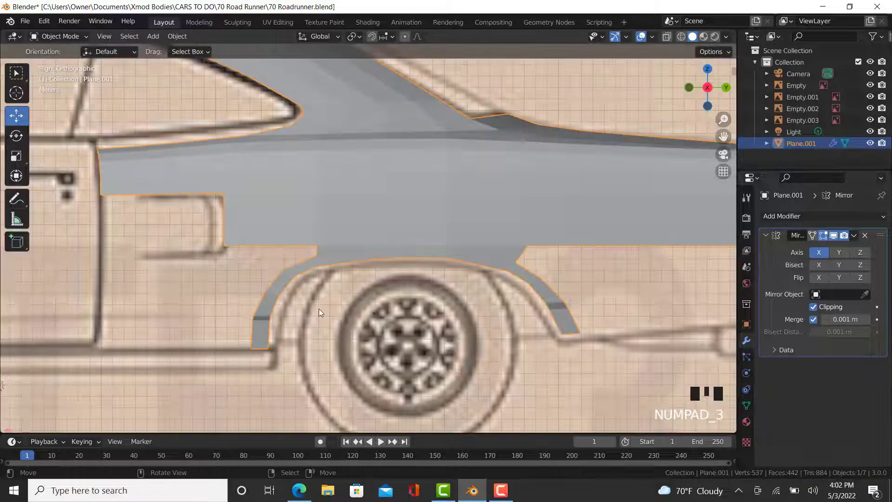
Move the three lowest inner vertices of the front arch strip slightly rearward along Y
{"action": "scroll", "coordinate": [280, 320], "scroll_direction": "up", "scroll_amount": 3}
{"action": "key", "text": "Tab"}
{"action": "scroll", "coordinate": [264, 367], "scroll_direction": "up", "scroll_amount": 2}
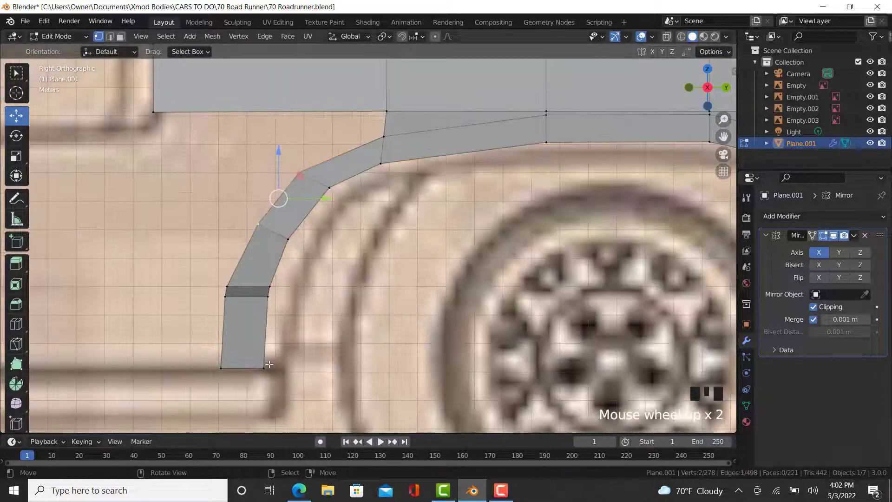
{"action": "right_click", "coordinate": [264, 367]}
{"action": "right_click", "coordinate": [274, 279], "text": "ctrl"}
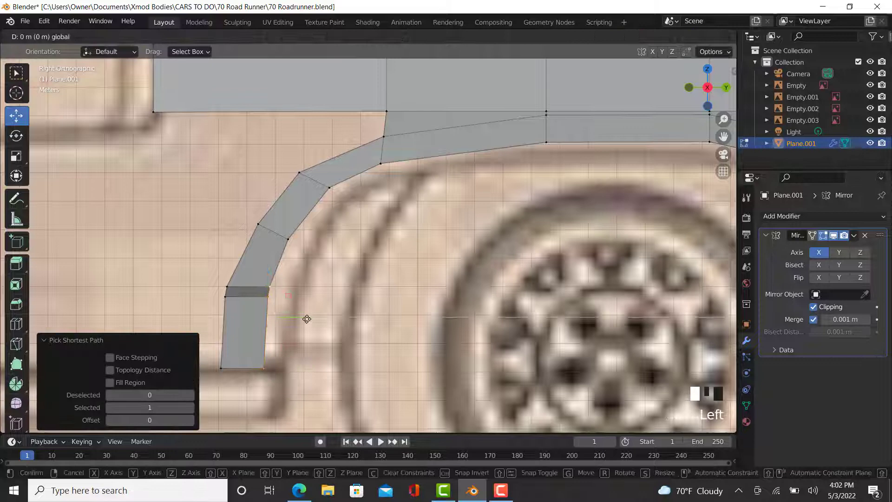
{"action": "left_click_drag", "start_coordinate": [307, 318], "coordinate": [310, 319]}
Move the four inner vertices above the front strip's bottom corner about 0.261 m rearward along Y
{"action": "right_click", "coordinate": [272, 303]}
{"action": "right_click", "coordinate": [337, 200], "text": "ctrl"}
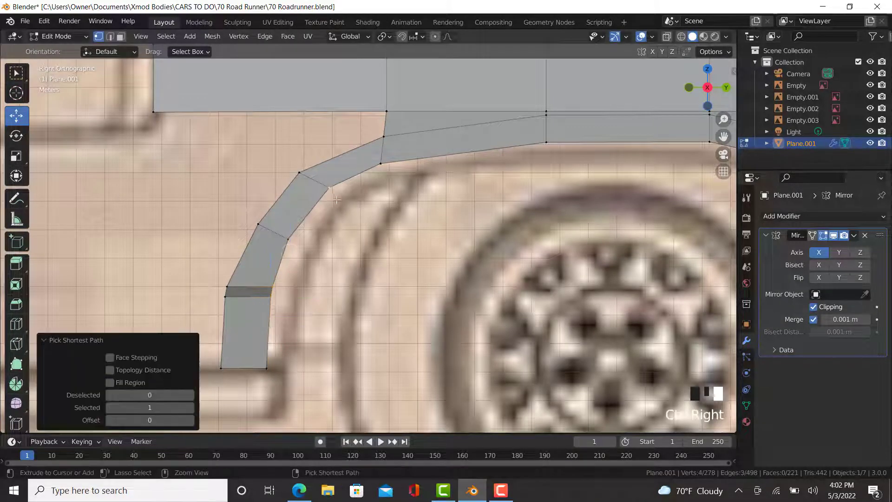
{"action": "key", "text": "g"}
{"action": "key", "text": "y"}
{"action": "left_click", "coordinate": [345, 253]}
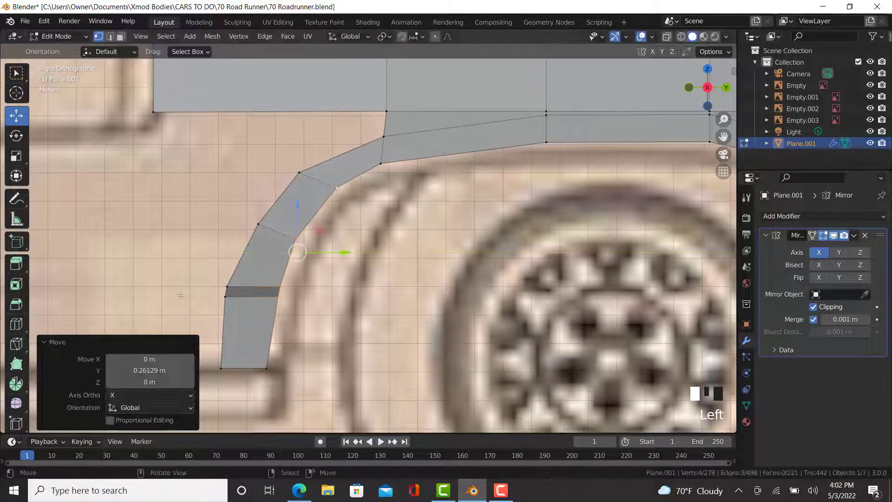
Move the four outer vertices above the front strip's bottom corner about 0.31 m rearward along Y
{"action": "left_click", "coordinate": [230, 300]}
{"action": "right_click", "coordinate": [300, 173], "text": "ctrl"}
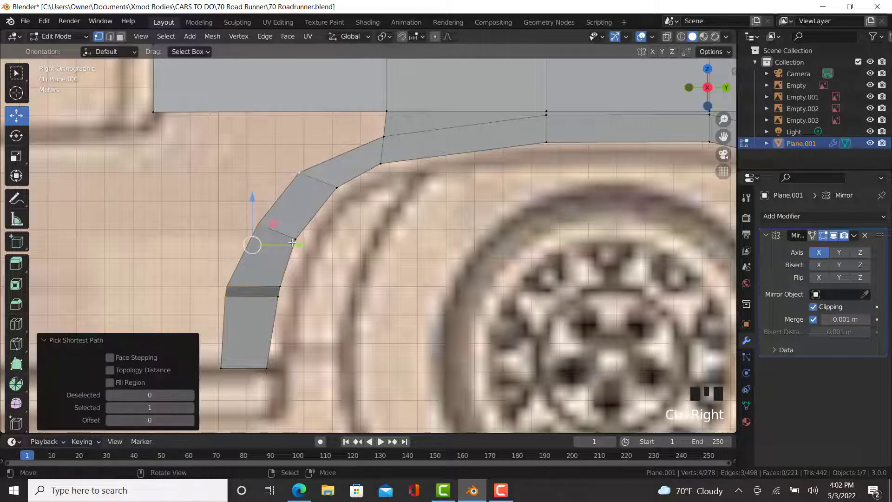
{"action": "key", "text": "g"}
{"action": "key", "text": "y"}
{"action": "left_click", "coordinate": [306, 241]}
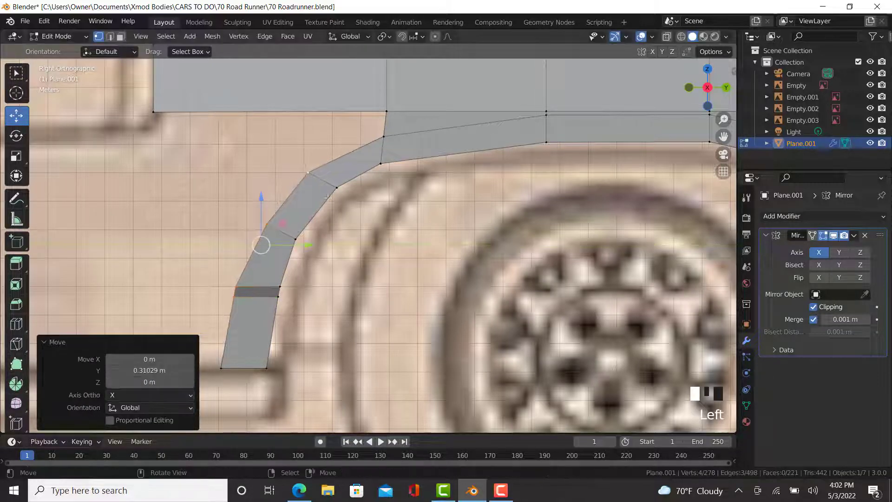
Slide the outer vertex at the front arch strip's upper corner upward along its edge by a factor of 0.287
{"action": "left_click", "coordinate": [384, 138]}
{"action": "scroll", "coordinate": [375, 202], "scroll_direction": "down", "scroll_amount": 3}
{"action": "scroll", "coordinate": [368, 191], "scroll_direction": "up", "scroll_amount": 1}
{"action": "key", "text": "g"}
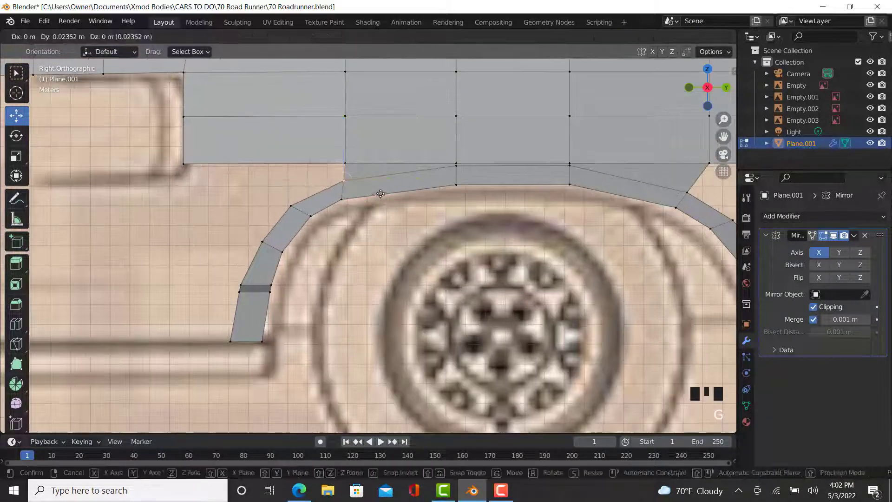
{"action": "key", "text": "g"}
{"action": "left_click", "coordinate": [382, 191]}
Move the two uppermost outer vertices of the rear arch strip slightly up along Z
{"action": "middle_click_drag", "start_coordinate": [680, 186], "coordinate": [523, 193], "text": "shift"}
{"action": "right_click", "coordinate": [529, 197]}
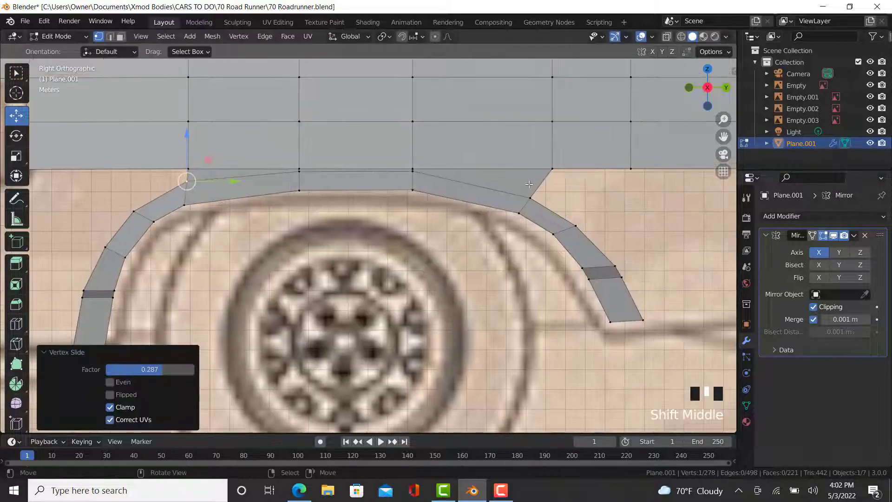
{"action": "right_click", "coordinate": [579, 227], "text": "ctrl"}
{"action": "left_click_drag", "start_coordinate": [554, 171], "coordinate": [563, 168]}
Inspect the wheel arch strip in Object Mode from the side and back, and compare it with the car photo in the browser
{"action": "key", "text": "Tab"}
{"action": "scroll", "coordinate": [550, 208], "scroll_direction": "down", "scroll_amount": 5}
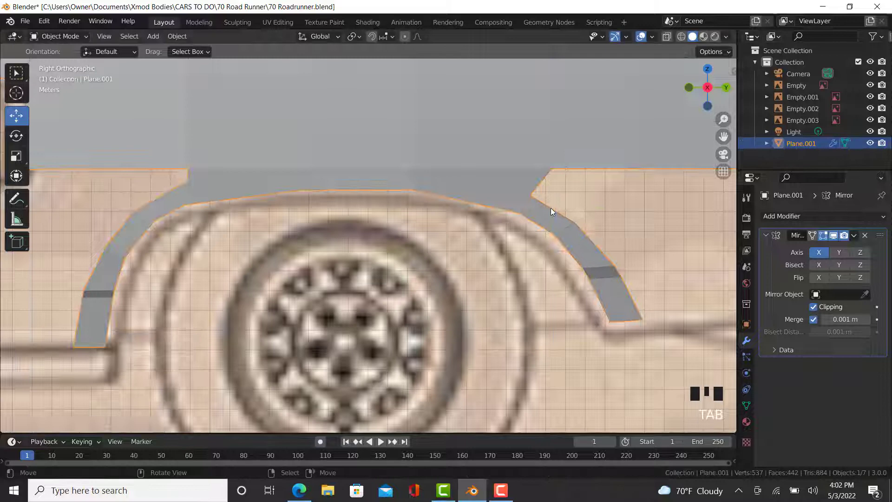
{"action": "middle_click_drag", "start_coordinate": [582, 208], "coordinate": [305, 219], "text": "shift"}
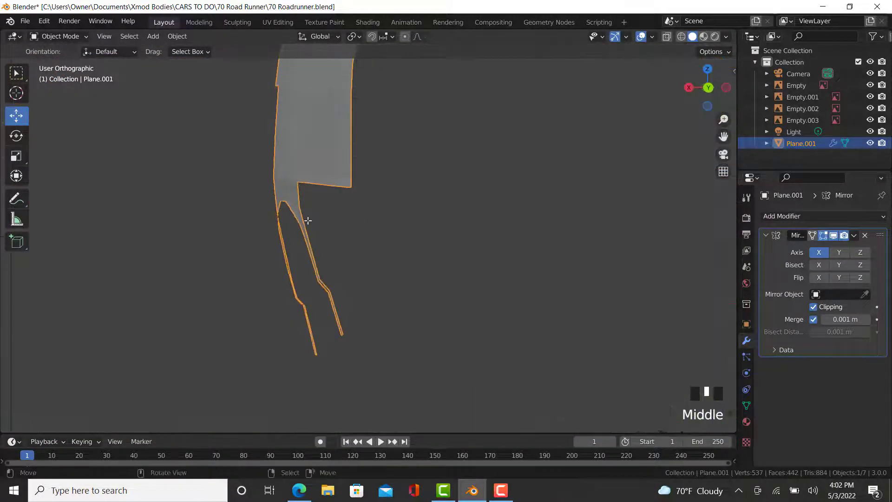
{"action": "key", "text": "Tab"}
{"action": "scroll", "coordinate": [305, 219], "scroll_direction": "up", "scroll_amount": 4}
{"action": "key", "text": "Tab"}
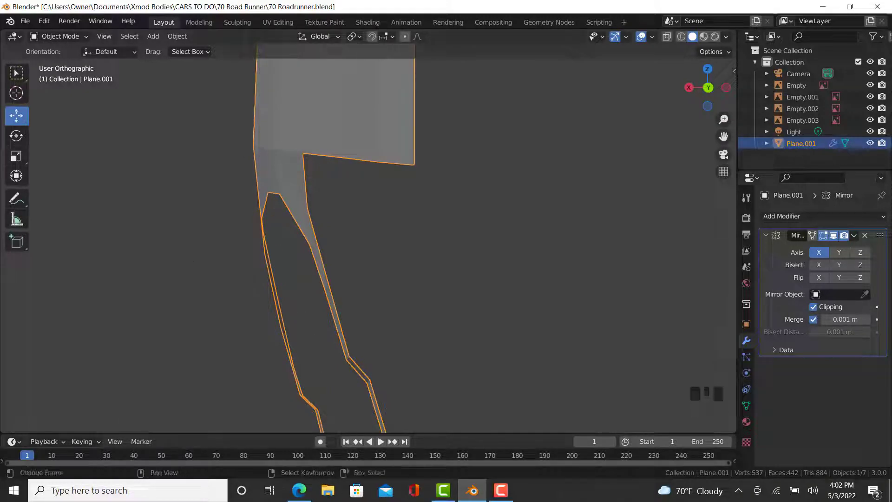
{"action": "left_click", "coordinate": [300, 491]}
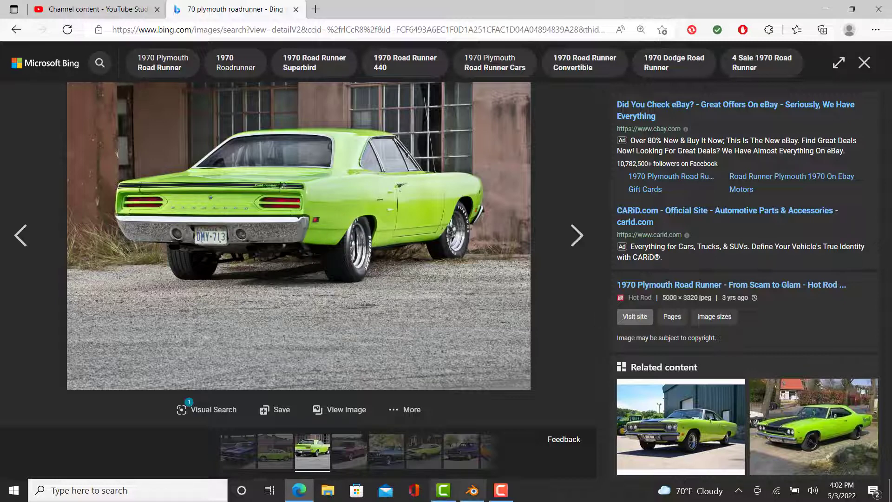
{"action": "left_click", "coordinate": [472, 490]}
{"action": "scroll", "coordinate": [383, 224], "scroll_direction": "down", "scroll_amount": 6}
{"action": "key", "text": "KP_3"}
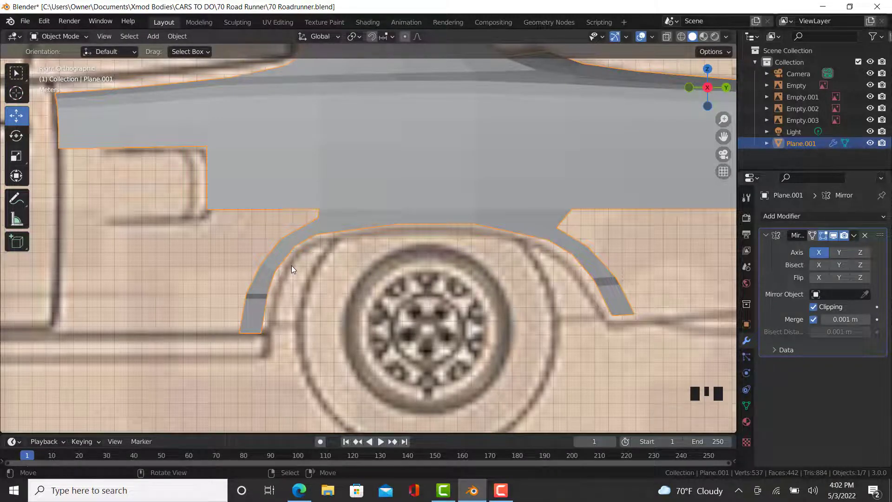
Extrude the outer edge of the front arch strip, from its upper bend to the bottom corner, forward toward the door
{"action": "key", "text": "Tab"}
{"action": "scroll", "coordinate": [288, 265], "scroll_direction": "up", "scroll_amount": 2}
{"action": "middle_click_drag", "start_coordinate": [288, 265], "coordinate": [358, 274], "text": "shift"}
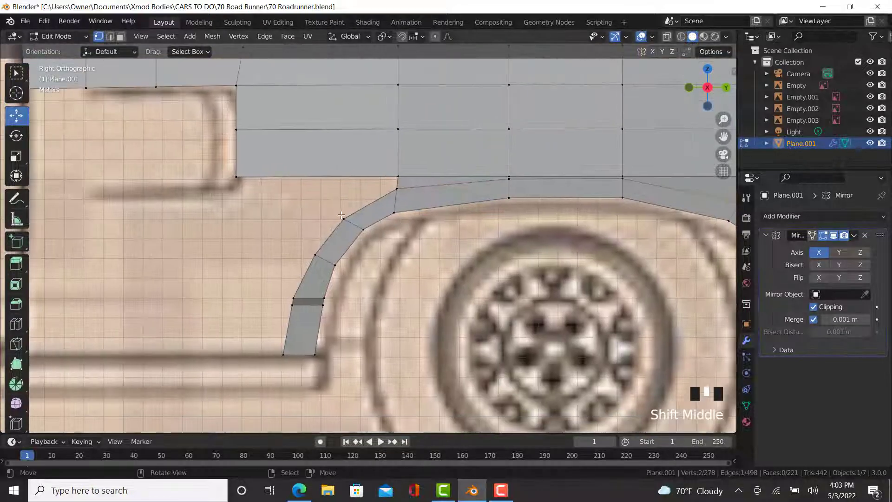
{"action": "left_click", "coordinate": [343, 218]}
{"action": "left_click", "coordinate": [285, 351], "text": "ctrl"}
{"action": "key", "text": "e"}
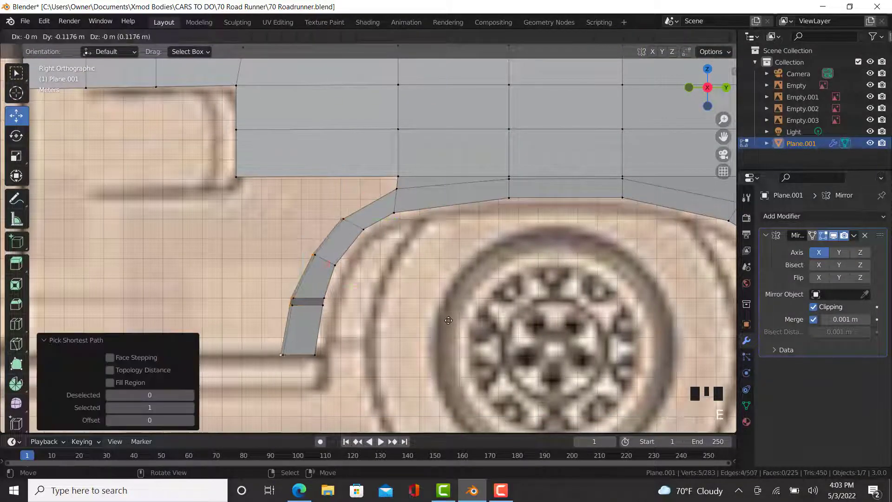
{"action": "left_click", "coordinate": [389, 320]}
Flatten the extruded edge by scaling it to 0 along Y, and move it about 0.447 m forward along Y
{"action": "key", "text": "s"}
{"action": "key", "text": "y"}
{"action": "key", "text": "0"}
{"action": "key", "text": "Return"}
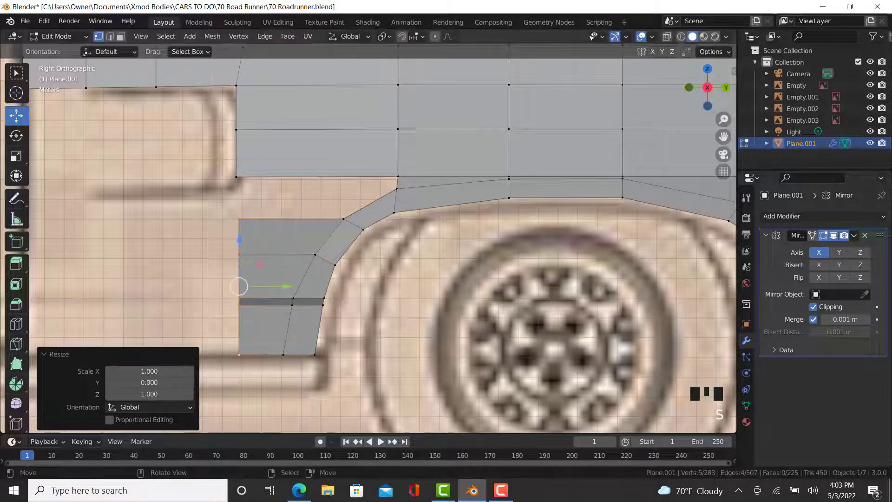
{"action": "left_click_drag", "start_coordinate": [281, 288], "coordinate": [270, 289]}
In wireframe top view, move the extruded front edge about 0.188 m inward along X
{"action": "key", "text": "KP_7"}
{"action": "scroll", "coordinate": [413, 271], "scroll_direction": "down", "scroll_amount": 3}
{"action": "key", "text": "z"}
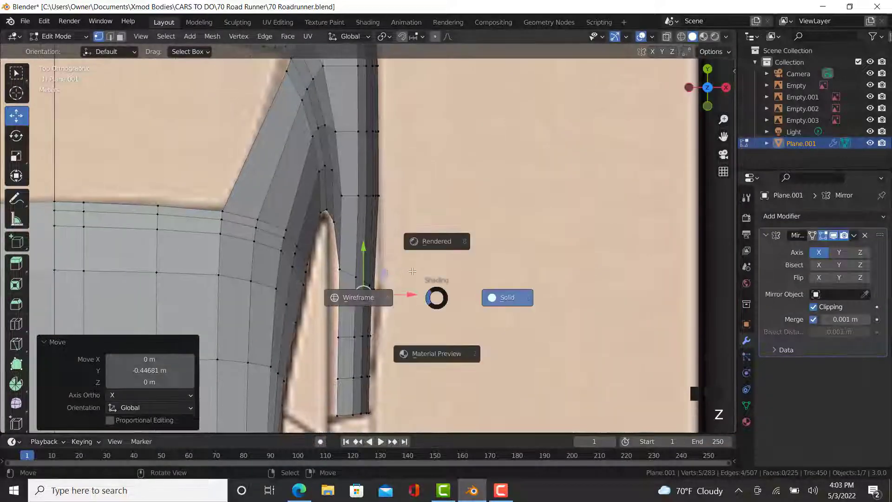
{"action": "left_click", "coordinate": [418, 302]}
{"action": "scroll", "coordinate": [443, 281], "scroll_direction": "up", "scroll_amount": 3}
{"action": "left_click_drag", "start_coordinate": [491, 302], "coordinate": [484, 302]}
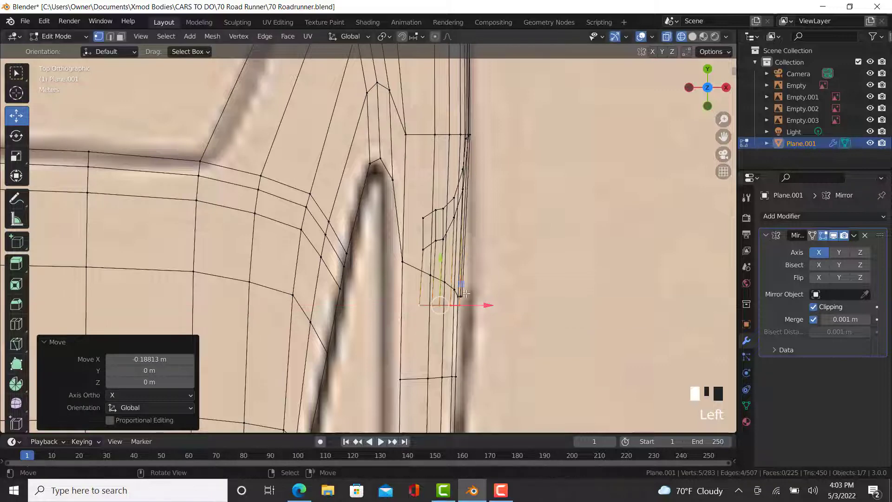
Extrude the top vertex of the front edge about 1.09 m straight up toward the side scoop's lower corner
{"action": "key", "text": "KP_3"}
{"action": "left_click", "coordinate": [309, 225]}
{"action": "scroll", "coordinate": [303, 219], "scroll_direction": "up", "scroll_amount": 3}
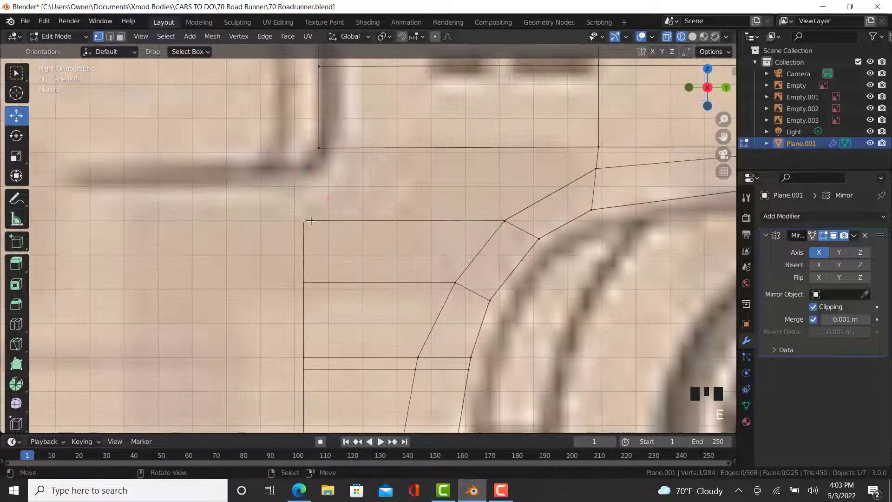
{"action": "key", "text": "e"}
{"action": "left_click", "coordinate": [321, 184]}
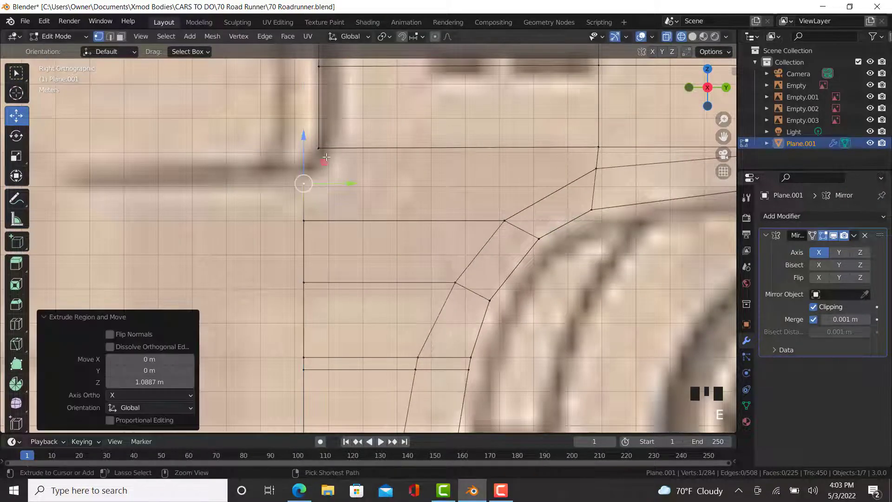
Move the extruded vertex below the scoop corner about 0.024 m outward along X in front view
{"action": "right_click", "coordinate": [320, 151], "text": "ctrl"}
{"action": "right_click", "coordinate": [319, 149]}
{"action": "right_click", "coordinate": [311, 183]}
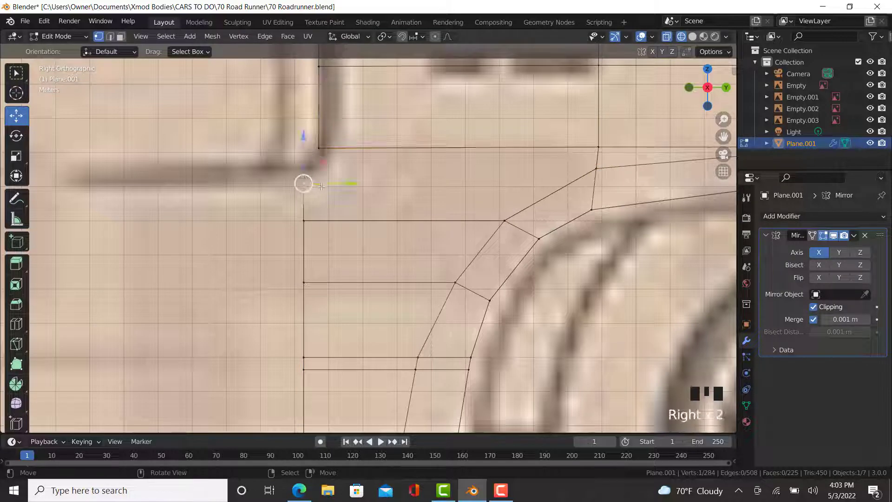
{"action": "key", "text": "KP_1"}
{"action": "scroll", "coordinate": [541, 180], "scroll_direction": "up", "scroll_amount": 3}
{"action": "left_click_drag", "start_coordinate": [556, 179], "coordinate": [568, 180]}
Fill the two faces joining the new vertex to the arch strip's upper corner and to the panel above at the scoop corner
{"action": "key", "text": "KP_3"}
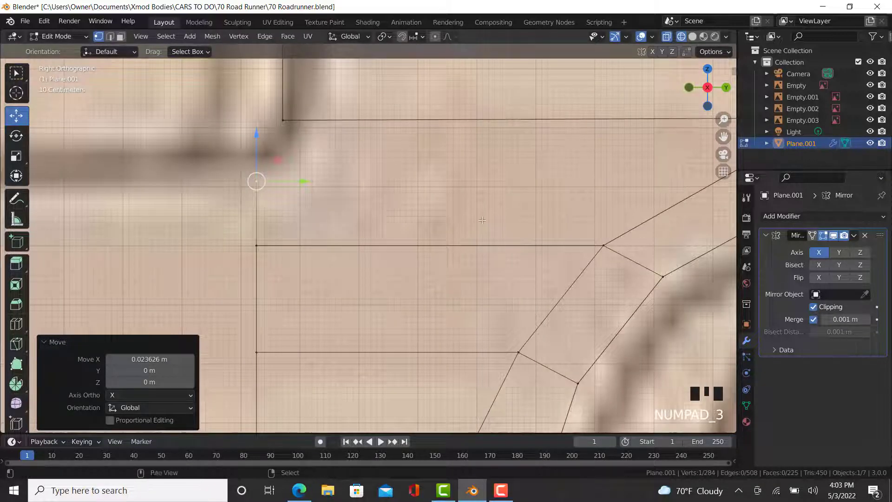
{"action": "scroll", "coordinate": [307, 265], "scroll_direction": "down", "scroll_amount": 3}
{"action": "right_click", "coordinate": [556, 196], "text": "ctrl"}
{"action": "key", "text": "f"}
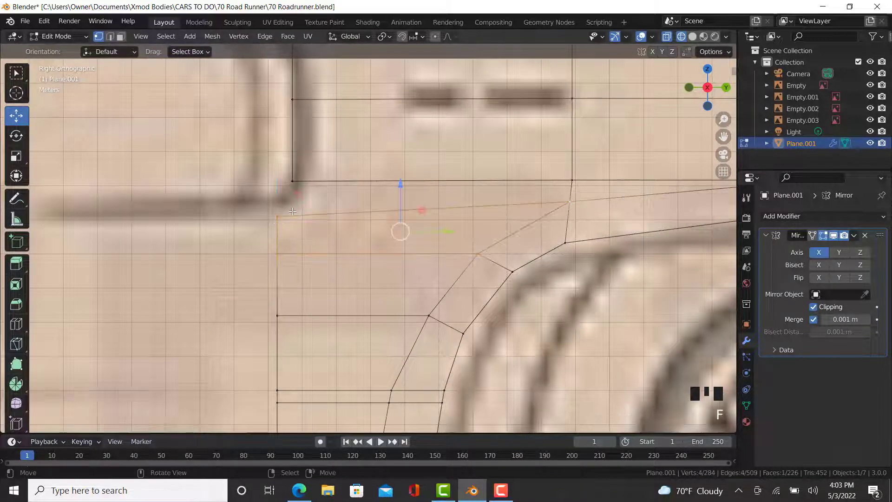
{"action": "right_click", "coordinate": [278, 218]}
{"action": "right_click", "coordinate": [294, 188], "text": "ctrl"}
{"action": "key", "text": "f"}
Lower the panel vertex at the scoop's bottom rear corner about 0.272 m along Z and restore solid shading
{"action": "right_click", "coordinate": [294, 190]}
{"action": "scroll", "coordinate": [294, 191], "scroll_direction": "down", "scroll_amount": 3}
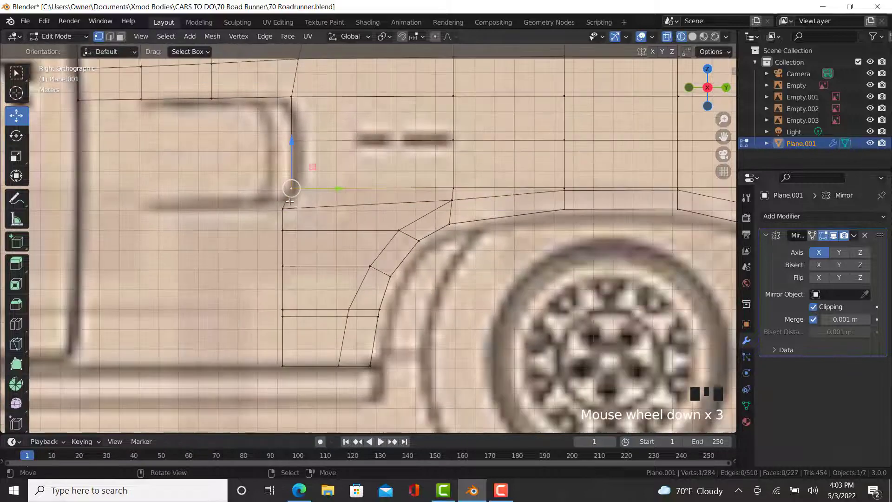
{"action": "scroll", "coordinate": [286, 198], "scroll_direction": "up", "scroll_amount": 3}
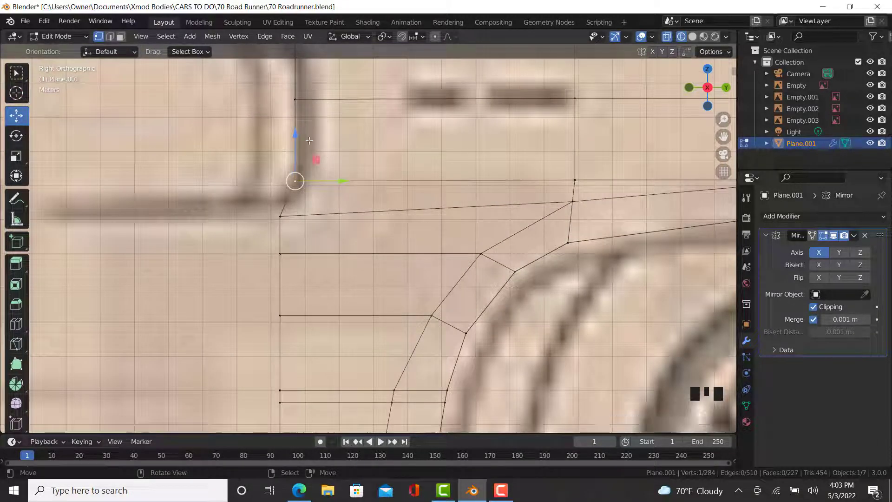
{"action": "left_click_drag", "start_coordinate": [301, 133], "coordinate": [301, 143]}
{"action": "key", "text": "z"}
{"action": "left_click", "coordinate": [296, 209]}
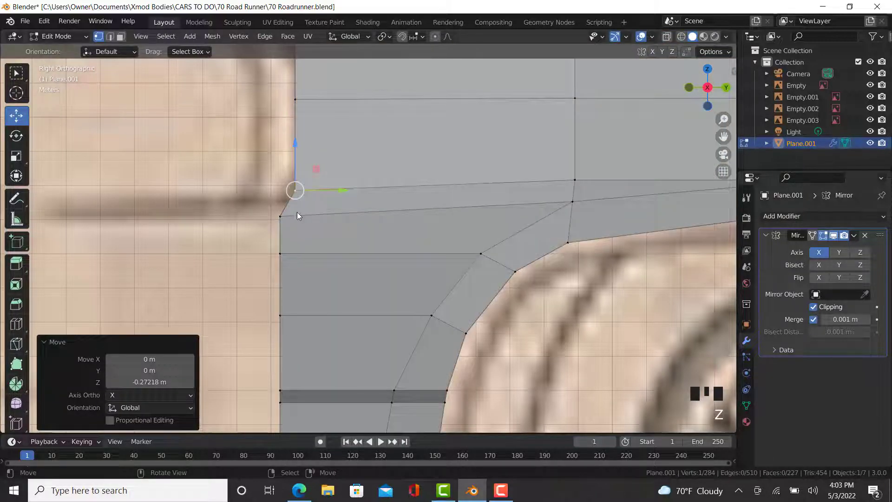
Examine the filled area ahead of the wheel arch and the scoop opening at an angle and against the side blueprint
{"action": "mouse_move", "coordinate": [298, 216]}
{"action": "middle_mouse_down"}
{"action": "mouse_move", "coordinate": [377, 243]}
{"action": "mouse_move", "coordinate": [310, 203]}
{"action": "middle_mouse_up"}
{"action": "scroll", "coordinate": [391, 237], "scroll_direction": "up", "scroll_amount": 4}
{"action": "key", "text": "KP_3"}
{"action": "scroll", "coordinate": [377, 243], "scroll_direction": "down", "scroll_amount": 3}
{"action": "scroll", "coordinate": [310, 202], "scroll_direction": "up", "scroll_amount": 4}
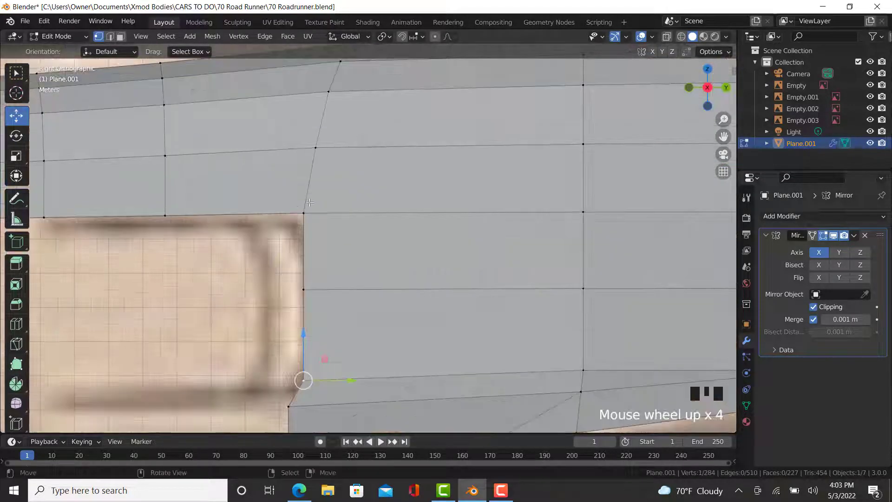
{"action": "right_click", "coordinate": [306, 210]}
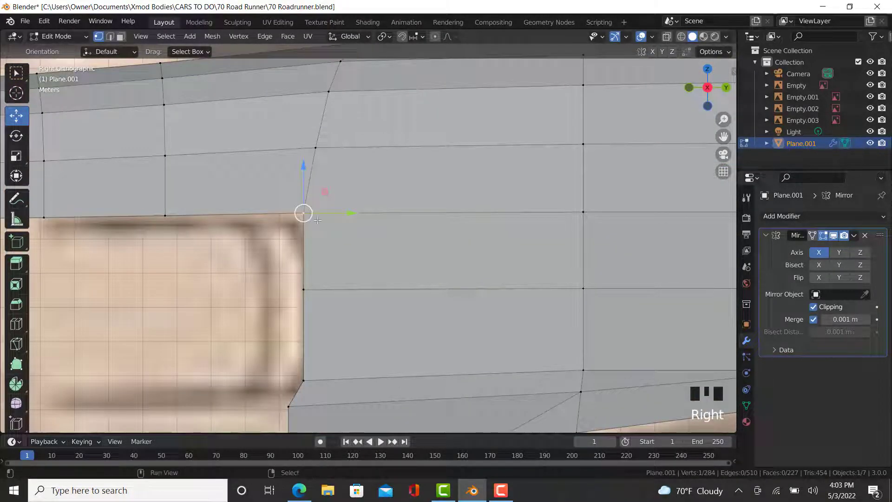
{"action": "scroll", "coordinate": [296, 243], "scroll_direction": "down", "scroll_amount": 12}
{"action": "scroll", "coordinate": [388, 242], "scroll_direction": "up", "scroll_amount": 5}
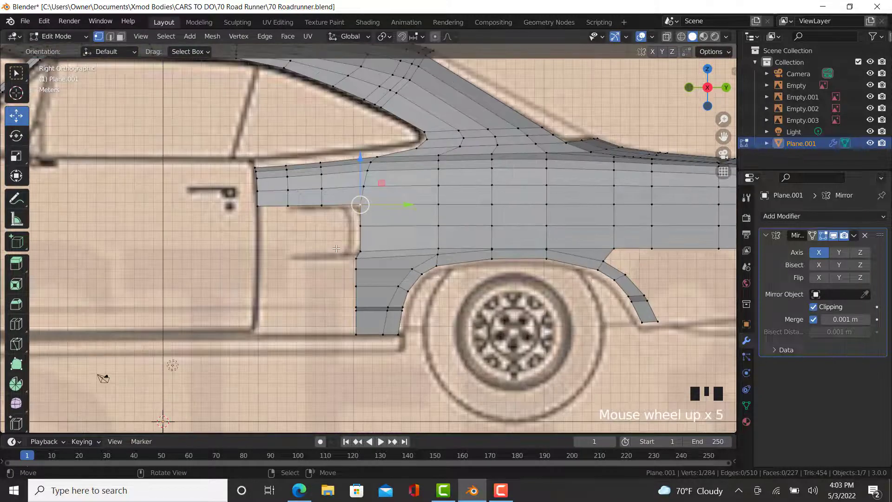
Extrude the lower panel's entire front edge, from below the scoop to the sill, forward along Y to the door line
{"action": "middle_click_drag", "start_coordinate": [497, 244], "coordinate": [440, 263], "text": "shift"}
{"action": "scroll", "coordinate": [374, 237], "scroll_direction": "up", "scroll_amount": 3}
{"action": "right_click", "coordinate": [389, 222]}
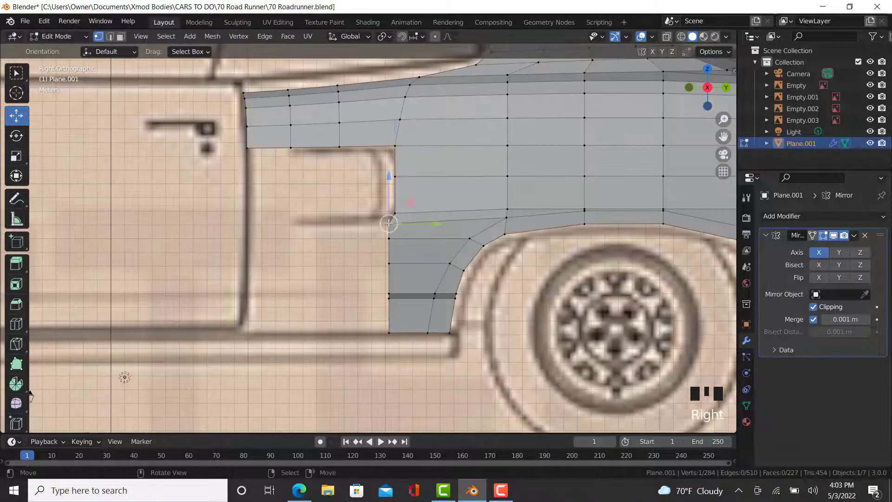
{"action": "right_click", "coordinate": [389, 333], "text": "ctrl"}
{"action": "key", "text": "e"}
{"action": "key", "text": "y"}
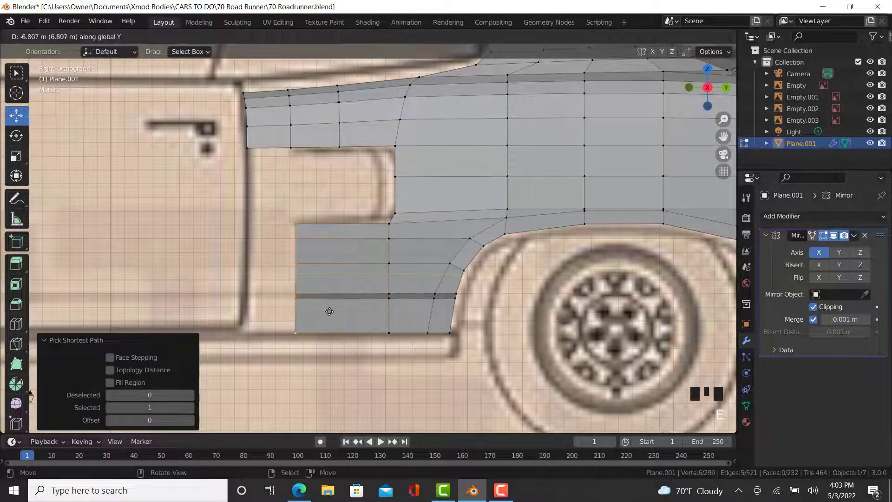
{"action": "left_click", "coordinate": [303, 317]}
Move the three lowest vertices of the new front edge about 0.082 m forward along Y, and the four lowest another 0.041 m
{"action": "scroll", "coordinate": [253, 341], "scroll_direction": "up", "scroll_amount": 5}
{"action": "right_click", "coordinate": [248, 323]}
{"action": "right_click", "coordinate": [249, 236], "text": "ctrl"}
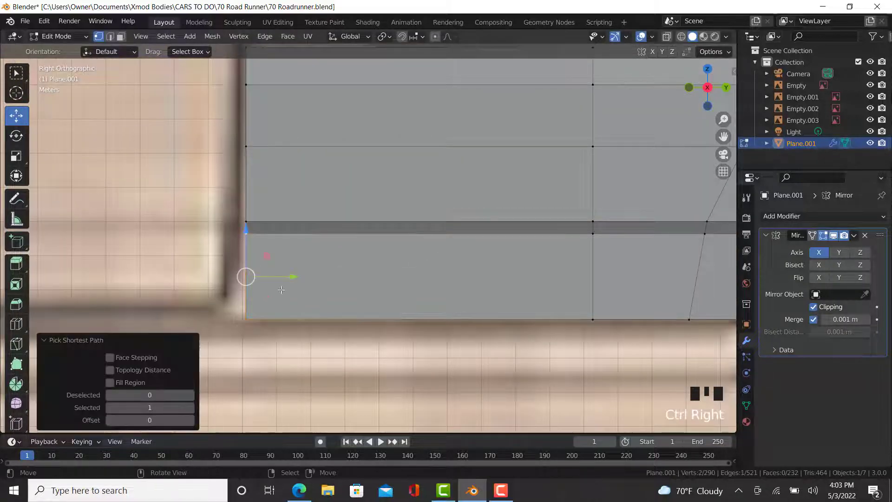
{"action": "left_click_drag", "start_coordinate": [290, 277], "coordinate": [288, 266]}
{"action": "right_click", "coordinate": [254, 220], "text": "ctrl"}
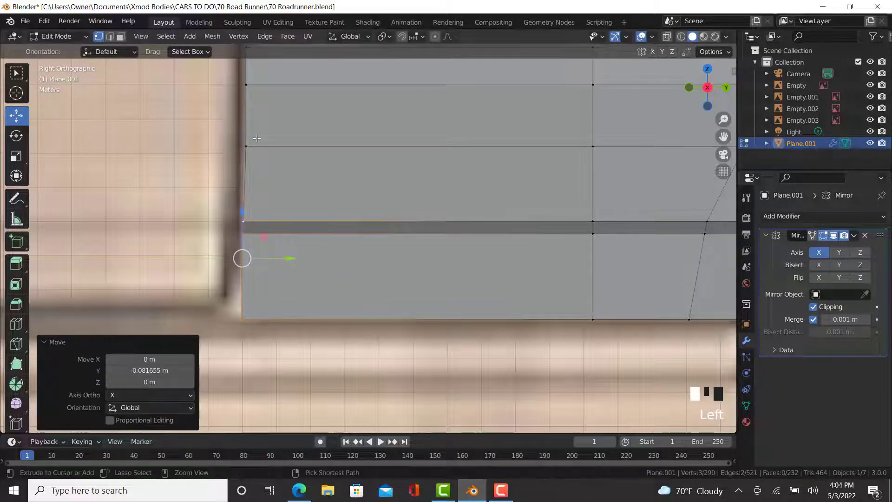
{"action": "right_click", "coordinate": [250, 147], "text": "ctrl"}
{"action": "middle_click_drag", "start_coordinate": [252, 151], "coordinate": [305, 240], "text": "shift"}
{"action": "left_click_drag", "start_coordinate": [344, 317], "coordinate": [343, 316]}
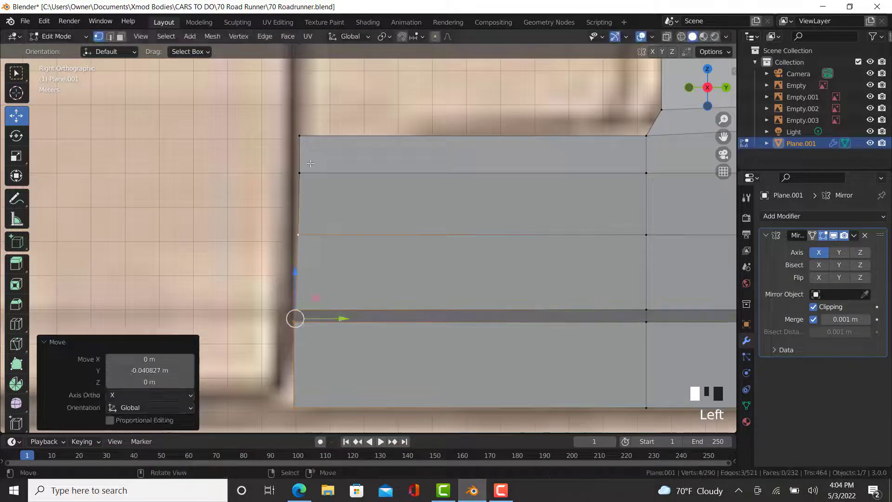
Move the whole front edge about 0.16 m forward along Y to the door line, and nudge its bottom corner vertex along Y
{"action": "right_click", "coordinate": [299, 136], "text": "ctrl"}
{"action": "left_click_drag", "start_coordinate": [343, 261], "coordinate": [332, 263]}
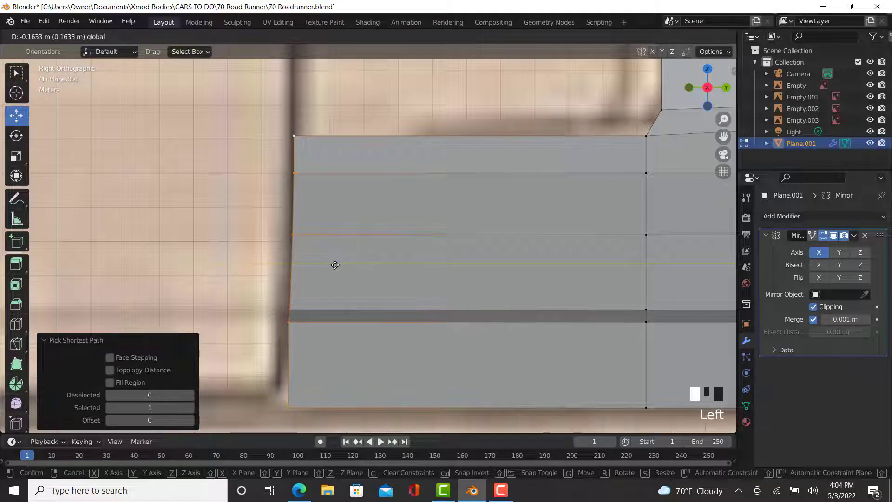
{"action": "left_click", "coordinate": [289, 407]}
{"action": "left_click_drag", "start_coordinate": [331, 412], "coordinate": [331, 413]}
Move all six front edge vertices of the lower panel about 0.294 m inward along X in top view
{"action": "right_click", "coordinate": [306, 137], "text": "ctrl"}
{"action": "key", "text": "KP_7"}
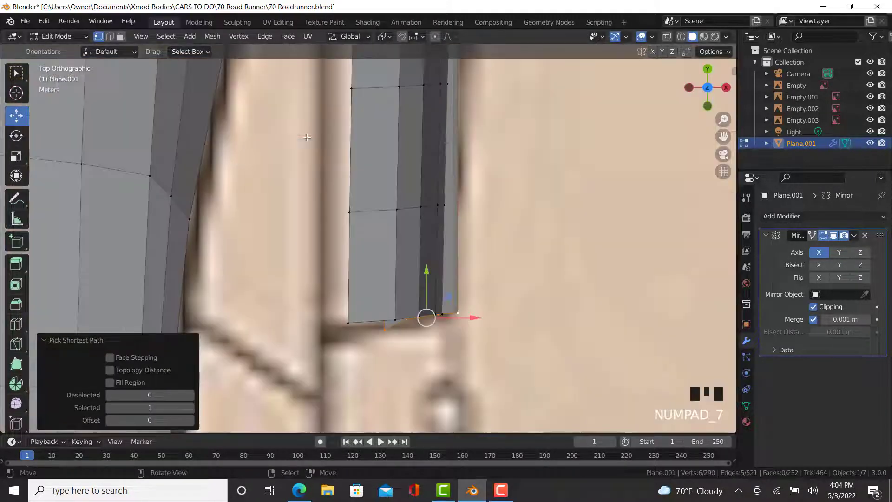
{"action": "scroll", "coordinate": [409, 294], "scroll_direction": "down", "scroll_amount": 2}
{"action": "left_click_drag", "start_coordinate": [447, 294], "coordinate": [449, 294]}
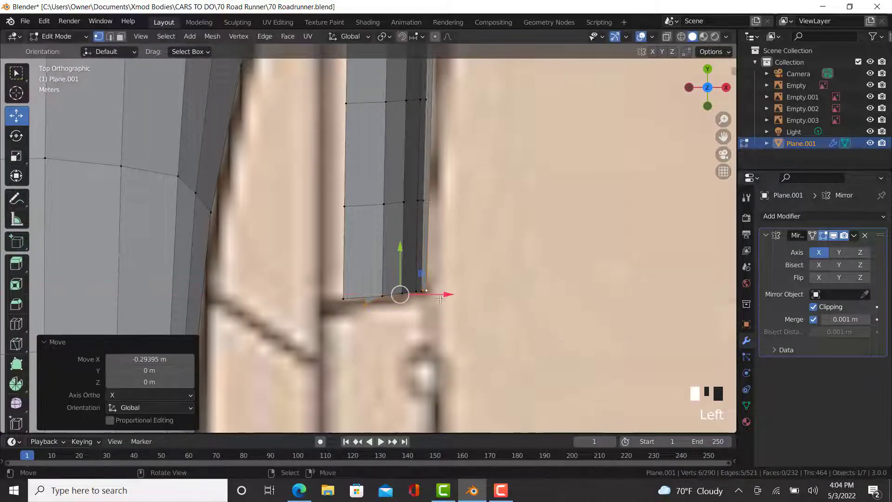
Add one vertical loop cut across the lower panel's front section, slid forward in line with the vertex column above the scoop
{"action": "middle_click_drag", "start_coordinate": [448, 294], "coordinate": [398, 281]}
{"action": "key", "text": "Tab"}
{"action": "scroll", "coordinate": [424, 215], "scroll_direction": "down", "scroll_amount": 2}
{"action": "key", "text": "KP_3"}
{"action": "key", "text": "Tab"}
{"action": "scroll", "coordinate": [426, 213], "scroll_direction": "up", "scroll_amount": 4}
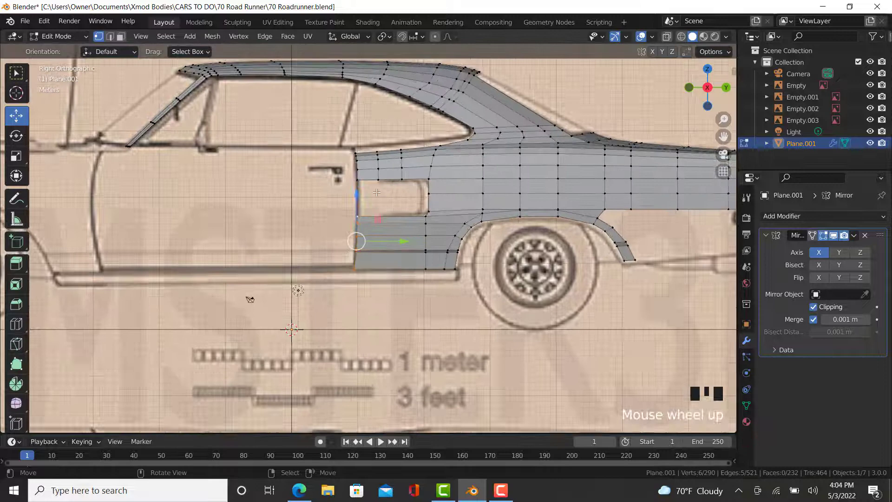
{"action": "left_click", "coordinate": [16, 324]}
{"action": "left_click", "coordinate": [429, 277]}
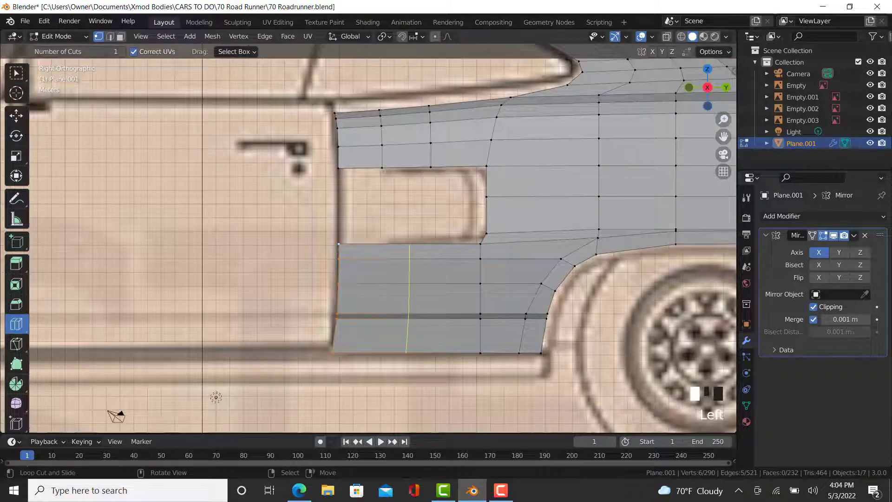
{"action": "left_click_drag", "start_coordinate": [451, 278], "coordinate": [410, 288]}
{"action": "left_click", "coordinate": [16, 115]}
Fill a face between the upper and lower panels in the gap between the door line and the side scoop
{"action": "scroll", "coordinate": [402, 297], "scroll_direction": "up", "scroll_amount": 1}
{"action": "scroll", "coordinate": [403, 297], "scroll_direction": "up", "scroll_amount": 1}
{"action": "right_click", "coordinate": [368, 218]}
{"action": "left_click", "coordinate": [298, 214], "text": "ctrl"}
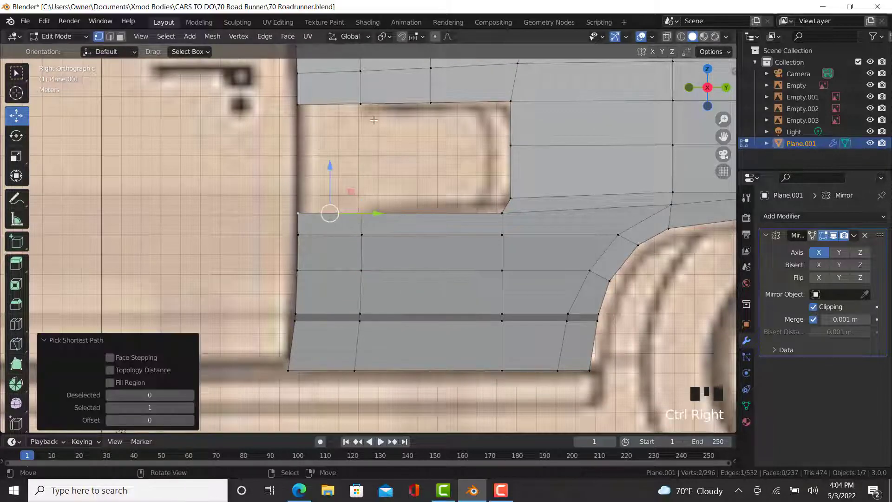
{"action": "key", "text": "b"}
{"action": "left_click_drag", "start_coordinate": [372, 133], "coordinate": [279, 93]}
{"action": "key", "text": "f"}
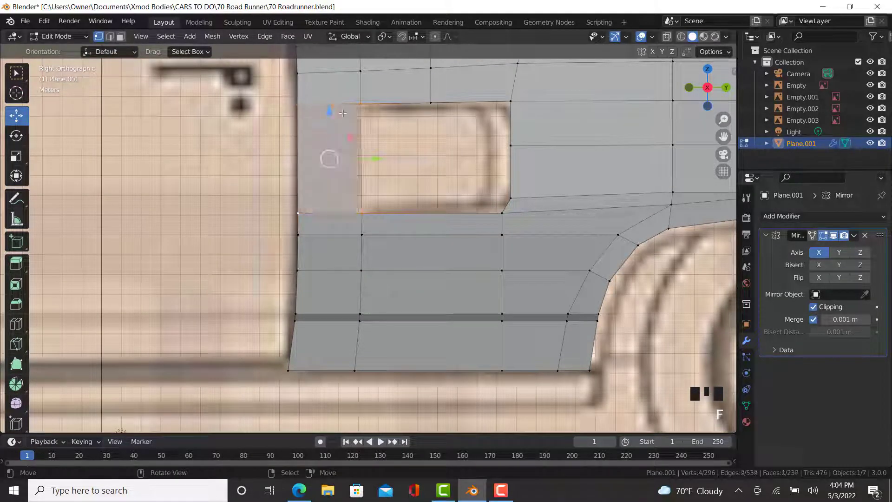
{"action": "right_click", "coordinate": [363, 104]}
{"action": "middle_click_drag", "start_coordinate": [363, 104], "coordinate": [309, 203], "text": "shift"}
{"action": "scroll", "coordinate": [363, 235], "scroll_direction": "up", "scroll_amount": 2}
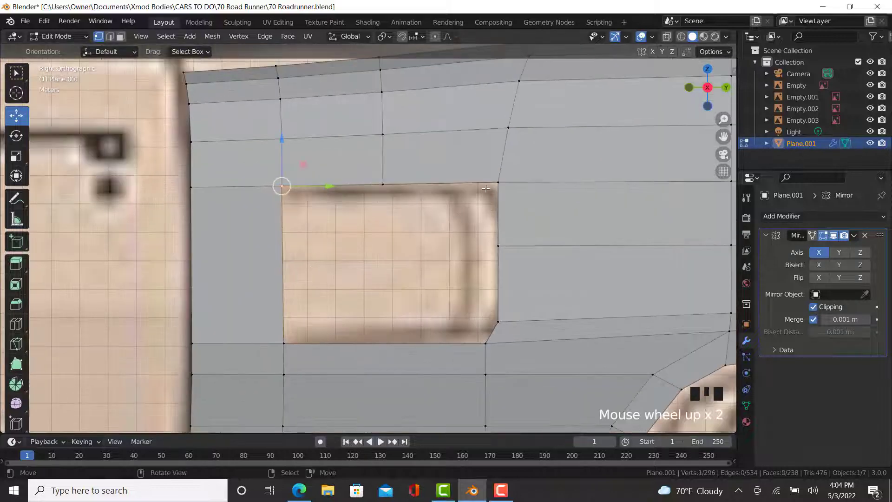
{"action": "right_click", "coordinate": [492, 197]}
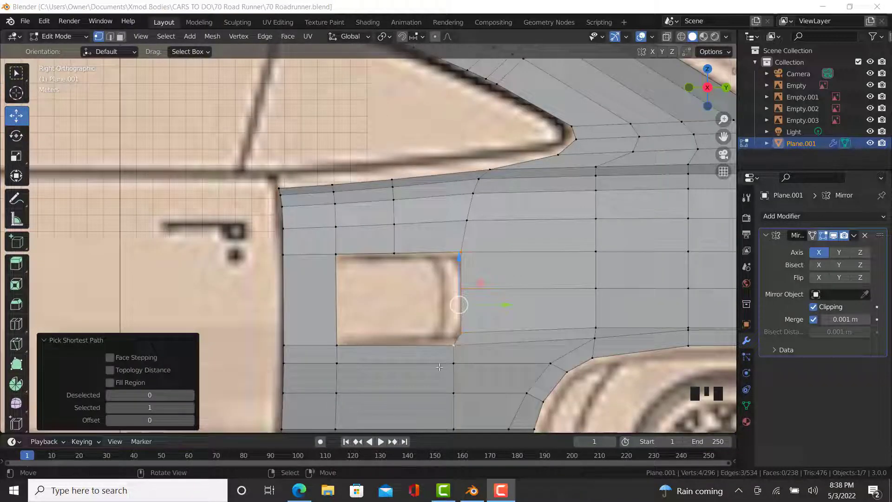
{"action": "scroll", "coordinate": [419, 362], "scroll_direction": "up", "scroll_amount": 3}
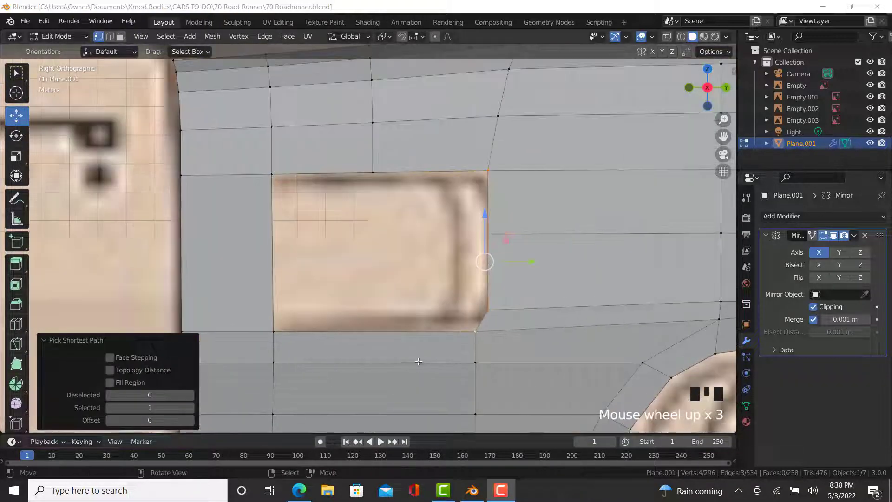
{"action": "scroll", "coordinate": [446, 329], "scroll_direction": "down", "scroll_amount": 3}
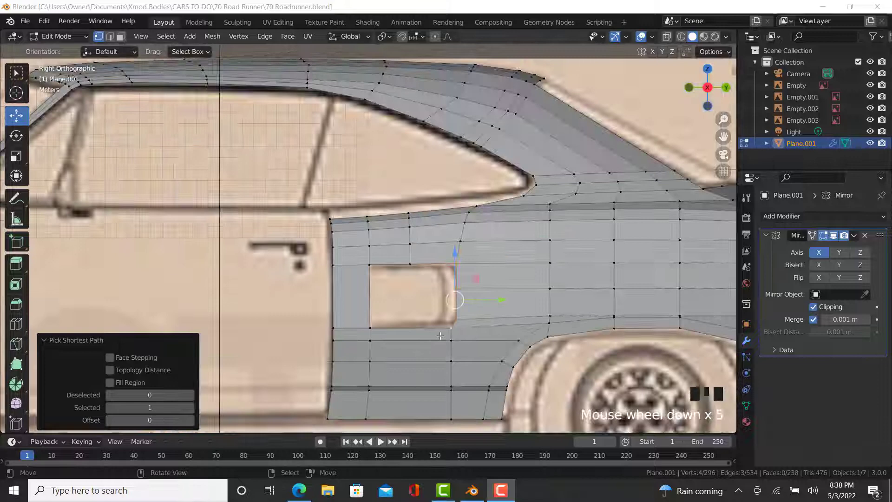
Add one vertical loop cut through the lower panel below the scoop and move it about 0.176 m rearward along Y
{"action": "middle_click_drag", "start_coordinate": [446, 329], "coordinate": [337, 217]}
{"action": "key", "text": "KP_3"}
{"action": "scroll", "coordinate": [412, 288], "scroll_direction": "up", "scroll_amount": 4}
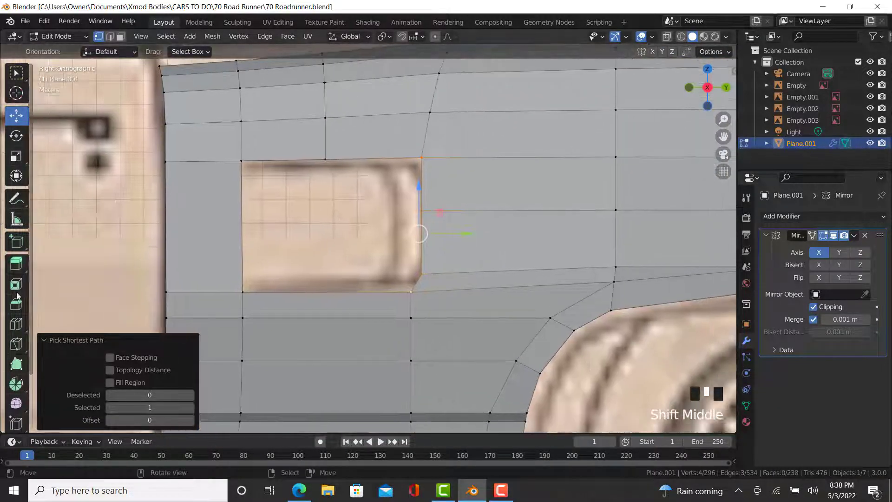
{"action": "left_click", "coordinate": [17, 324]}
{"action": "left_click_drag", "start_coordinate": [317, 293], "coordinate": [318, 294]}
{"action": "left_click", "coordinate": [17, 116]}
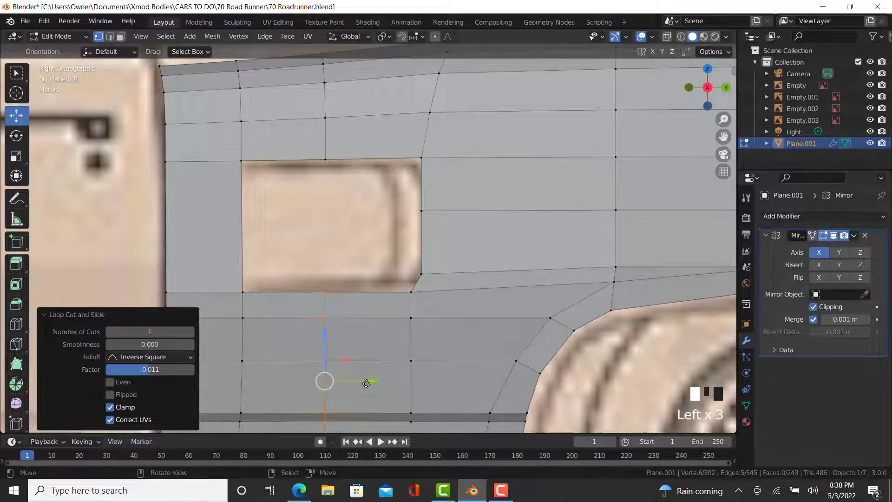
{"action": "left_click_drag", "start_coordinate": [366, 383], "coordinate": [376, 323]}
{"action": "key", "text": "KP_3"}
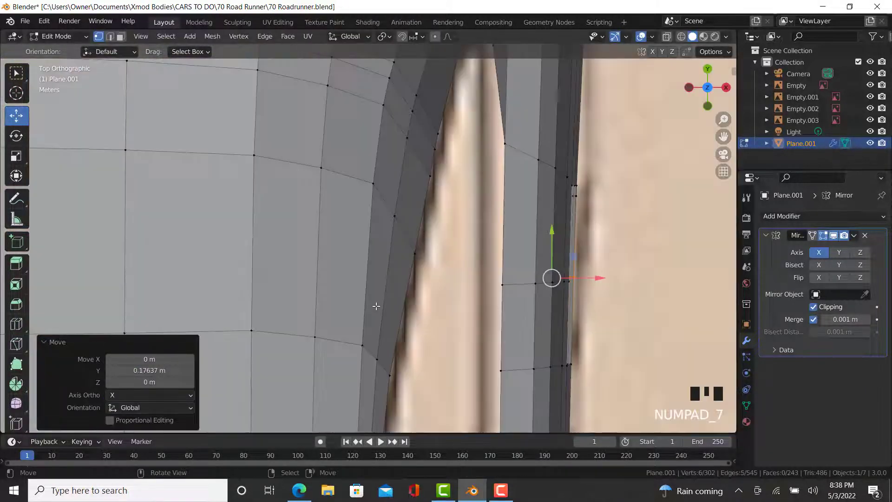
{"action": "scroll", "coordinate": [530, 283], "scroll_direction": "down", "scroll_amount": 2}
{"action": "key", "text": "KP_3"}
{"action": "scroll", "coordinate": [401, 304], "scroll_direction": "up", "scroll_amount": 4}
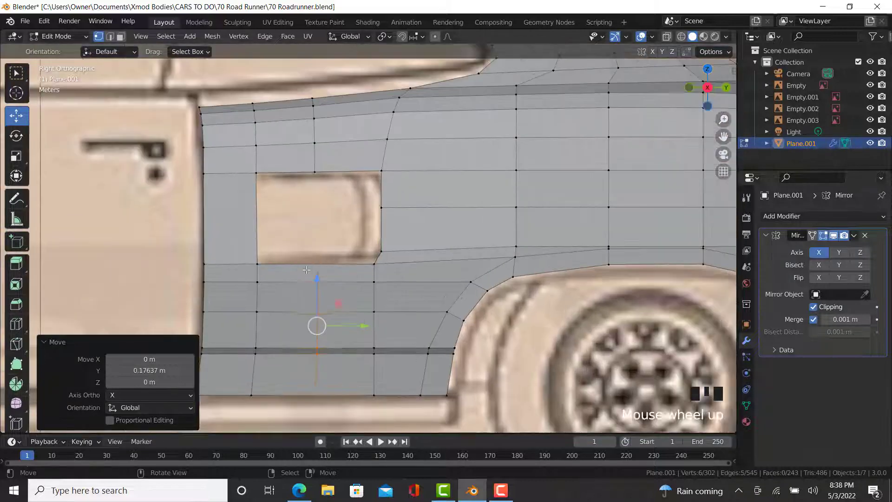
Examine the side scoop's shape in the browser's Road Runner reference photo and return to Blender
{"action": "middle_click_drag", "start_coordinate": [325, 225], "coordinate": [316, 274], "text": "shift"}
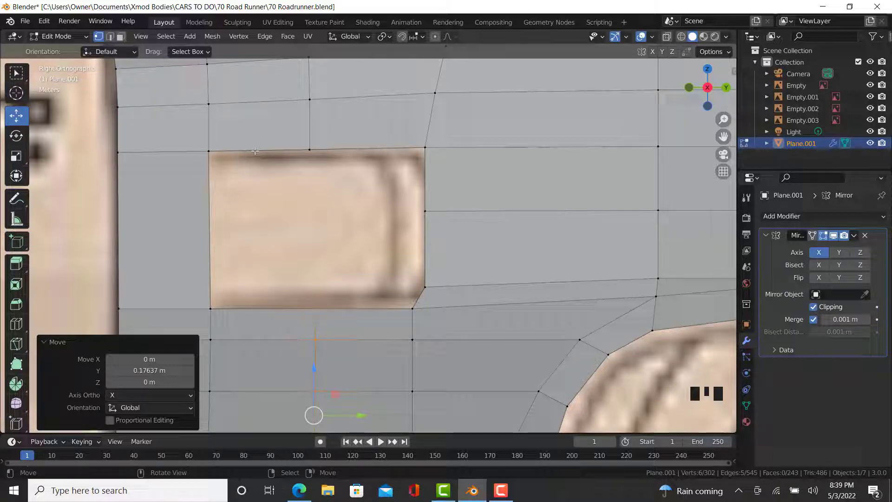
{"action": "left_click", "coordinate": [299, 491]}
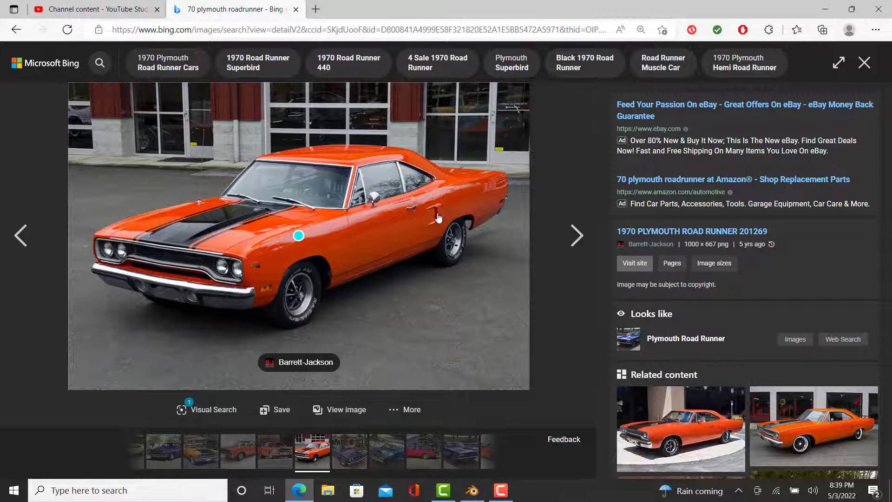
{"action": "left_click", "coordinate": [472, 490]}
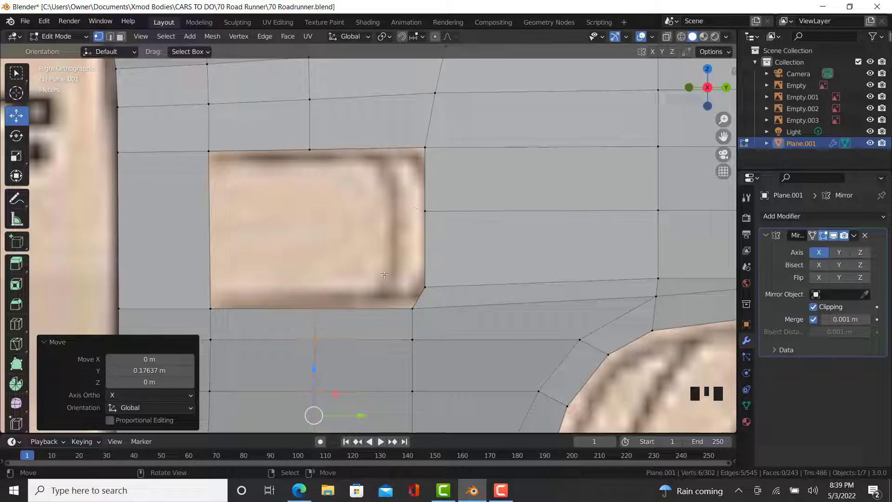
Add one horizontal loop cut behind the scoop, slid toward its upper edge with factor 0.361, and nudge it slightly up along Z
{"action": "middle_click_drag", "start_coordinate": [332, 134], "coordinate": [312, 155], "text": "shift"}
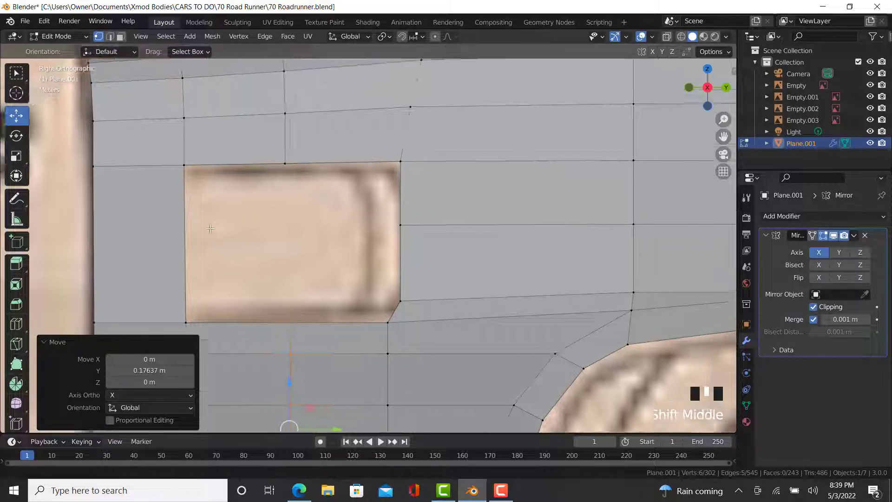
{"action": "scroll", "coordinate": [312, 155], "scroll_direction": "down", "scroll_amount": 5}
{"action": "scroll", "coordinate": [312, 155], "scroll_direction": "up", "scroll_amount": 5}
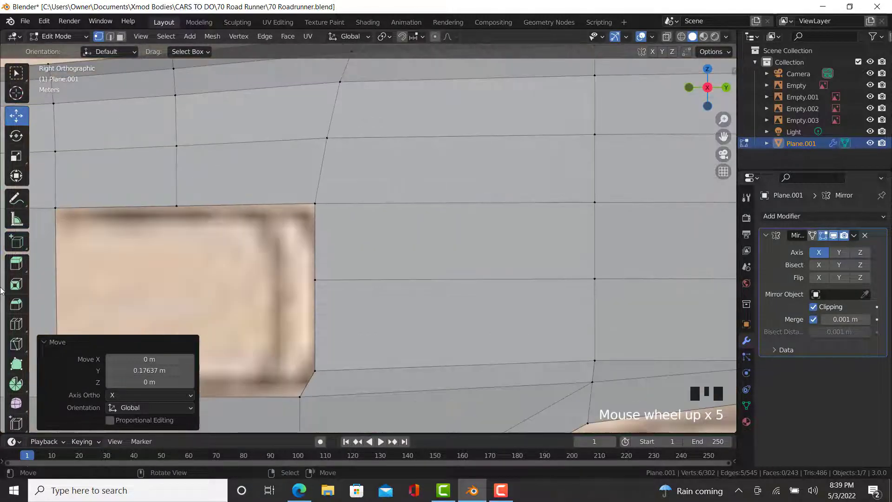
{"action": "left_click", "coordinate": [16, 324]}
{"action": "left_click", "coordinate": [323, 241]}
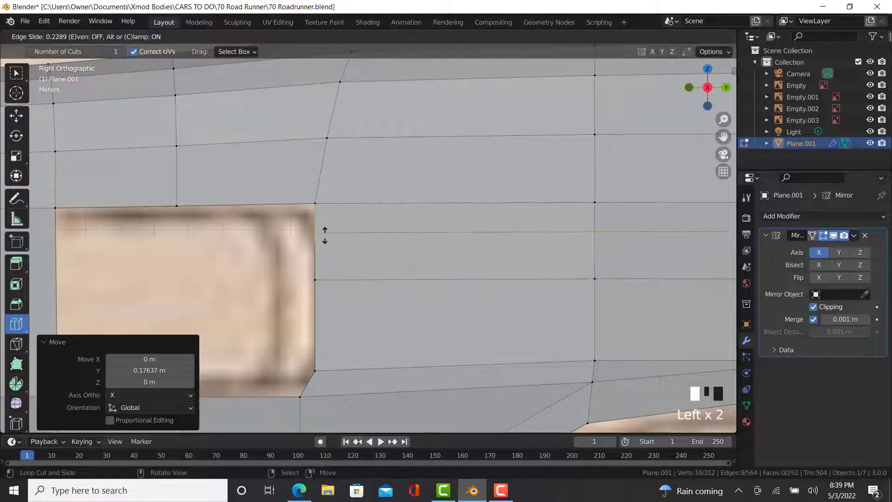
{"action": "left_click", "coordinate": [329, 225]}
{"action": "left_click", "coordinate": [16, 116]}
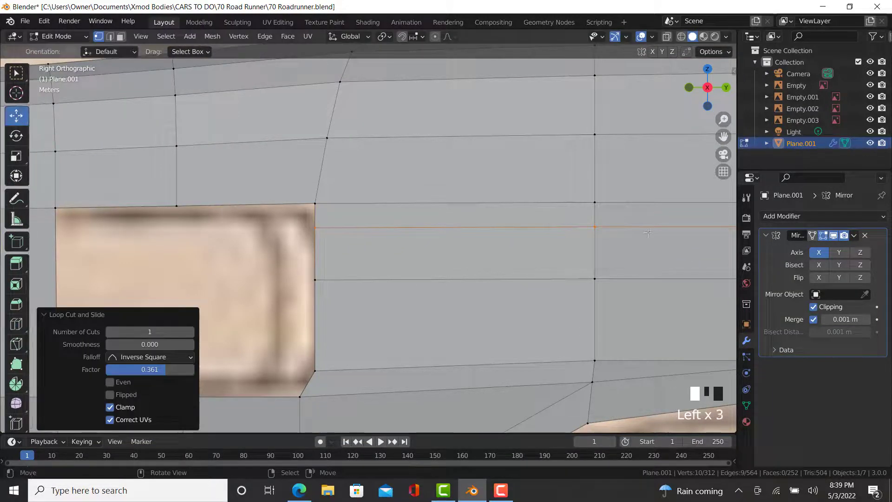
{"action": "key", "text": "KP_1"}
{"action": "key", "text": "KP_9"}
{"action": "scroll", "coordinate": [428, 278], "scroll_direction": "down", "scroll_amount": 4}
{"action": "scroll", "coordinate": [288, 241], "scroll_direction": "up", "scroll_amount": 5}
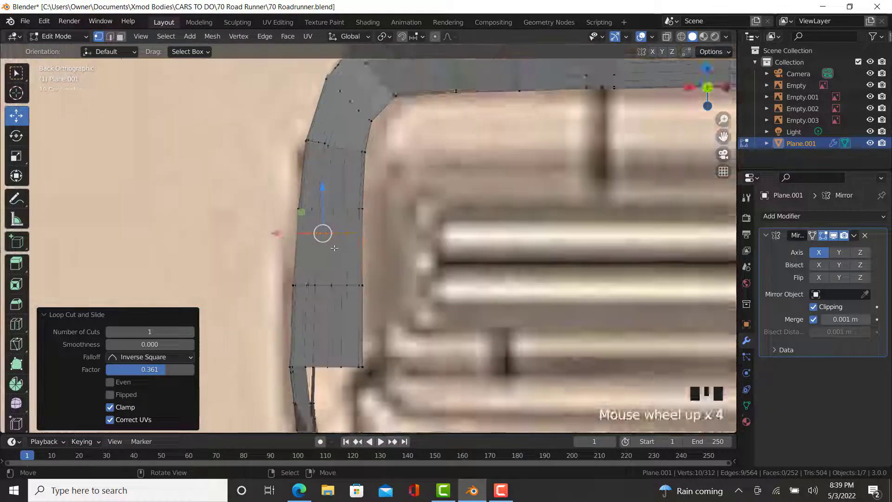
{"action": "left_click_drag", "start_coordinate": [315, 183], "coordinate": [320, 176]}
{"action": "key", "text": "KP_3"}
Slide the scoop opening's upper rear corner vertex slightly forward along its edge by a factor of about 0.096 to chamfer the corner
{"action": "right_click", "coordinate": [317, 197]}
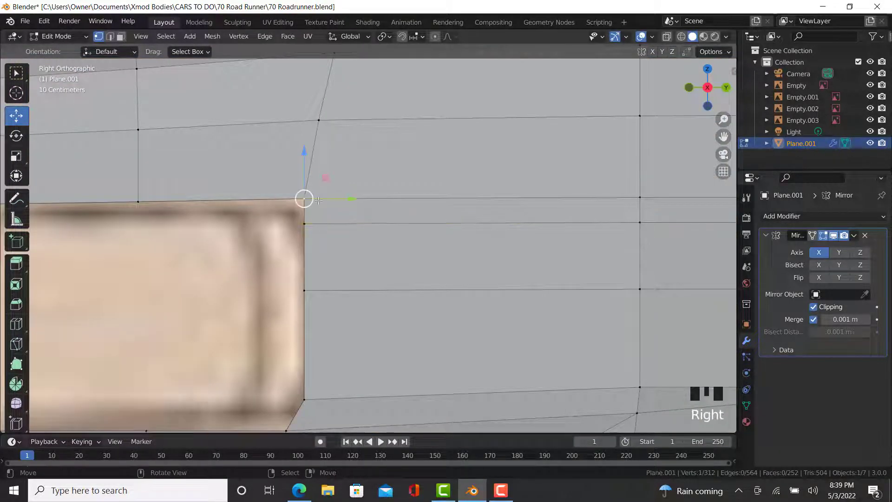
{"action": "key", "text": "g"}
{"action": "key", "text": "g"}
{"action": "left_click", "coordinate": [365, 222]}
{"action": "scroll", "coordinate": [296, 265], "scroll_direction": "down", "scroll_amount": 3}
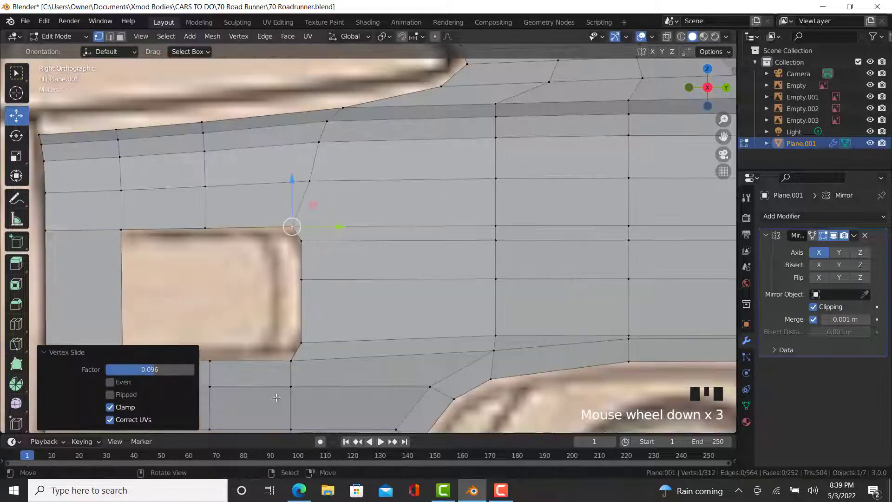
{"action": "middle_click_drag", "start_coordinate": [333, 320], "coordinate": [407, 276], "text": "shift"}
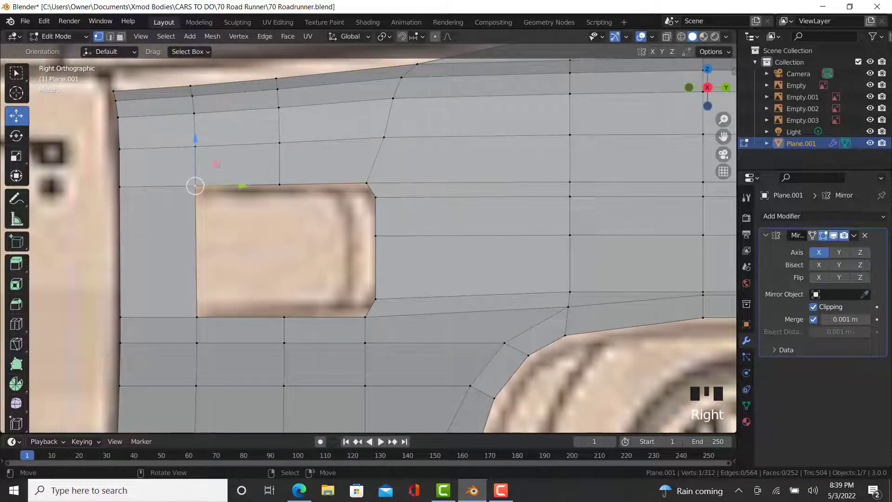
Add two horizontal loop cuts across the strip between door line and scoop, slid by about 0.87 toward its upper and lower edges
{"action": "left_click", "coordinate": [299, 491]}
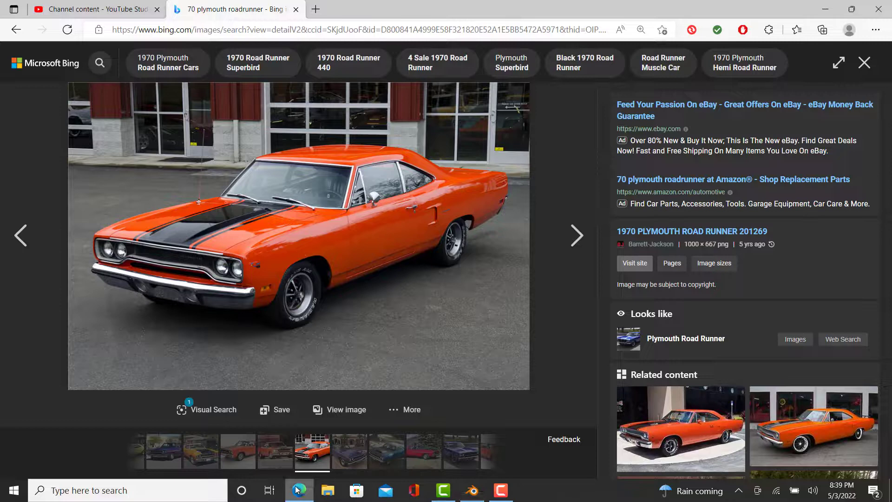
{"action": "left_click", "coordinate": [296, 491]}
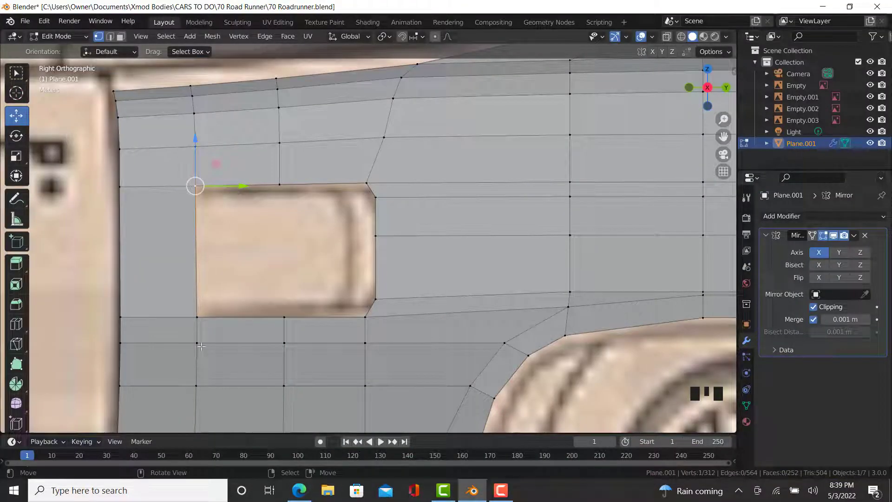
{"action": "right_click", "coordinate": [195, 317], "text": "ctrl"}
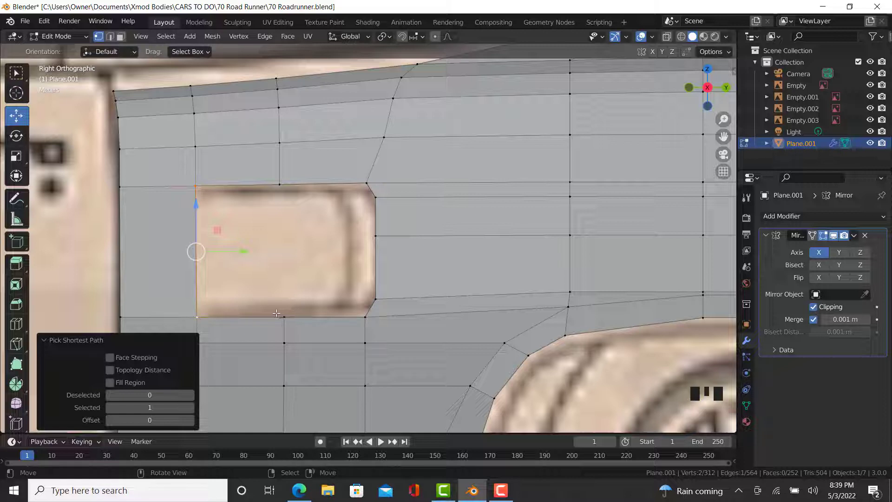
{"action": "left_click", "coordinate": [16, 326]}
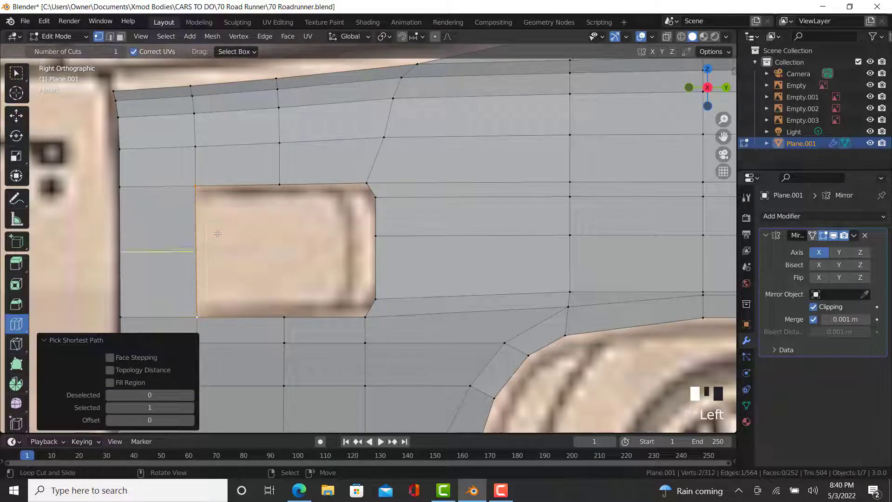
{"action": "left_click_drag", "start_coordinate": [196, 251], "coordinate": [197, 181]}
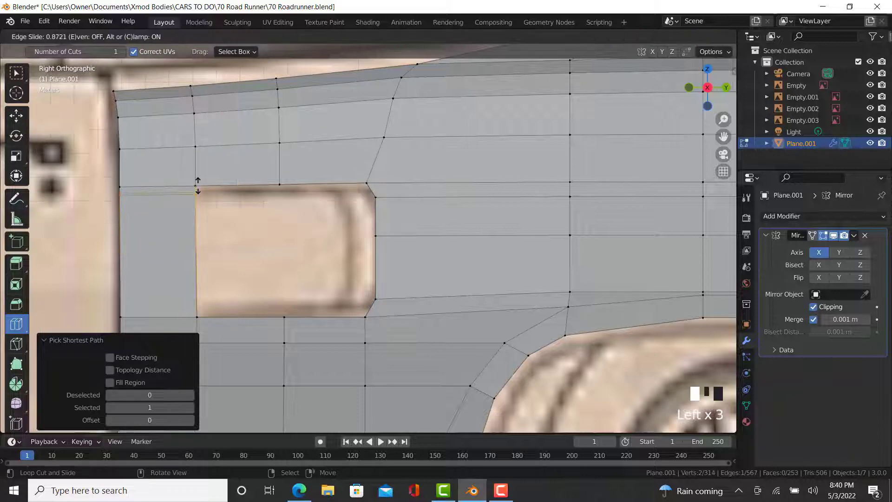
{"action": "left_click", "coordinate": [198, 186]}
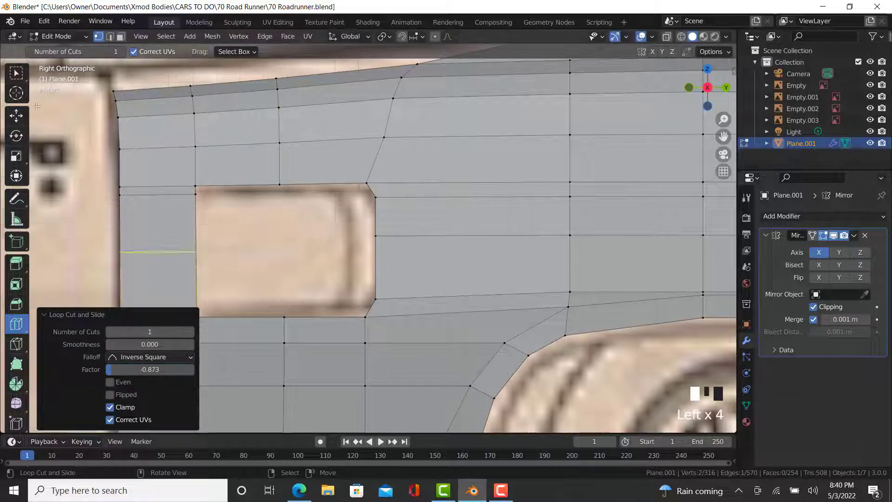
{"action": "left_click", "coordinate": [16, 115]}
{"action": "middle_click_drag", "start_coordinate": [306, 316], "coordinate": [278, 241]}
{"action": "key", "text": "KP_3"}
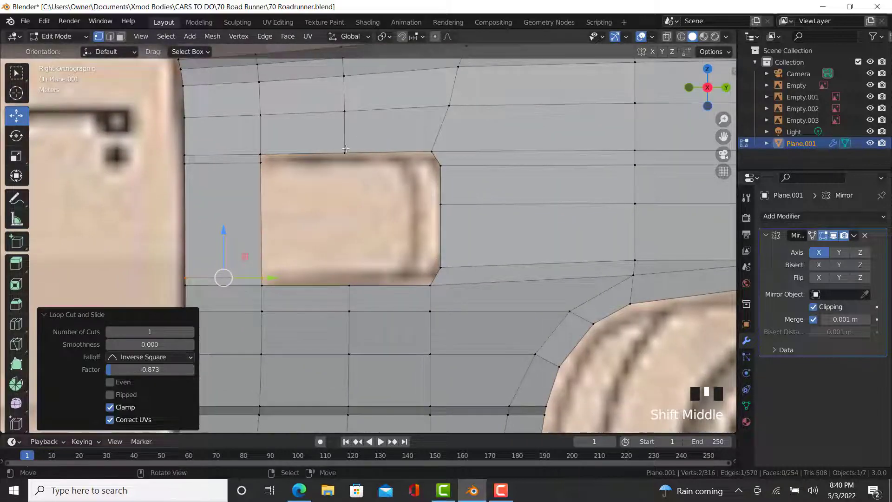
Extrude the scoop opening's rim from its upper middle vertex around the rear to the lower middle vertex, scaling the new edge to 0.931
{"action": "right_click", "coordinate": [345, 152]}
{"action": "right_click", "coordinate": [432, 152], "text": "ctrl"}
{"action": "right_click", "coordinate": [347, 274], "text": "ctrl"}
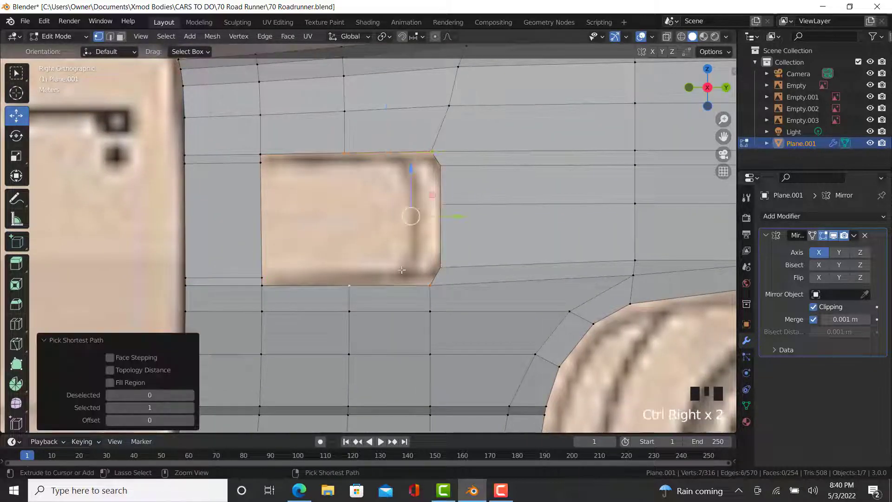
{"action": "key", "text": "s"}
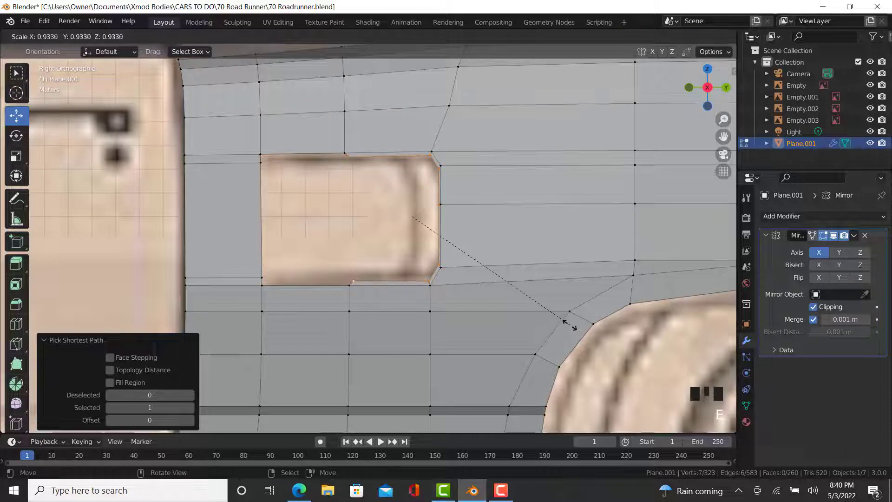
{"action": "left_click", "coordinate": [568, 319]}
Move the extruded scoop rim about 0.588 m forward along Y and scale it uniformly to 0.889
{"action": "key", "text": "g"}
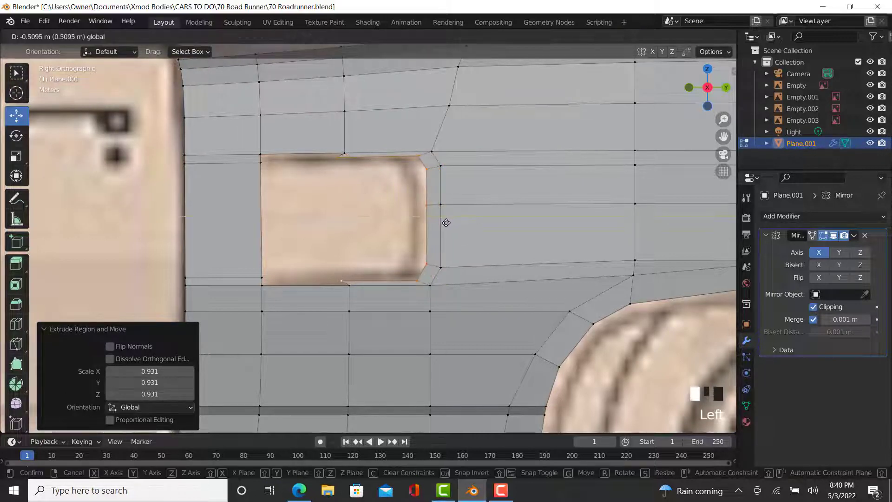
{"action": "left_click", "coordinate": [444, 222]}
{"action": "key", "text": "s"}
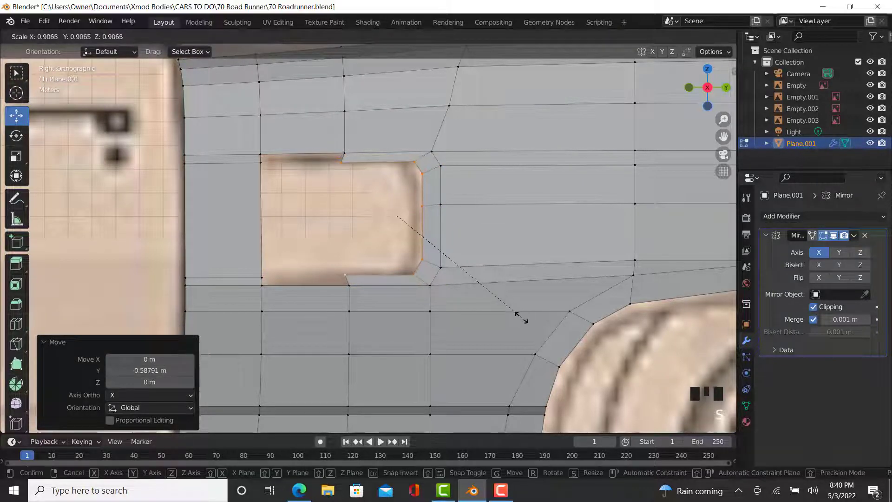
{"action": "left_click", "coordinate": [519, 317]}
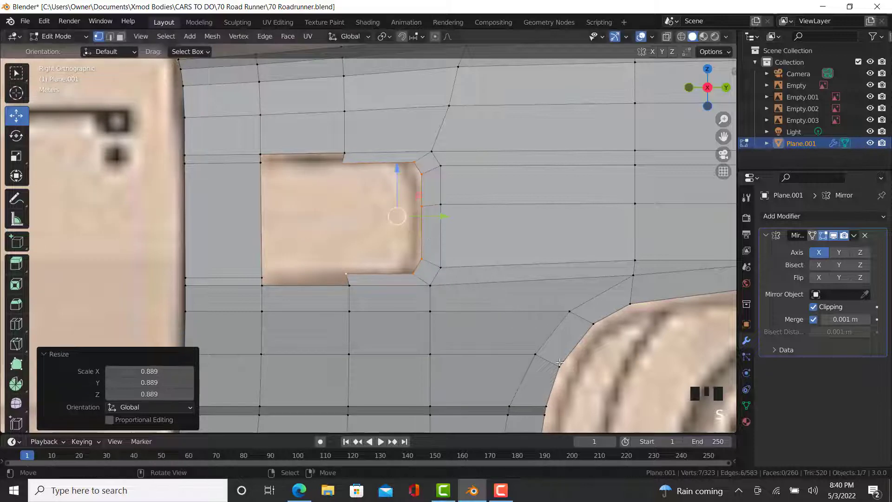
Check the scoop in the browser's reference photo, then in Blender scale the extruded rim narrower along Y and move it about 1.274 m forward
{"action": "left_click", "coordinate": [302, 490]}
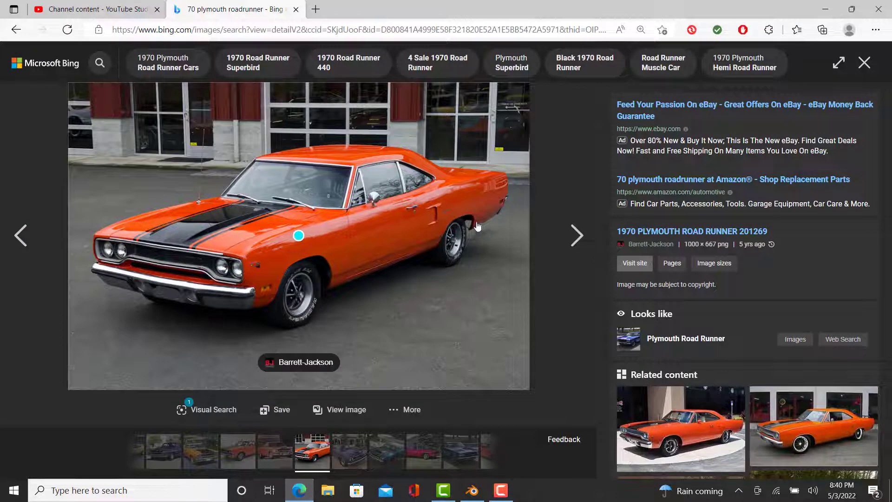
{"action": "left_click", "coordinate": [472, 490]}
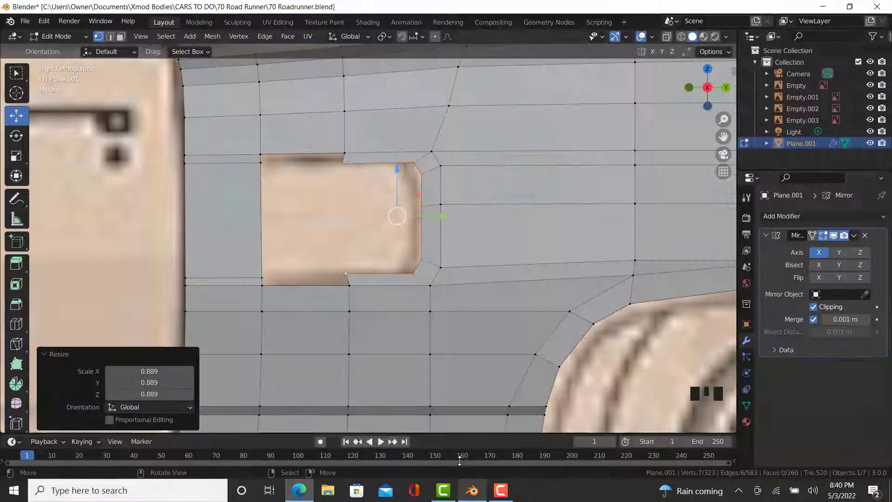
{"action": "key", "text": "s"}
{"action": "key", "text": "y"}
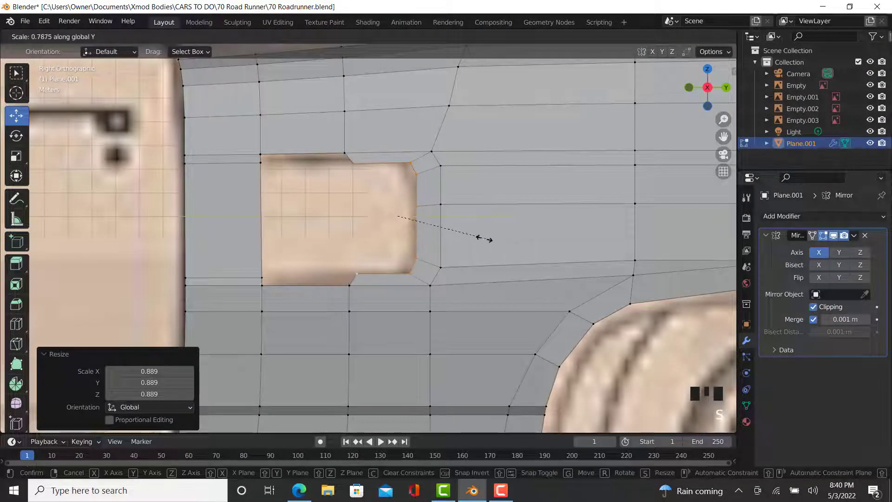
{"action": "left_click", "coordinate": [438, 225]}
{"action": "left_click_drag", "start_coordinate": [448, 216], "coordinate": [421, 222]}
{"action": "middle_click_drag", "start_coordinate": [510, 279], "coordinate": [509, 279]}
{"action": "key", "text": "KP_7"}
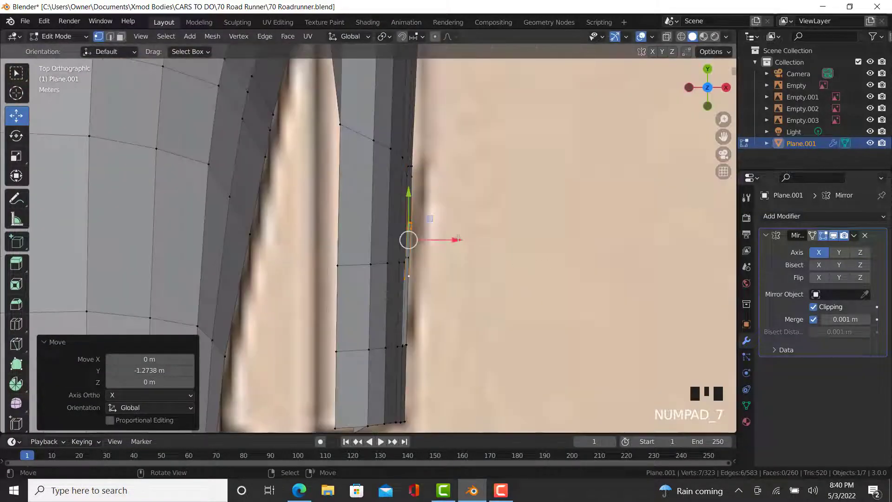
Rotate the extruded scoop rim slightly in top view and move it about 0.039 m outward along X
{"action": "left_click_drag", "start_coordinate": [458, 238], "coordinate": [464, 246]}
{"action": "key", "text": "r"}
{"action": "left_click", "coordinate": [541, 283]}
{"action": "middle_click_drag", "start_coordinate": [464, 247], "coordinate": [370, 253]}
{"action": "scroll", "coordinate": [265, 223], "scroll_direction": "up", "scroll_amount": 2}
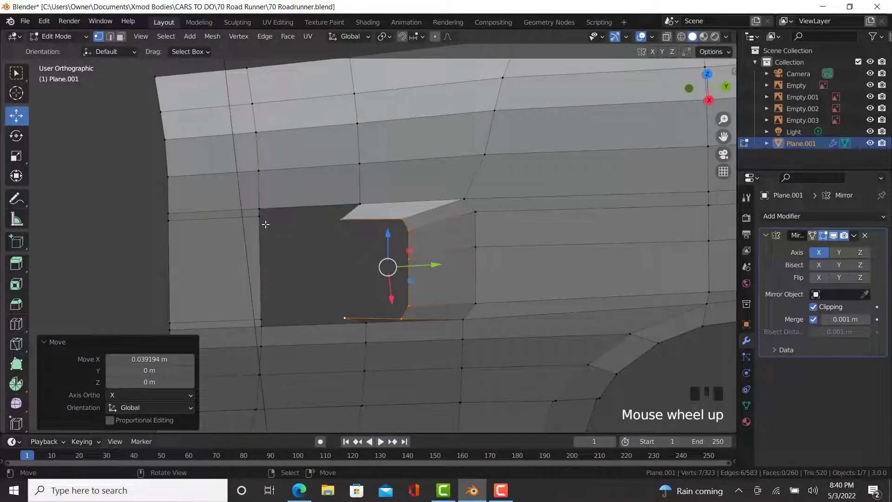
Fill the gaps between the extruded rim and the front upper and lower edges of the scoop opening with faces
{"action": "right_click", "coordinate": [333, 219], "text": "ctrl"}
{"action": "key", "text": "f"}
{"action": "right_click", "coordinate": [262, 318]}
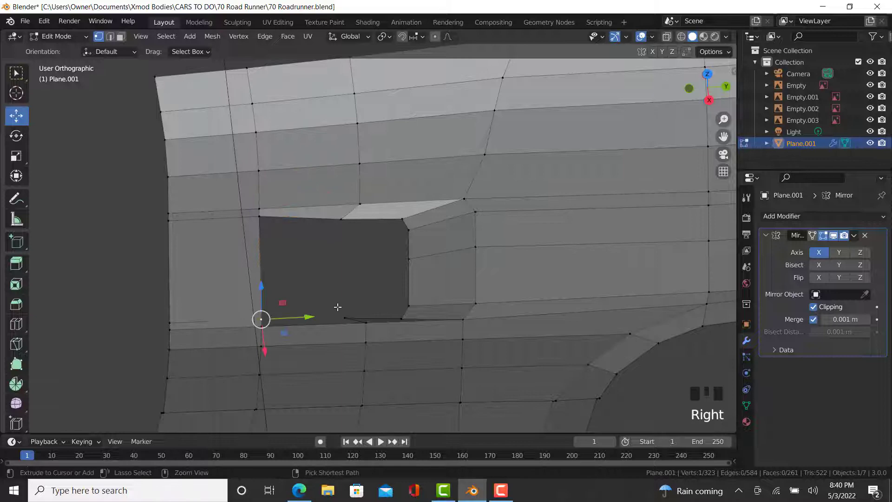
{"action": "right_click", "coordinate": [345, 318], "text": "ctrl"}
{"action": "key", "text": "f"}
{"action": "right_click", "coordinate": [344, 317]}
{"action": "key", "text": "Tab"}
{"action": "middle_click_drag", "start_coordinate": [423, 333], "coordinate": [341, 231]}
Lower the rim's lower middle vertex about 0.113 m along Z and raise its upper middle vertex slightly
{"action": "key", "text": "Tab"}
{"action": "key", "text": "KP_3"}
{"action": "scroll", "coordinate": [305, 227], "scroll_direction": "up", "scroll_amount": 2}
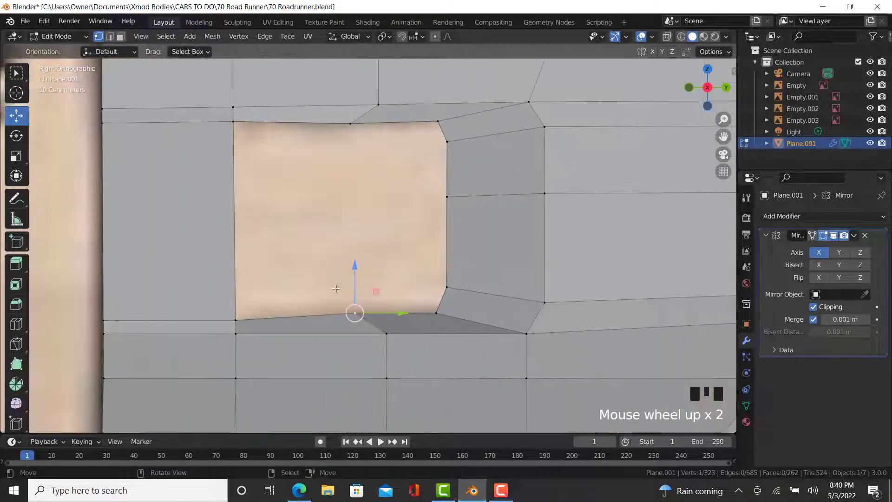
{"action": "left_click_drag", "start_coordinate": [358, 260], "coordinate": [356, 266]}
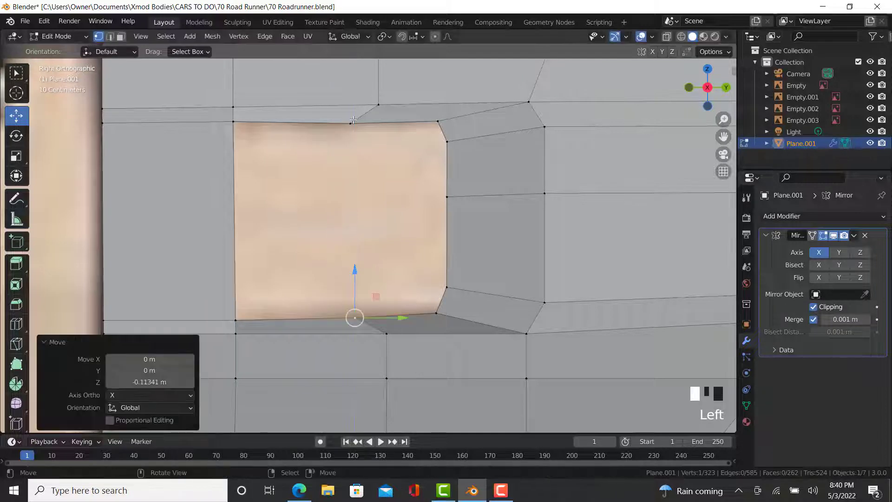
{"action": "left_click", "coordinate": [349, 126]}
{"action": "left_click_drag", "start_coordinate": [352, 87], "coordinate": [356, 84]}
Move the two vertices at the rim's upper rear corner slightly down along Z
{"action": "right_click", "coordinate": [438, 122]}
{"action": "right_click", "coordinate": [447, 141], "text": "ctrl"}
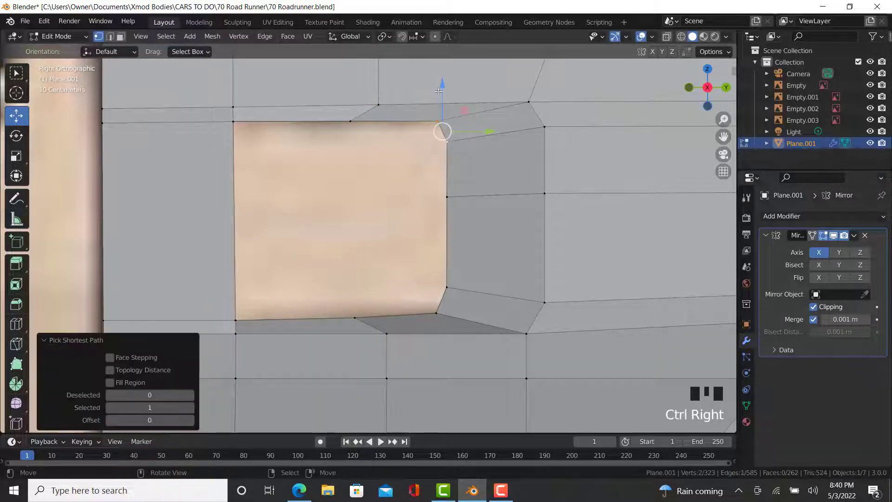
{"action": "left_click_drag", "start_coordinate": [445, 90], "coordinate": [446, 97]}
Edge-slide the horizontal edge across the middle of the scoop's rear face downward to centre it
{"action": "right_click", "coordinate": [445, 193]}
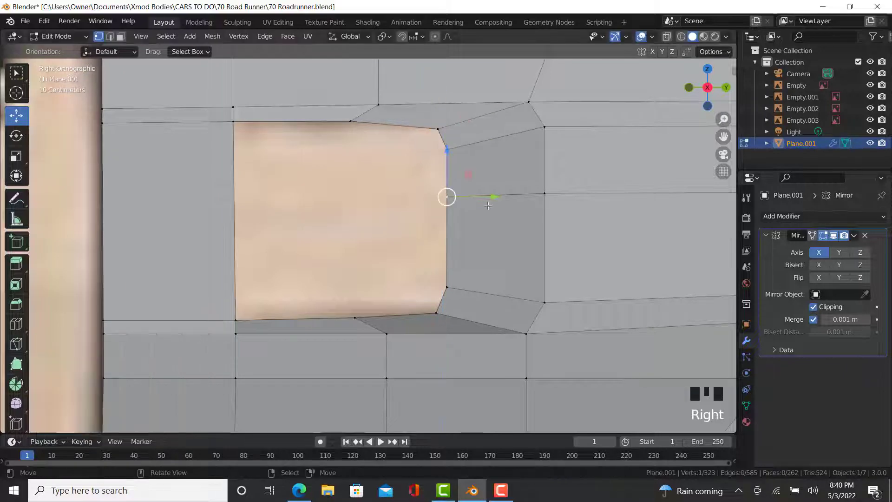
{"action": "scroll", "coordinate": [443, 192], "scroll_direction": "down", "scroll_amount": 1}
{"action": "right_click", "coordinate": [524, 196], "text": "ctrl"}
{"action": "key", "text": "g"}
{"action": "key", "text": "g"}
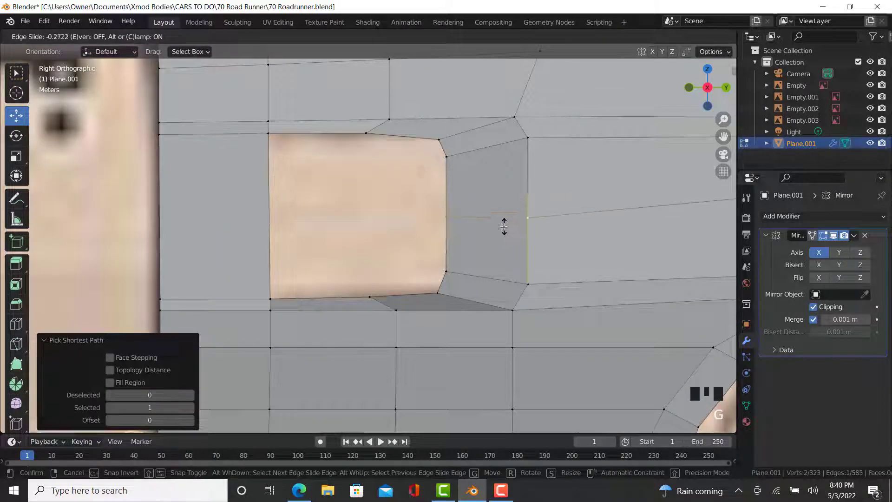
{"action": "left_click", "coordinate": [503, 229]}
Move the extruded rim, from upper to lower middle vertex, about 0.114 m outward along X and rotate it slightly in top view
{"action": "scroll", "coordinate": [479, 230], "scroll_direction": "down", "scroll_amount": 1}
{"action": "middle_click_drag", "start_coordinate": [479, 229], "coordinate": [275, 145]}
{"action": "scroll", "coordinate": [274, 146], "scroll_direction": "up", "scroll_amount": 2}
{"action": "right_click", "coordinate": [442, 232]}
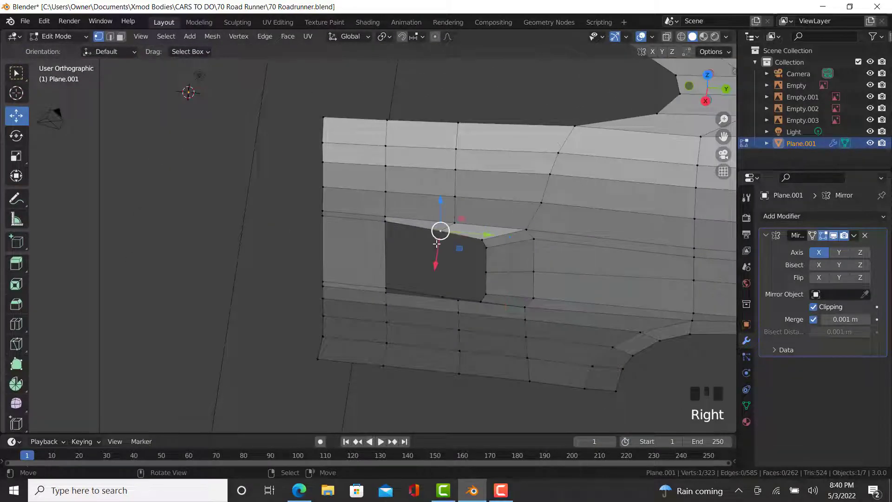
{"action": "middle_click_drag", "start_coordinate": [441, 233], "coordinate": [453, 253]}
{"action": "right_click", "coordinate": [453, 255], "text": "ctrl"}
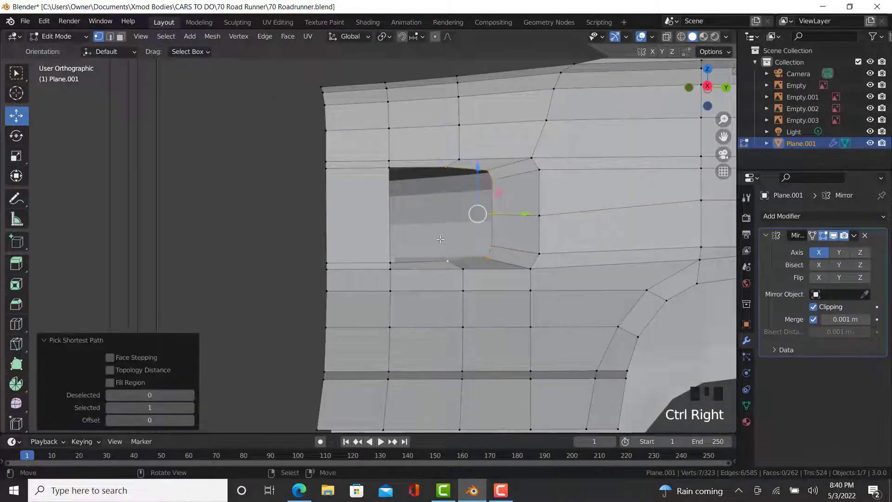
{"action": "key", "text": "KP_7"}
{"action": "scroll", "coordinate": [428, 154], "scroll_direction": "up", "scroll_amount": 2}
{"action": "left_click_drag", "start_coordinate": [457, 139], "coordinate": [470, 135]}
{"action": "key", "text": "r"}
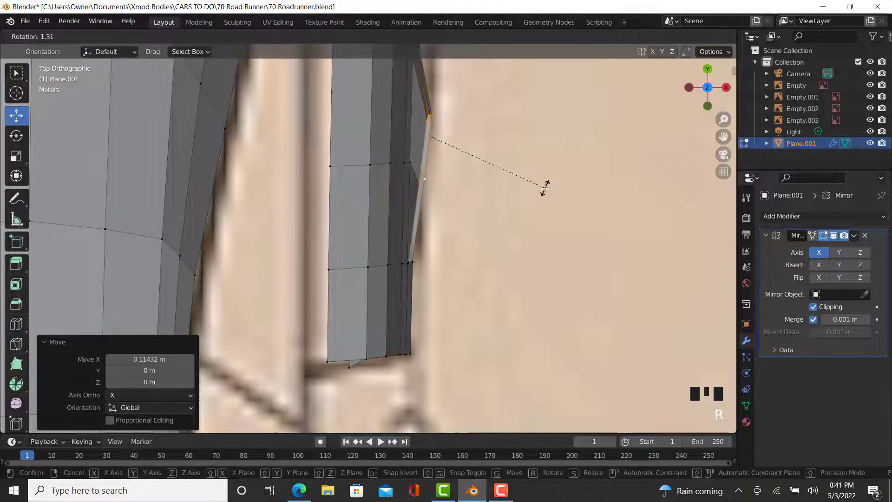
{"action": "left_click", "coordinate": [545, 189]}
Extrude the whole scoop opening border inward, scaled to about 0.9, and move it about 0.122 m forward along Y
{"action": "key", "text": "Tab"}
{"action": "scroll", "coordinate": [526, 263], "scroll_direction": "down", "scroll_amount": 4}
{"action": "middle_click_drag", "start_coordinate": [527, 264], "coordinate": [369, 171]}
{"action": "key", "text": "KP_3"}
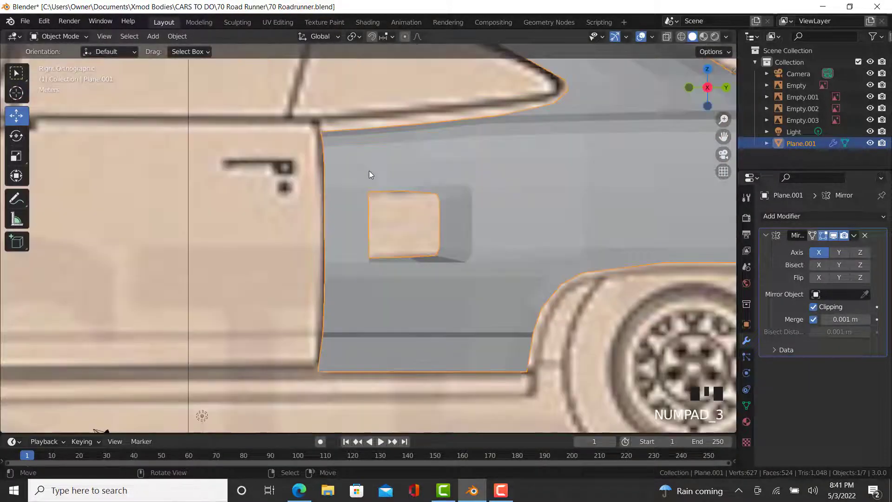
{"action": "key", "text": "Tab"}
{"action": "scroll", "coordinate": [413, 242], "scroll_direction": "up", "scroll_amount": 4}
{"action": "right_click", "coordinate": [322, 277], "text": "ctrl"}
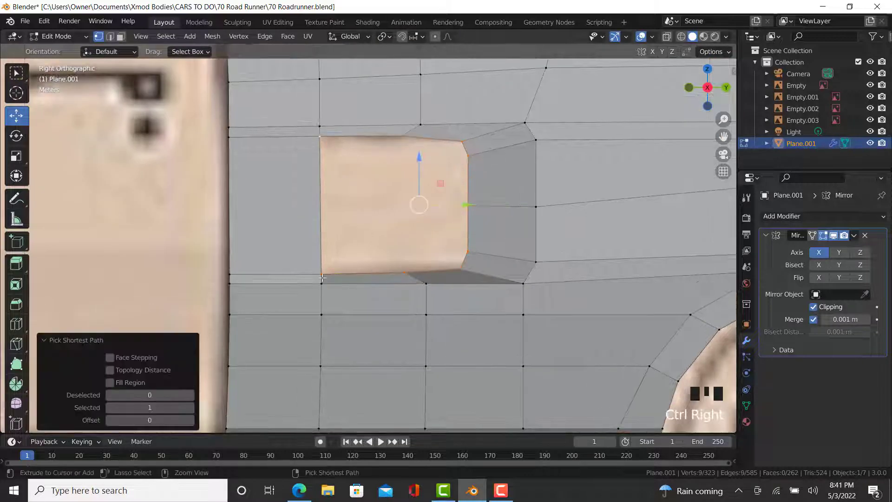
{"action": "scroll", "coordinate": [516, 277], "scroll_direction": "up", "scroll_amount": 1}
{"action": "key", "text": "e"}
{"action": "key", "text": "s"}
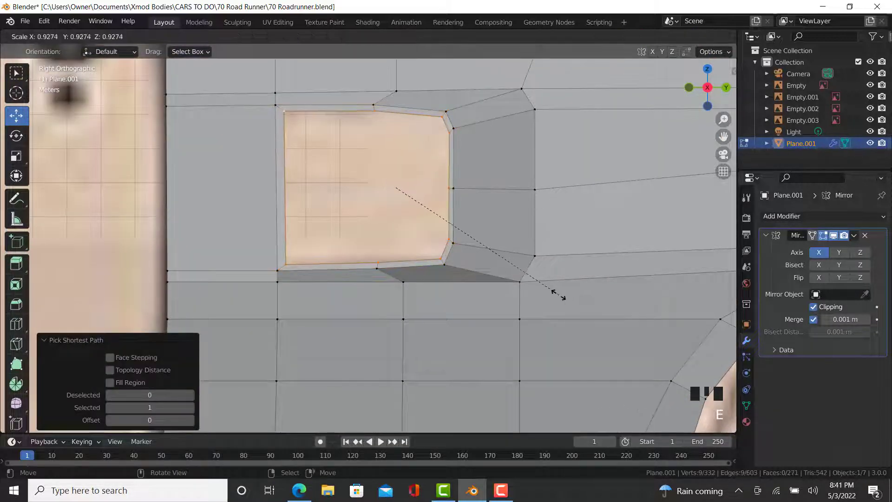
{"action": "left_click", "coordinate": [552, 293]}
{"action": "left_click_drag", "start_coordinate": [442, 187], "coordinate": [439, 188]}
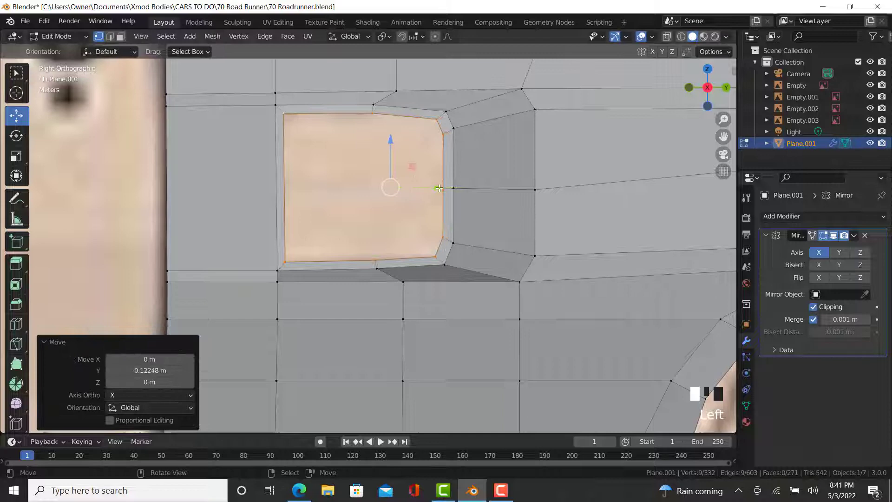
Flatten the new inner border by scaling it to 0 along X and move it about 0.349 m inward along X
{"action": "key", "text": "s"}
{"action": "key", "text": "x"}
{"action": "key", "text": "0"}
{"action": "left_click", "coordinate": [594, 342]}
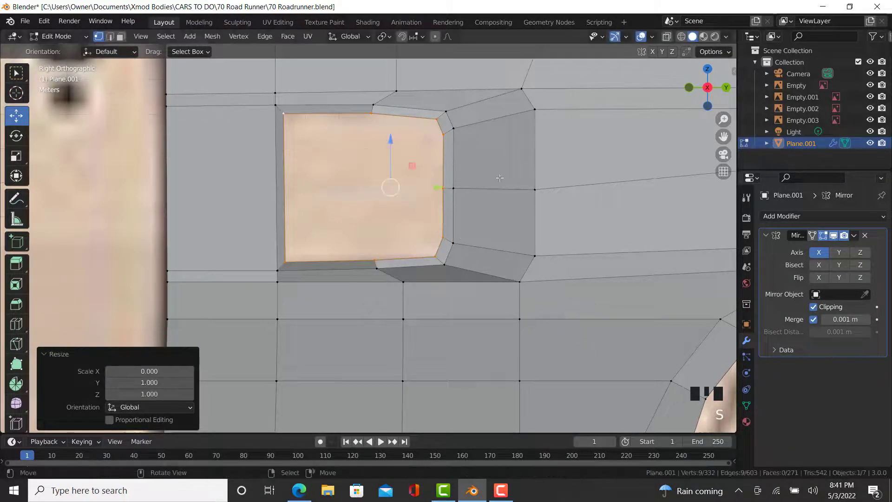
{"action": "middle_click_drag", "start_coordinate": [501, 179], "coordinate": [580, 207]}
{"action": "middle_click_drag", "start_coordinate": [546, 241], "coordinate": [433, 285], "text": "shift"}
{"action": "left_click_drag", "start_coordinate": [538, 260], "coordinate": [528, 262]}
{"action": "key", "text": "KP_1"}
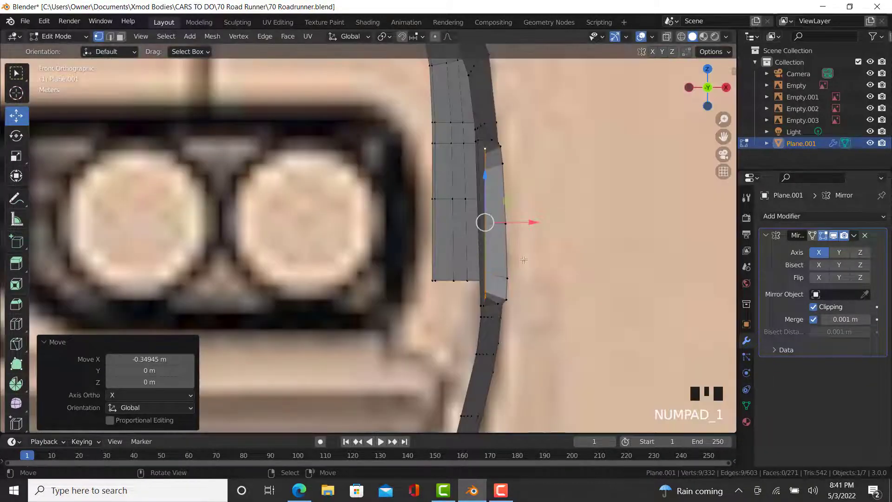
Rotate the inner border by about -1.42° in front view and move it about 0.113 m further inward along X
{"action": "scroll", "coordinate": [585, 226], "scroll_direction": "up", "scroll_amount": 2}
{"action": "key", "text": "r"}
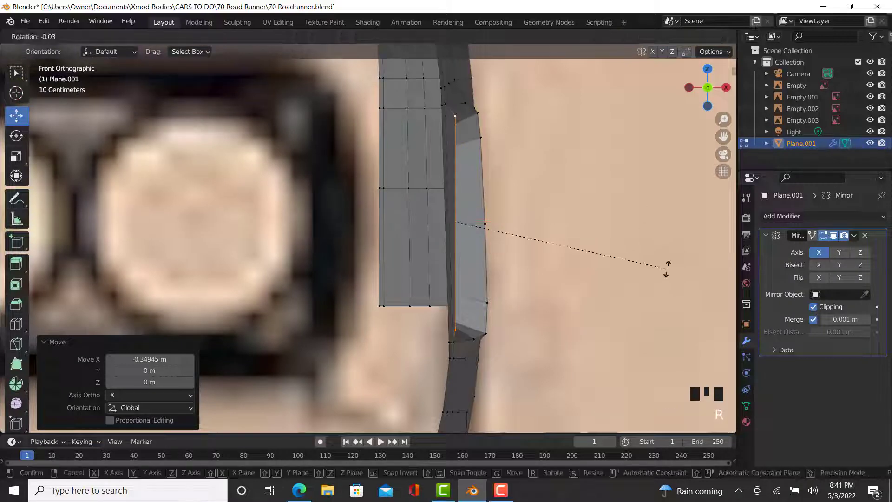
{"action": "left_click", "coordinate": [675, 265]}
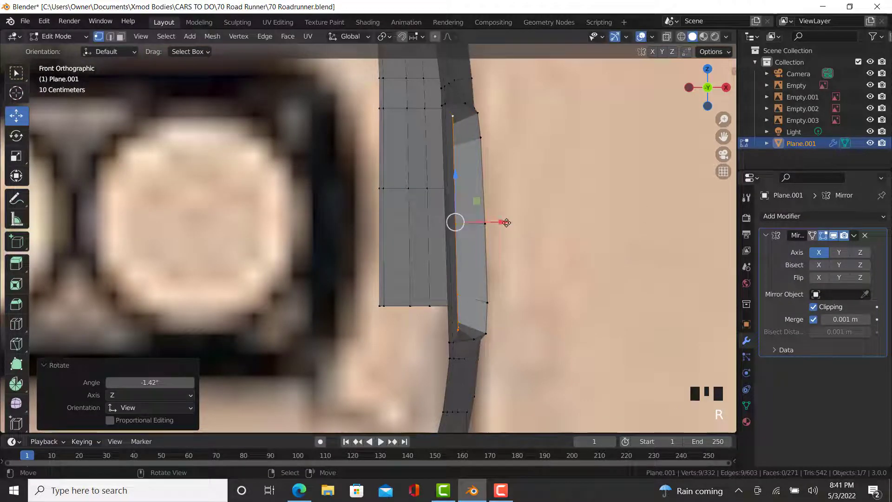
{"action": "left_click_drag", "start_coordinate": [507, 223], "coordinate": [486, 223]}
{"action": "middle_click_drag", "start_coordinate": [486, 223], "coordinate": [447, 279]}
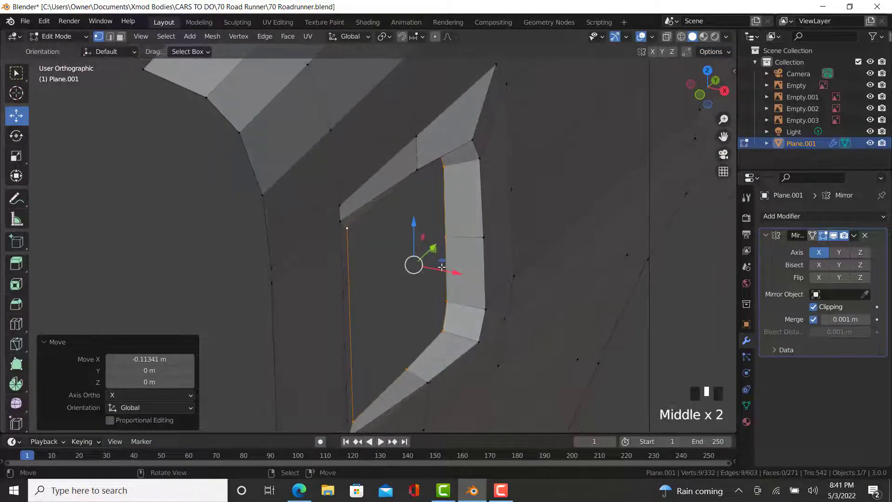
{"action": "left_click_drag", "start_coordinate": [442, 268], "coordinate": [462, 308]}
{"action": "key", "text": "Tab"}
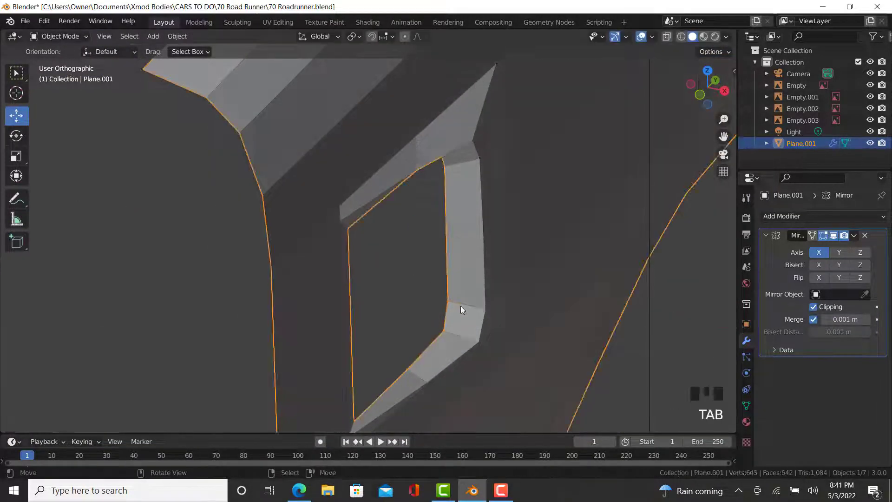
{"action": "middle_click_drag", "start_coordinate": [462, 308], "coordinate": [352, 324]}
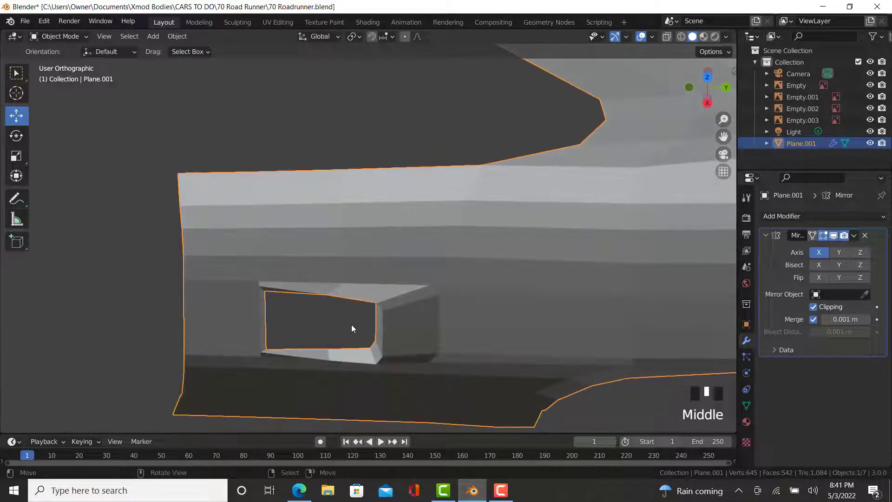
Fill the front half of the scoop recess with a face up to the upper and lower middle vertices
{"action": "key", "text": "KP_3"}
{"action": "key", "text": "Tab"}
{"action": "scroll", "coordinate": [313, 221], "scroll_direction": "up", "scroll_amount": 2}
{"action": "right_click", "coordinate": [300, 204]}
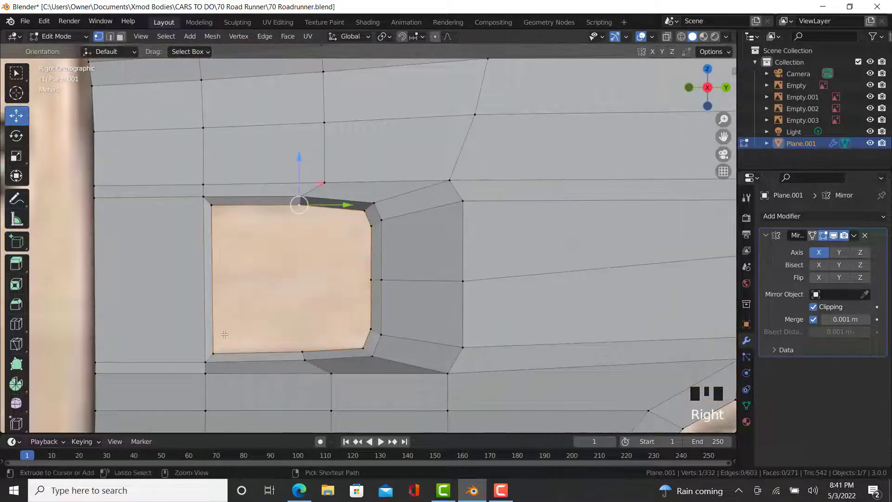
{"action": "right_click", "coordinate": [303, 352], "text": "ctrl"}
{"action": "key", "text": "j"}
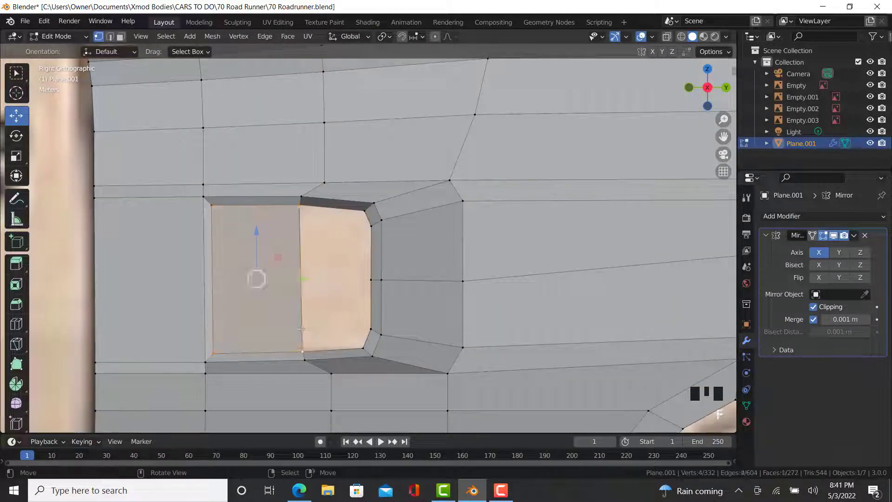
{"action": "middle_click_drag", "start_coordinate": [279, 310], "coordinate": [212, 298], "text": "shift"}
Add two horizontal loop cuts across the new recess face and door-side strip, and move them about 0.024 m outward along X
{"action": "left_click", "coordinate": [16, 324]}
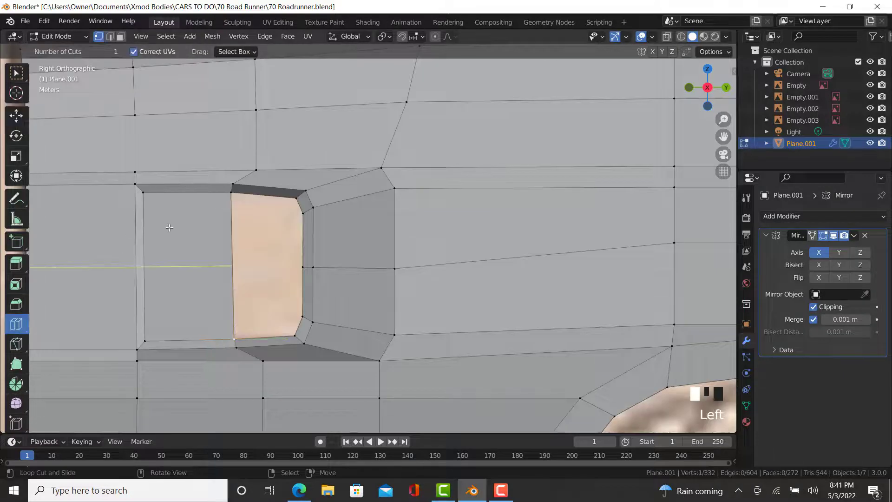
{"action": "left_click", "coordinate": [122, 52]}
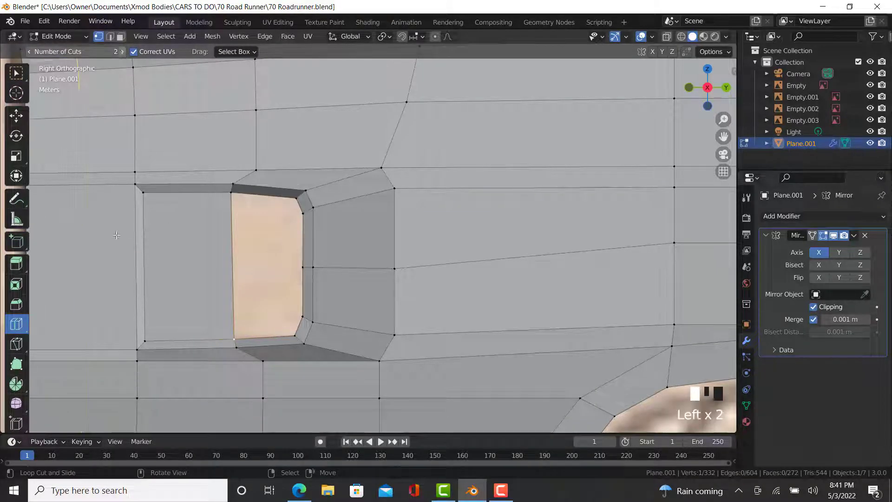
{"action": "left_click", "coordinate": [122, 245]}
{"action": "left_click", "coordinate": [16, 116]}
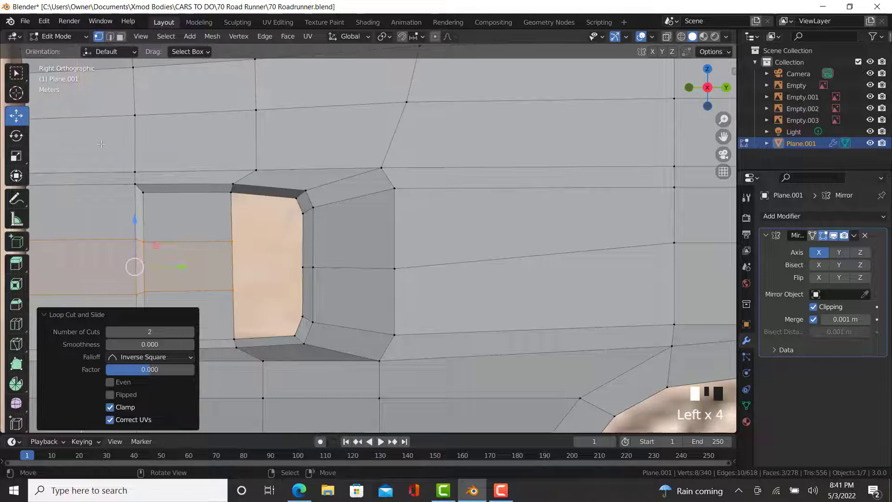
{"action": "key", "text": "KP_1"}
{"action": "scroll", "coordinate": [513, 339], "scroll_direction": "up", "scroll_amount": 3}
{"action": "left_click_drag", "start_coordinate": [598, 294], "coordinate": [601, 294]}
{"action": "middle_click_drag", "start_coordinate": [497, 313], "coordinate": [448, 316]}
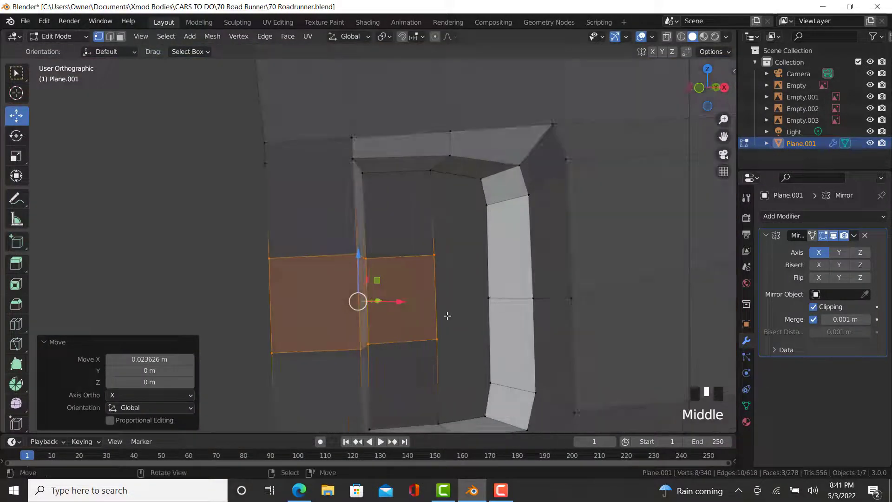
Add one centred horizontal loop cut between the two loops crossing the recess face
{"action": "left_click", "coordinate": [17, 327]}
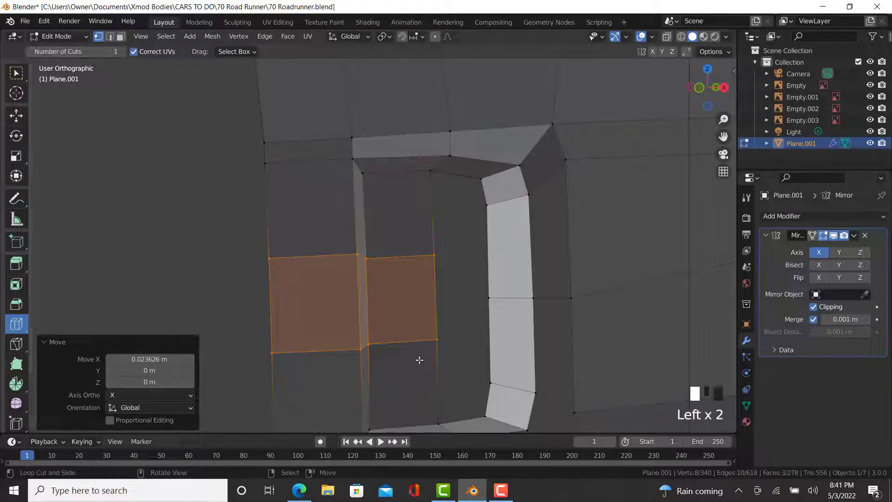
{"action": "left_click", "coordinate": [435, 326]}
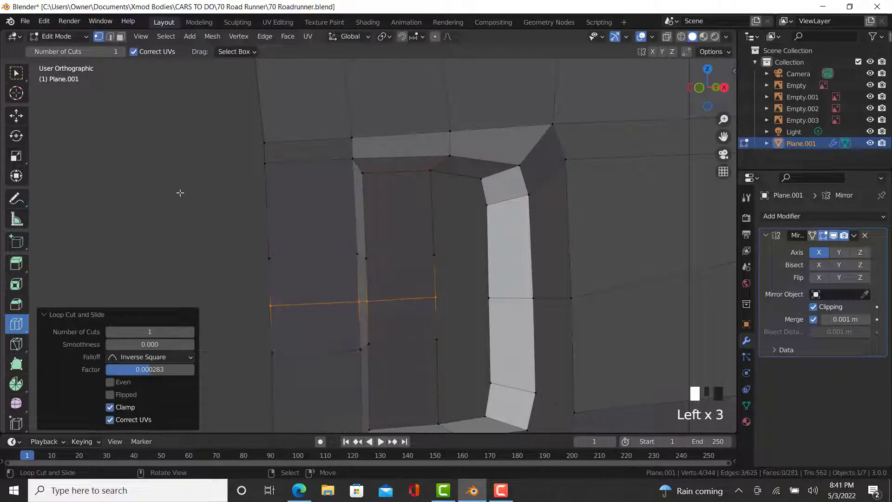
{"action": "left_click", "coordinate": [16, 116]}
Edge-slide the upper horizontal loop upward and the lower one downward by a factor of about 0.255 to even the spacing
{"action": "right_click", "coordinate": [434, 255]}
{"action": "right_click", "coordinate": [270, 258], "text": "ctrl"}
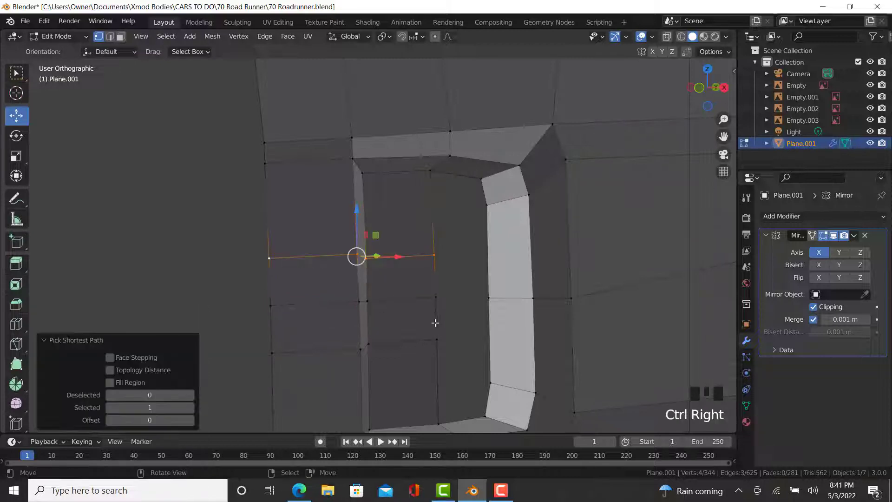
{"action": "key", "text": "g"}
{"action": "key", "text": "g"}
{"action": "right_click", "coordinate": [431, 307]}
{"action": "right_click", "coordinate": [436, 339]}
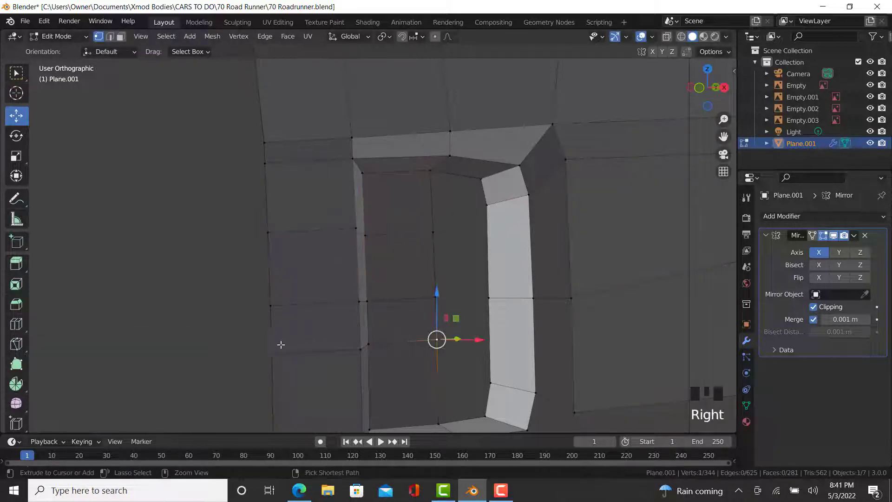
{"action": "right_click", "coordinate": [271, 353], "text": "ctrl"}
{"action": "key", "text": "g"}
{"action": "key", "text": "g"}
{"action": "left_click", "coordinate": [424, 358]}
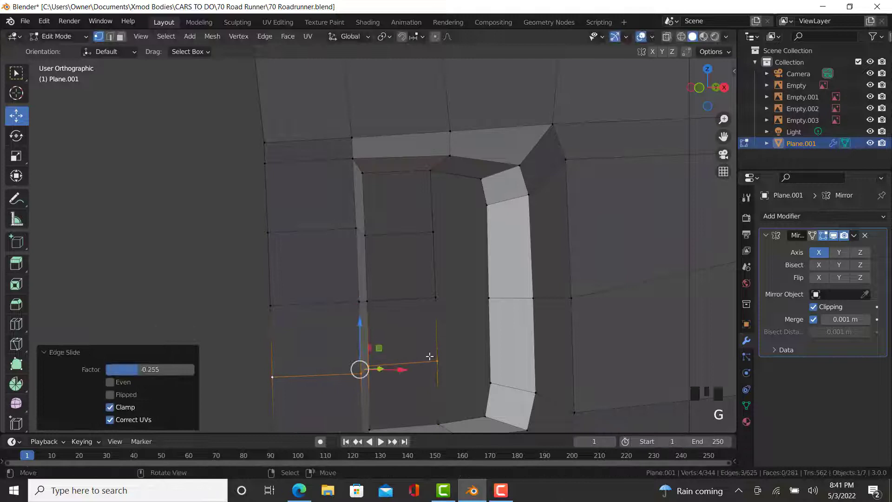
Fill the lower rear part of the scoop recess with two faces up to the rear border
{"action": "right_click", "coordinate": [435, 360]}
{"action": "right_click", "coordinate": [499, 378], "text": "ctrl"}
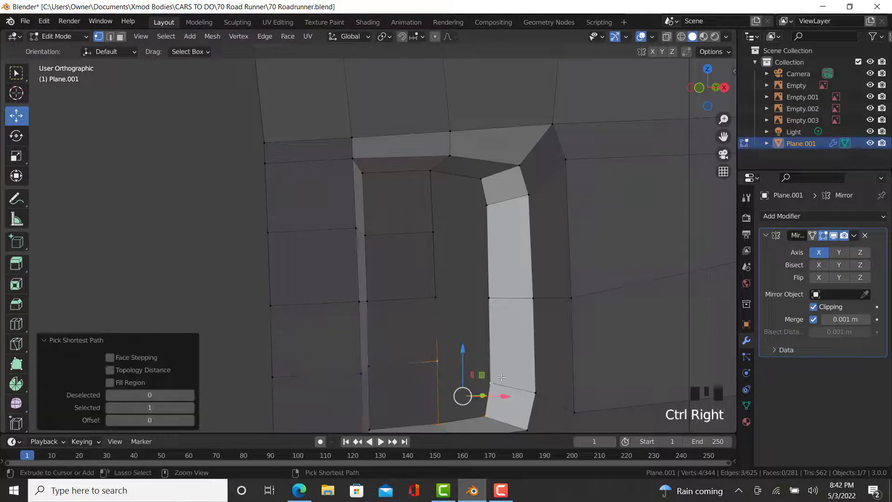
{"action": "right_click", "coordinate": [436, 298]}
{"action": "right_click", "coordinate": [479, 294], "text": "ctrl"}
{"action": "key", "text": "j"}
Fill the remaining upper rear part of the scoop recess with faces, closing it against the rear border
{"action": "right_click", "coordinate": [434, 232]}
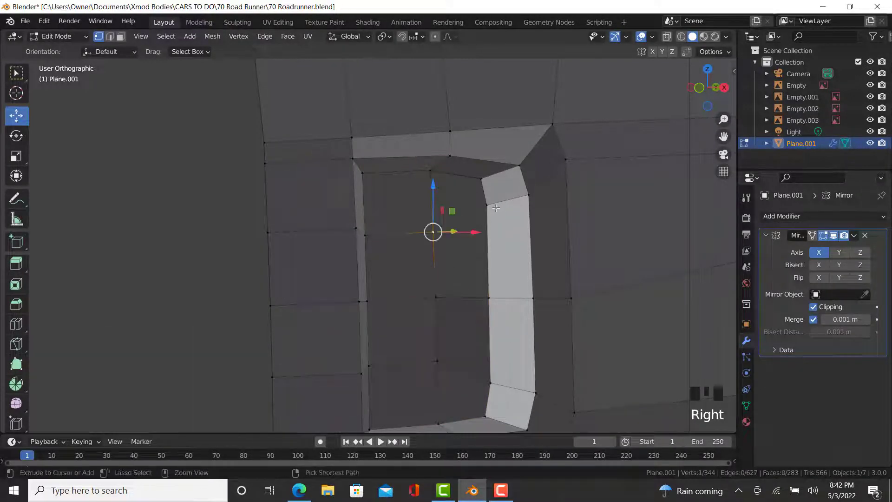
{"action": "right_click", "coordinate": [491, 209], "text": "ctrl"}
{"action": "right_click", "coordinate": [490, 233]}
{"action": "right_click_drag", "start_coordinate": [490, 234], "coordinate": [487, 270]}
{"action": "right_click", "coordinate": [483, 300], "text": "ctrl"}
{"action": "right_click", "coordinate": [438, 296], "text": "ctrl"}
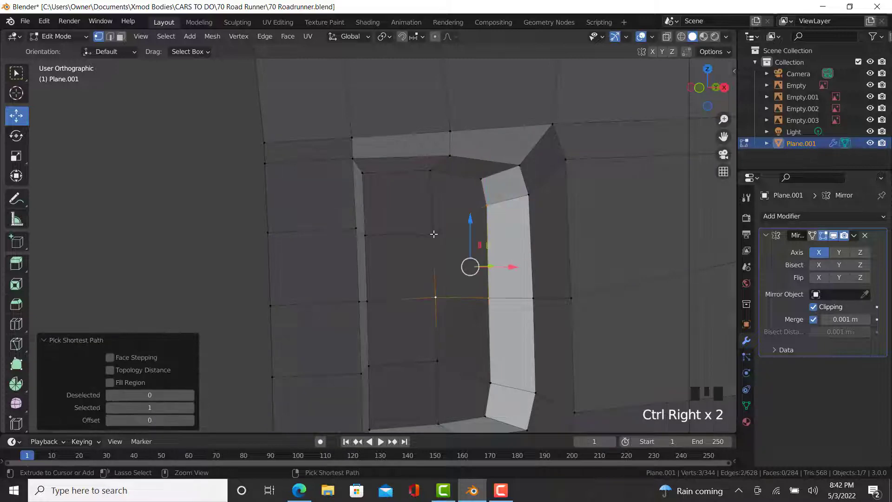
{"action": "right_click", "coordinate": [434, 233], "text": "ctrl"}
{"action": "key", "text": "f"}
{"action": "right_click", "coordinate": [435, 233]}
Leave Edit Mode and examine the closed side scoop and the surrounding body from several angles
{"action": "key", "text": "Tab"}
{"action": "scroll", "coordinate": [468, 288], "scroll_direction": "down", "scroll_amount": 5}
{"action": "middle_click_drag", "start_coordinate": [469, 289], "coordinate": [444, 313]}
{"action": "scroll", "coordinate": [405, 298], "scroll_direction": "up", "scroll_amount": 7}
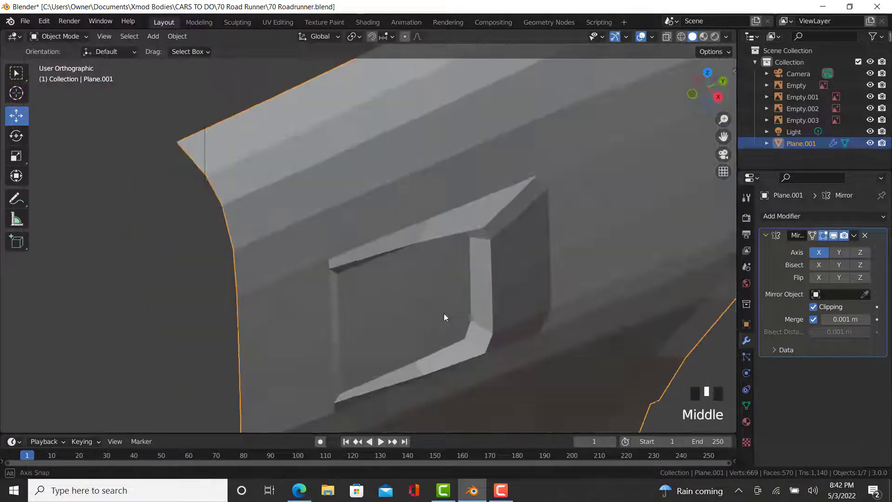
{"action": "middle_click_drag", "start_coordinate": [478, 261], "coordinate": [501, 207]}
{"action": "scroll", "coordinate": [489, 209], "scroll_direction": "up", "scroll_amount": 1}
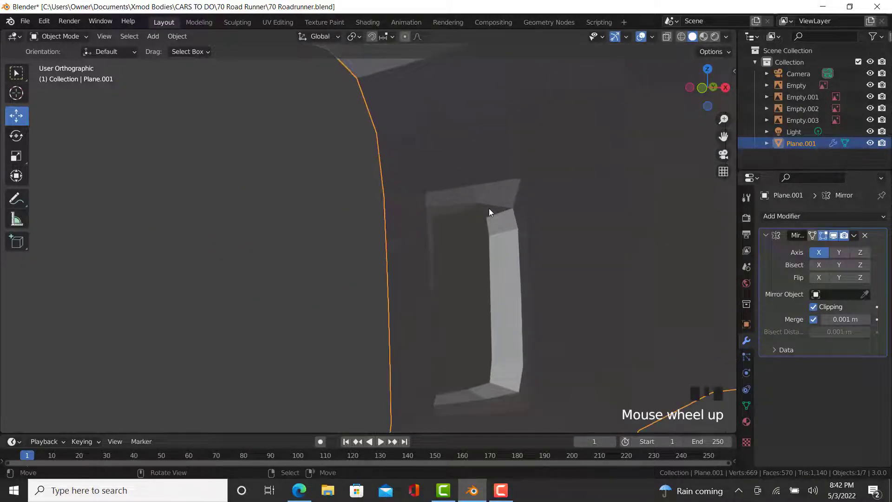
{"action": "scroll", "coordinate": [505, 247], "scroll_direction": "down", "scroll_amount": 6}
{"action": "middle_click_drag", "start_coordinate": [504, 247], "coordinate": [478, 288]}
{"action": "scroll", "coordinate": [396, 319], "scroll_direction": "down", "scroll_amount": 3}
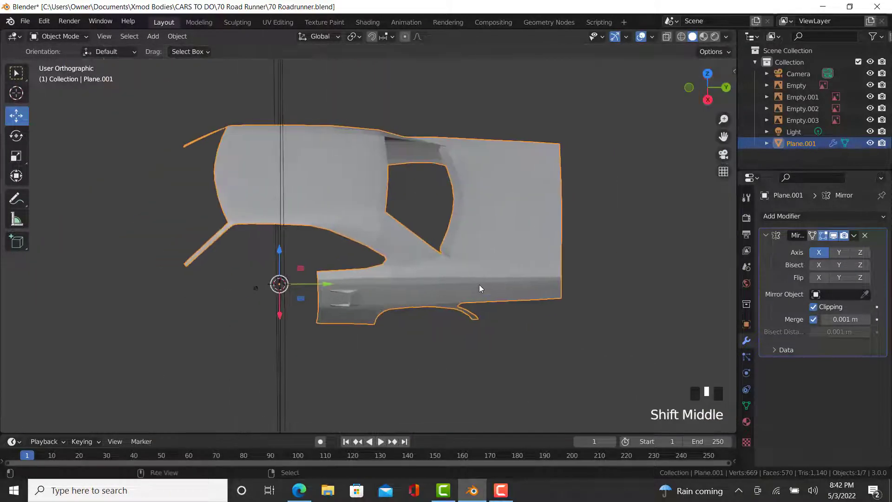
In side view, extrude the rear edge of the strip behind the wheel arch about 18.1 m rearward along Y
{"action": "key", "text": "KP_3"}
{"action": "scroll", "coordinate": [558, 265], "scroll_direction": "up", "scroll_amount": 9}
{"action": "key", "text": "Tab"}
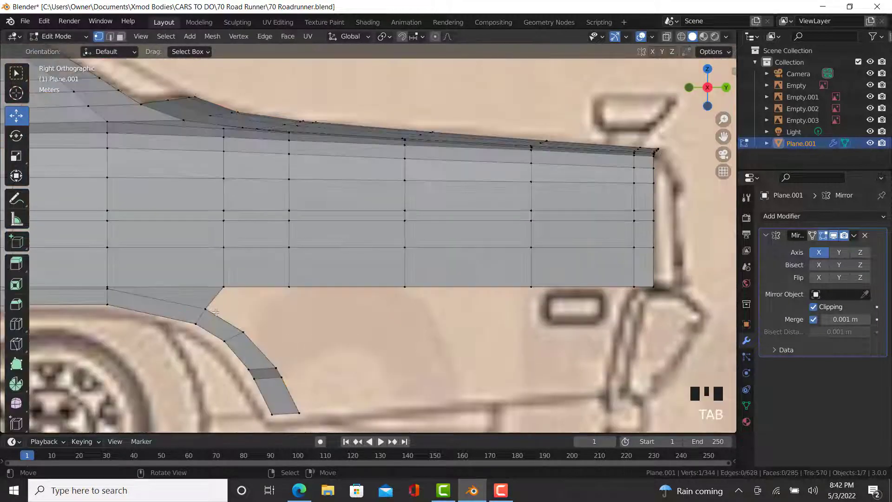
{"action": "scroll", "coordinate": [233, 324], "scroll_direction": "up", "scroll_amount": 1}
{"action": "scroll", "coordinate": [301, 338], "scroll_direction": "down", "scroll_amount": 2}
{"action": "middle_click_drag", "start_coordinate": [301, 337], "coordinate": [237, 274], "text": "shift"}
{"action": "right_click", "coordinate": [246, 339]}
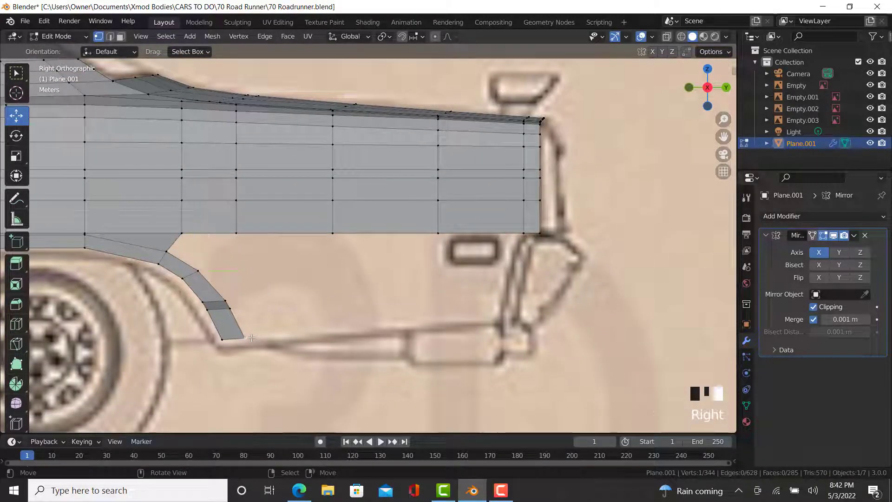
{"action": "right_click", "coordinate": [199, 271], "text": "ctrl"}
{"action": "key", "text": "e"}
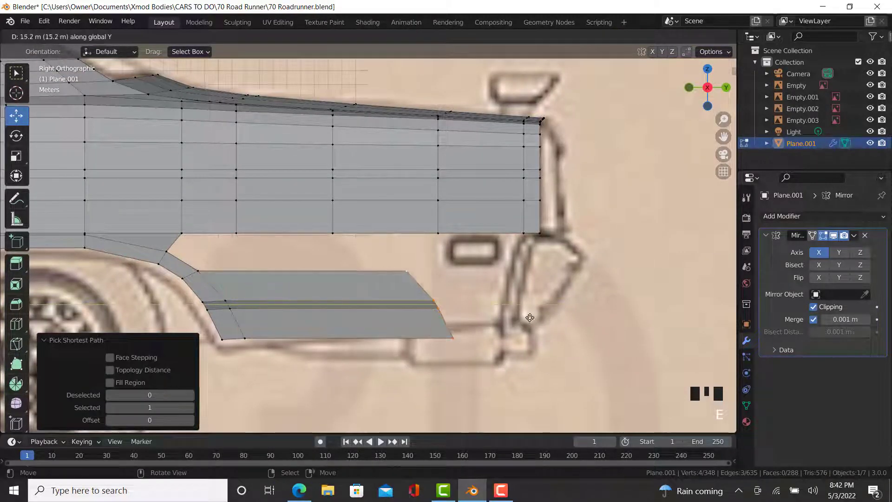
{"action": "left_click", "coordinate": [570, 324]}
Flatten the extruded rear edge along Y and fit it to the slanted line beside the rear bumper
{"action": "scroll", "coordinate": [588, 341], "scroll_direction": "up", "scroll_amount": 1}
{"action": "key", "text": "s"}
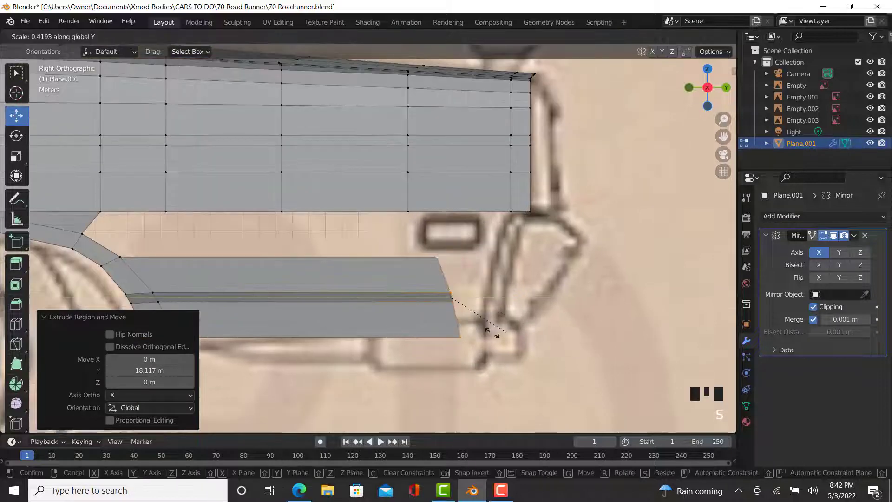
{"action": "left_click", "coordinate": [434, 322]}
{"action": "left_click_drag", "start_coordinate": [453, 303], "coordinate": [494, 289]}
Connect the top vertex of the new rear edge to the body's second-to-last lower vertex with an edge
{"action": "right_click", "coordinate": [499, 238]}
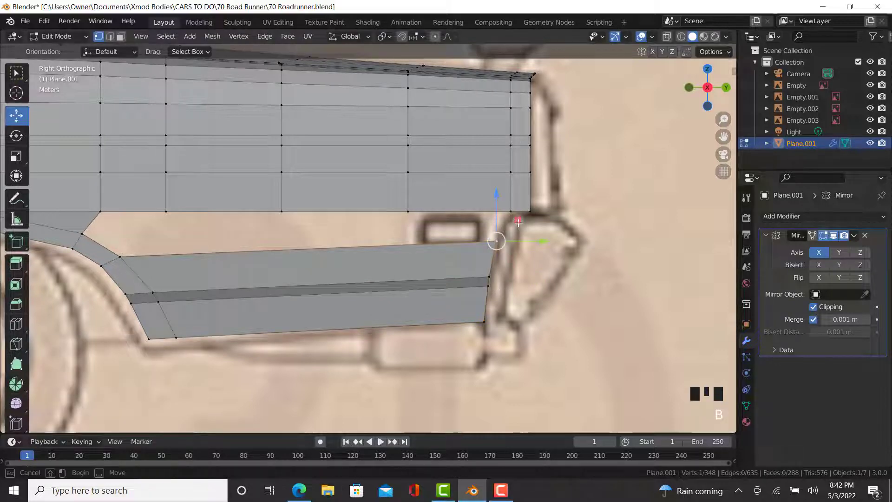
{"action": "key", "text": "b"}
{"action": "left_click_drag", "start_coordinate": [520, 227], "coordinate": [497, 209]}
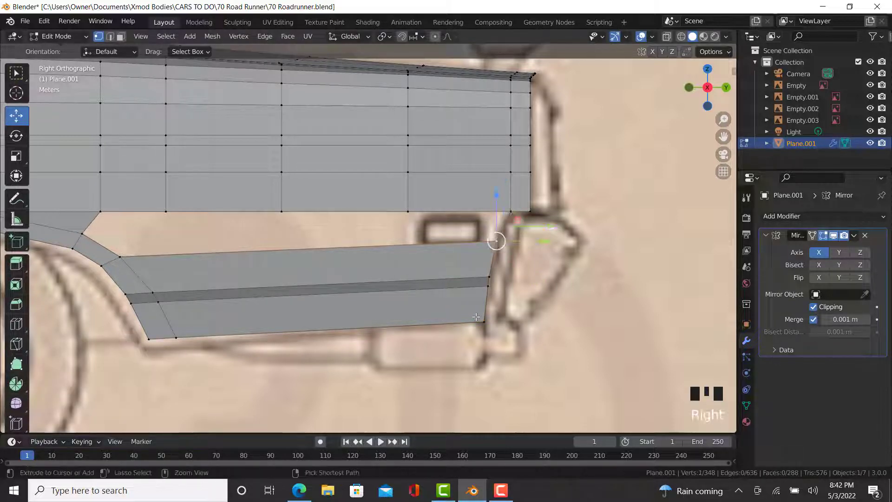
Select the lower panel's whole rear edge and, in back view, move it about 1.137 m inward along X
{"action": "left_click", "coordinate": [489, 278], "text": "ctrl"}
{"action": "key", "text": "KP_9"}
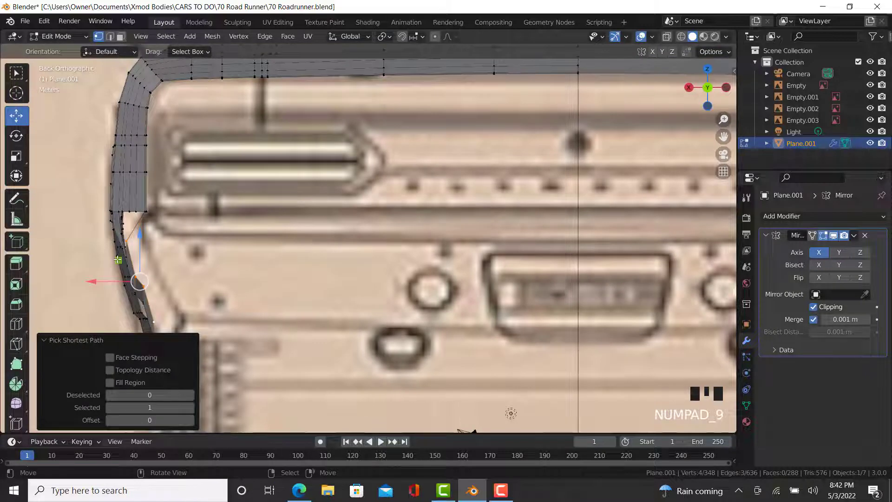
{"action": "scroll", "coordinate": [118, 260], "scroll_direction": "up", "scroll_amount": 2}
{"action": "left_click_drag", "start_coordinate": [120, 291], "coordinate": [141, 289]}
{"action": "middle_click_drag", "start_coordinate": [154, 293], "coordinate": [214, 293], "text": "shift"}
{"action": "scroll", "coordinate": [233, 260], "scroll_direction": "up", "scroll_amount": 2}
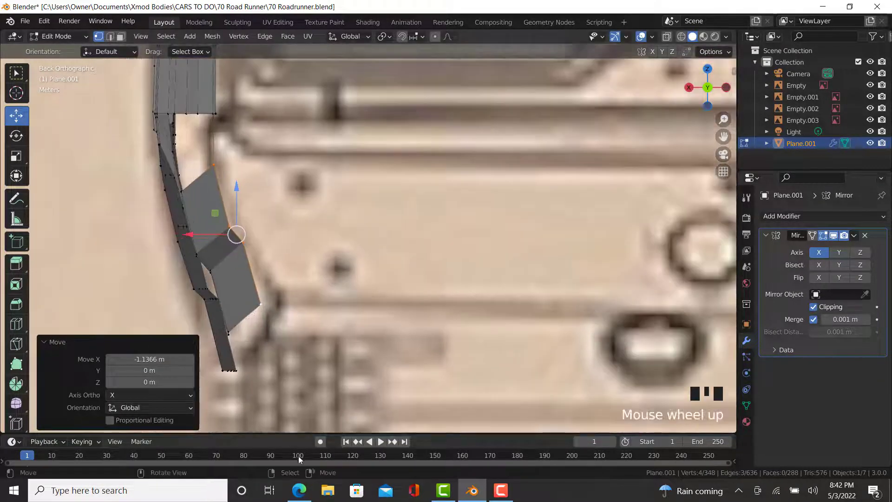
Switch to the browser, view the rear photo of the green 1970 Road Runner, and return to Blender
{"action": "left_click", "coordinate": [299, 499]}
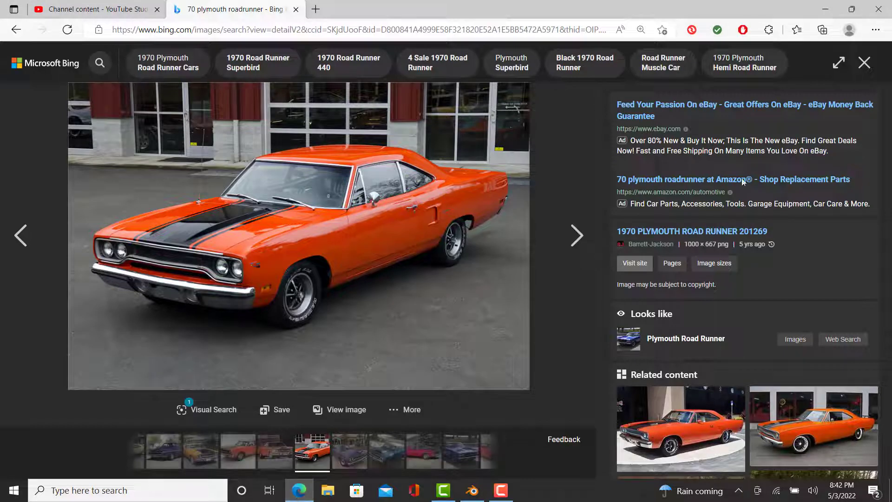
{"action": "left_click", "coordinate": [865, 68]}
{"action": "left_click", "coordinate": [428, 232]}
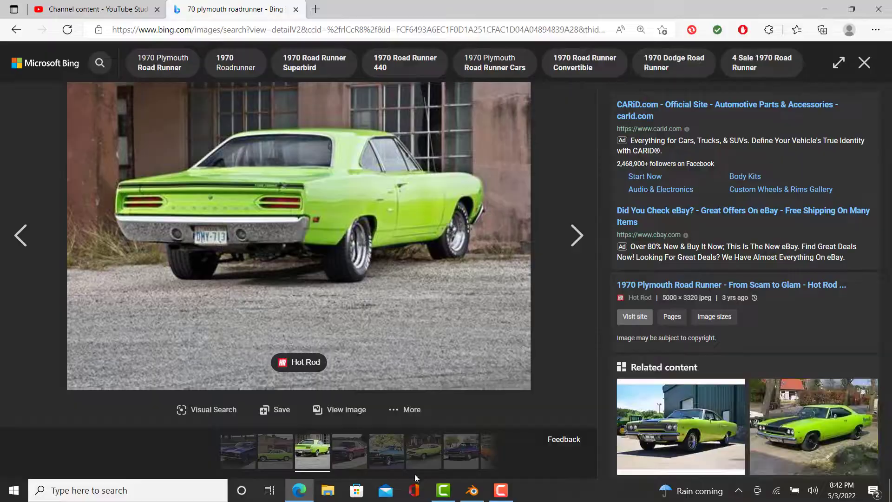
{"action": "left_click", "coordinate": [472, 491]}
Move the rear edge's lower three vertices slightly inward along X, and its bottom vertex about 0.18 m further
{"action": "right_click", "coordinate": [230, 227]}
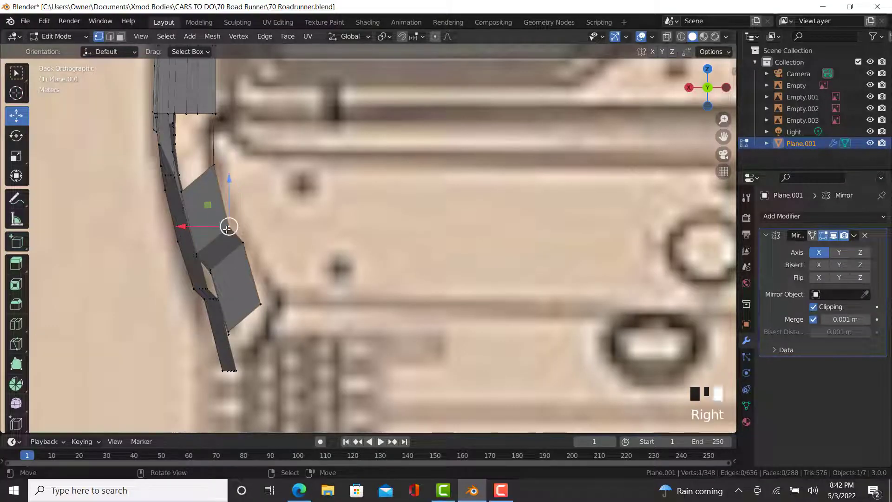
{"action": "right_click", "coordinate": [260, 304], "text": "ctrl"}
{"action": "left_click_drag", "start_coordinate": [202, 256], "coordinate": [209, 255]}
{"action": "right_click", "coordinate": [263, 298]}
{"action": "left_click_drag", "start_coordinate": [221, 303], "coordinate": [270, 303]}
In side view, move the rear edge's upper two vertices about 0.176 m rearward along Y
{"action": "key", "text": "KP_3"}
{"action": "scroll", "coordinate": [579, 280], "scroll_direction": "down", "scroll_amount": 3}
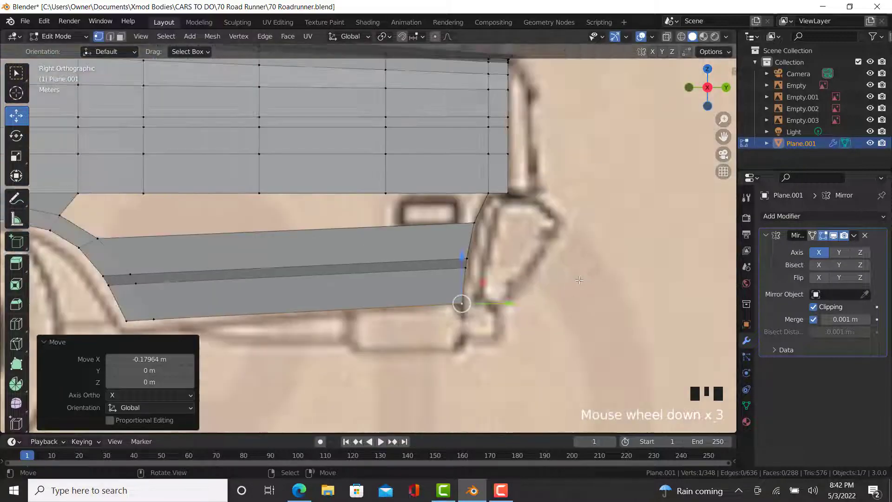
{"action": "scroll", "coordinate": [469, 258], "scroll_direction": "up", "scroll_amount": 2}
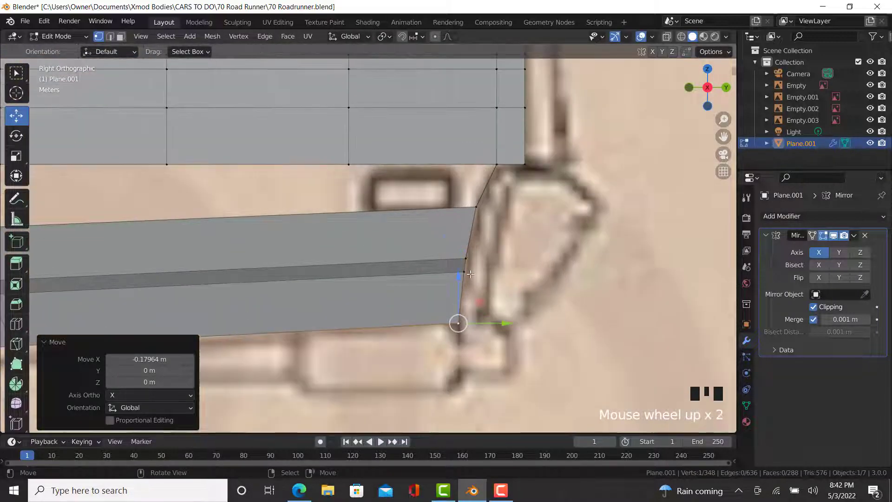
{"action": "right_click", "coordinate": [467, 270], "text": "ctrl"}
{"action": "right_click", "coordinate": [468, 262]}
{"action": "right_click", "coordinate": [466, 258], "text": "ctrl"}
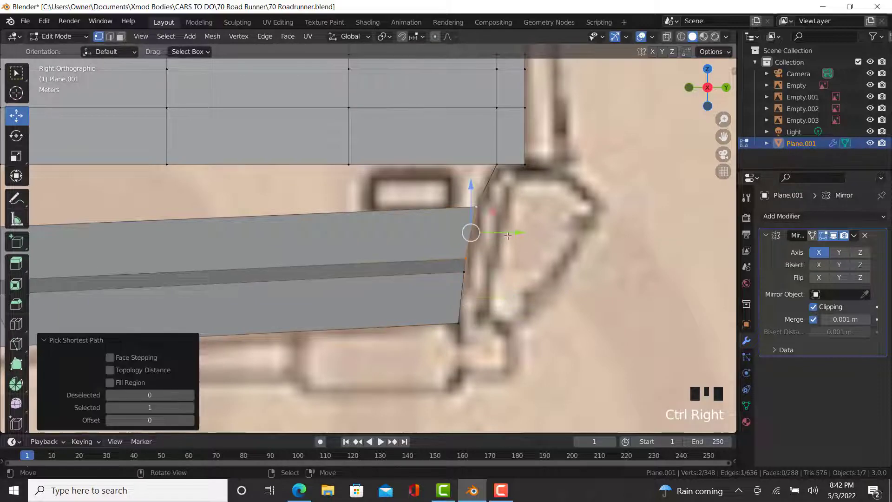
{"action": "left_click_drag", "start_coordinate": [510, 233], "coordinate": [515, 232]}
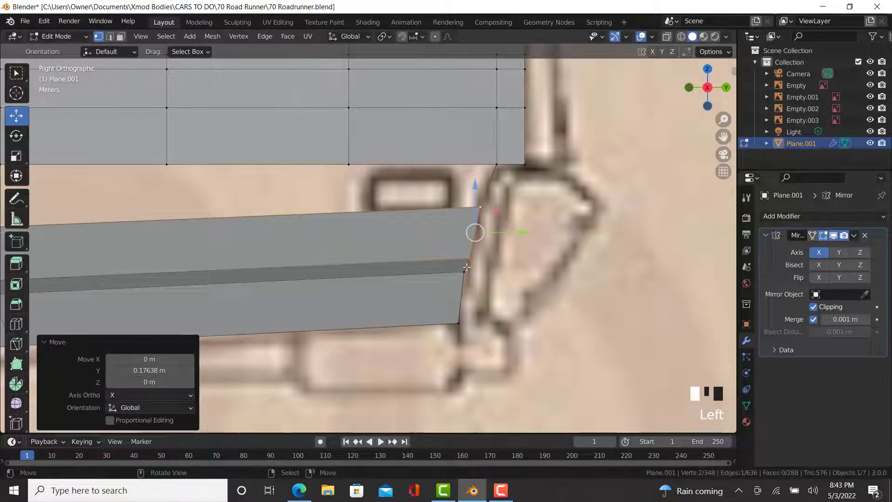
Add two vertical loop cuts across the lower rear panel, slid with a factor of about 0.290
{"action": "scroll", "coordinate": [470, 260], "scroll_direction": "down", "scroll_amount": 2}
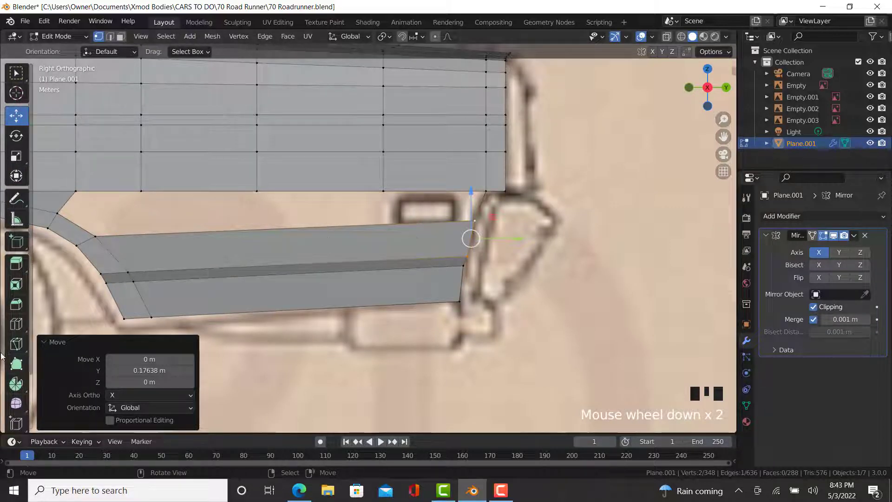
{"action": "left_click", "coordinate": [16, 324]}
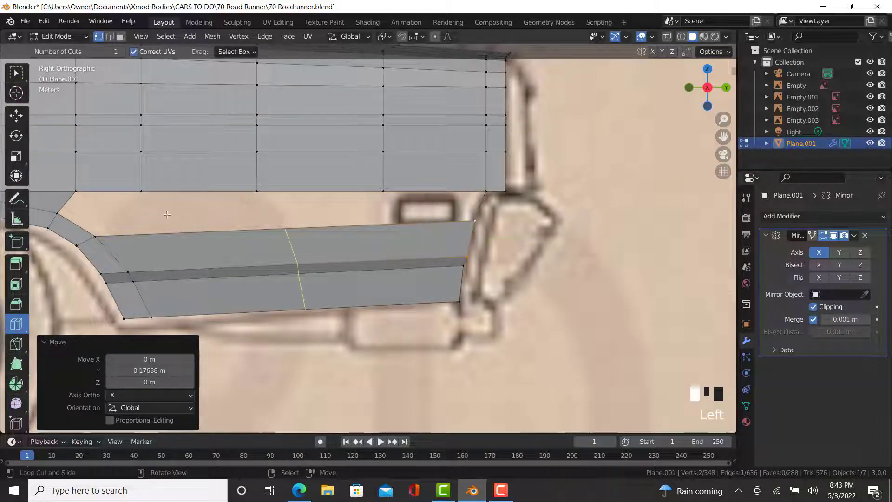
{"action": "left_click", "coordinate": [119, 51]}
{"action": "left_click", "coordinate": [265, 262]}
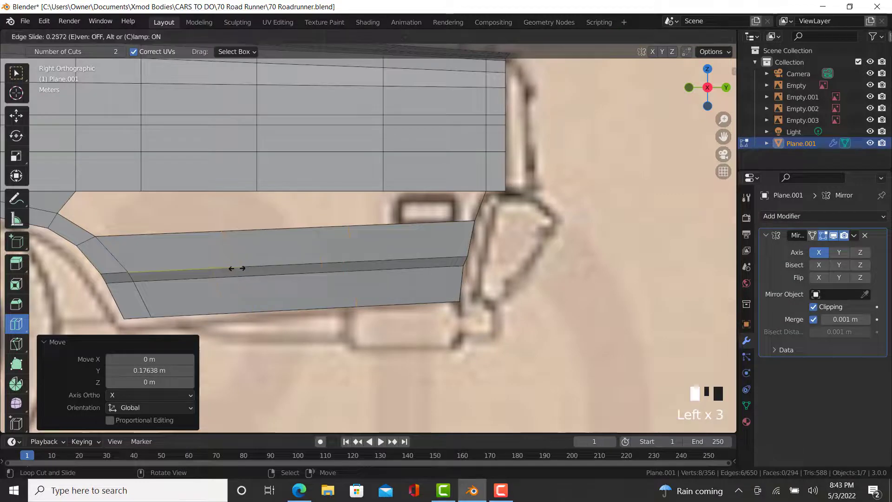
{"action": "left_click", "coordinate": [237, 268]}
{"action": "left_click", "coordinate": [16, 115]}
In top view with wireframe shading, move the two new loops about 0.847 m rearward along Y
{"action": "key", "text": "KP_7"}
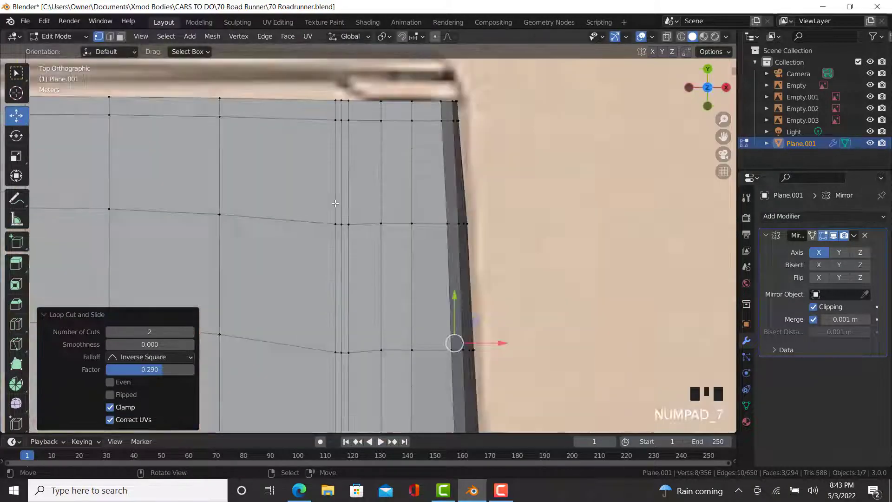
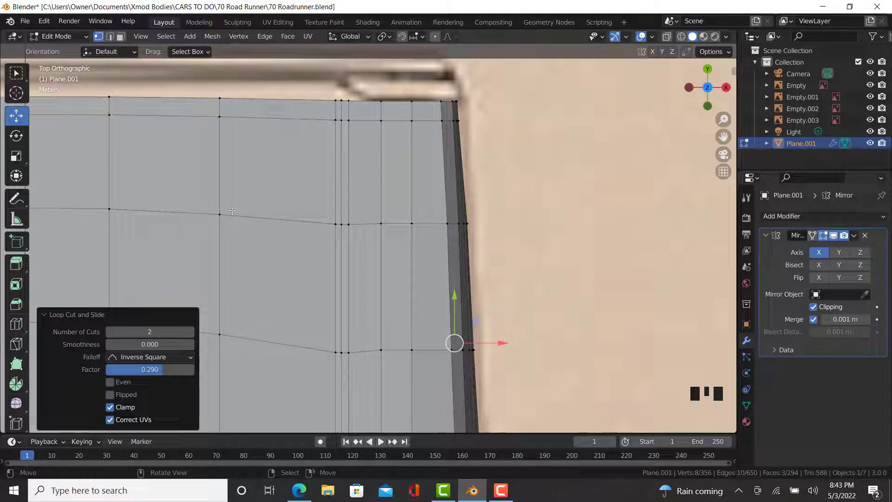
{"action": "scroll", "coordinate": [454, 343], "scroll_direction": "up", "scroll_amount": 4}
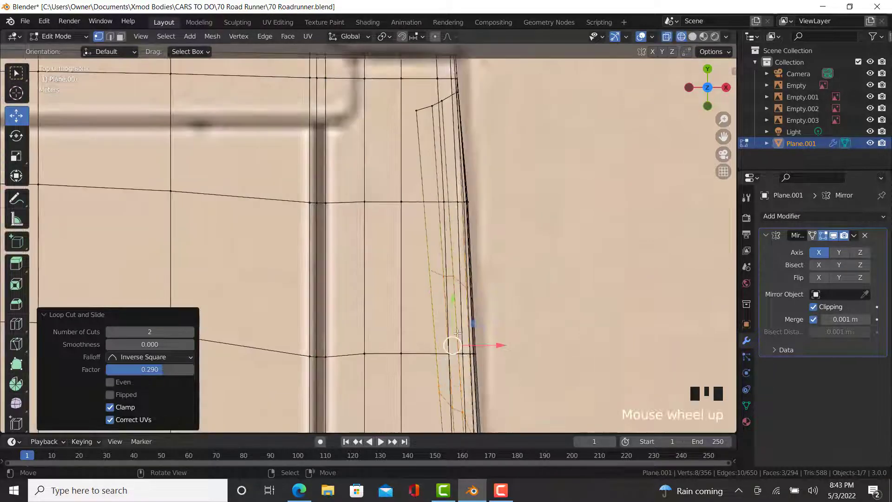
{"action": "middle_click_drag", "start_coordinate": [454, 321], "coordinate": [458, 262], "text": "shift"}
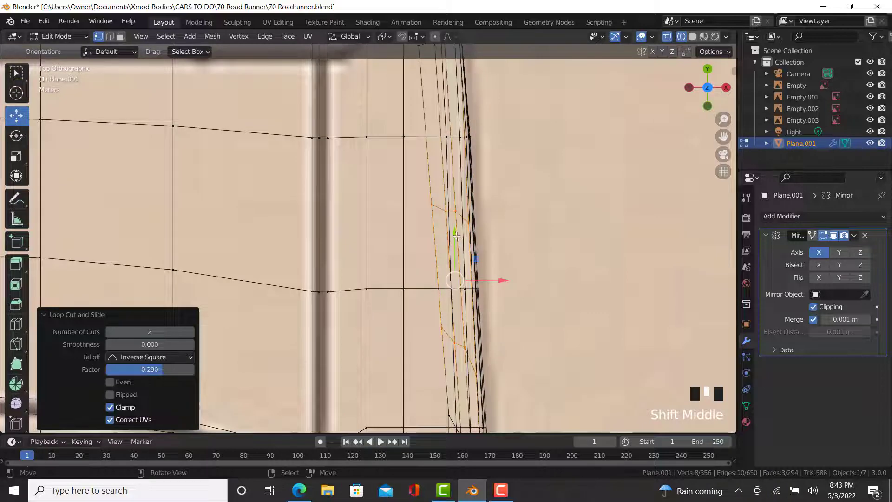
{"action": "left_click_drag", "start_coordinate": [457, 236], "coordinate": [466, 217]}
Edge-slide the rear loop of the lower panel rearward by a factor of about 0.417 to line up with the body's vertical edge
{"action": "key", "text": "KP_3"}
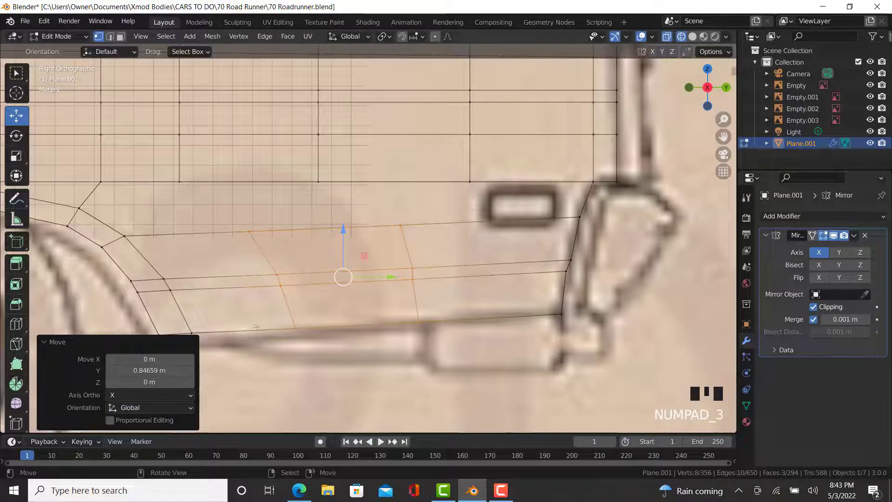
{"action": "middle_click_drag", "start_coordinate": [299, 320], "coordinate": [251, 289], "text": "shift"}
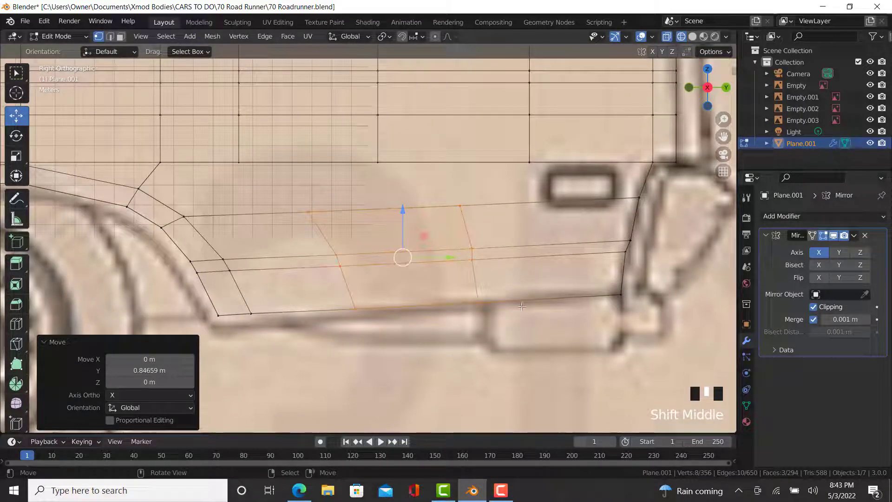
{"action": "right_click", "coordinate": [460, 206]}
{"action": "right_click", "coordinate": [486, 309], "text": "ctrl"}
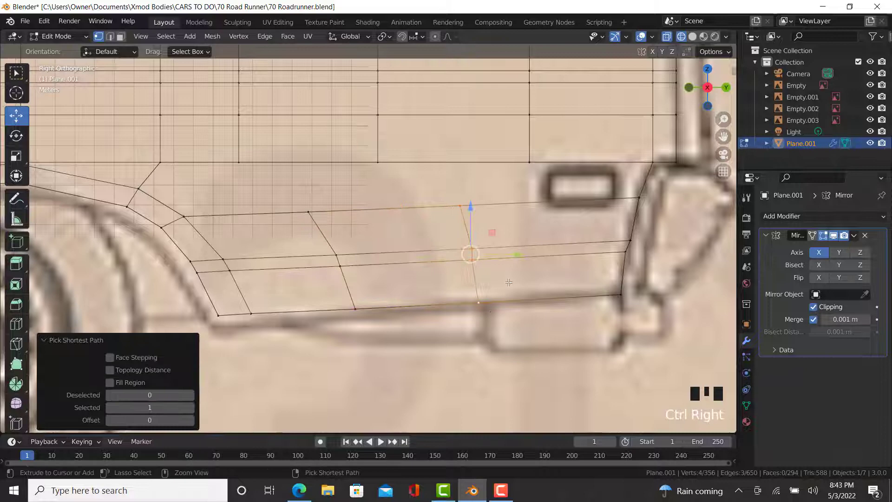
{"action": "key", "text": "g"}
{"action": "key", "text": "g"}
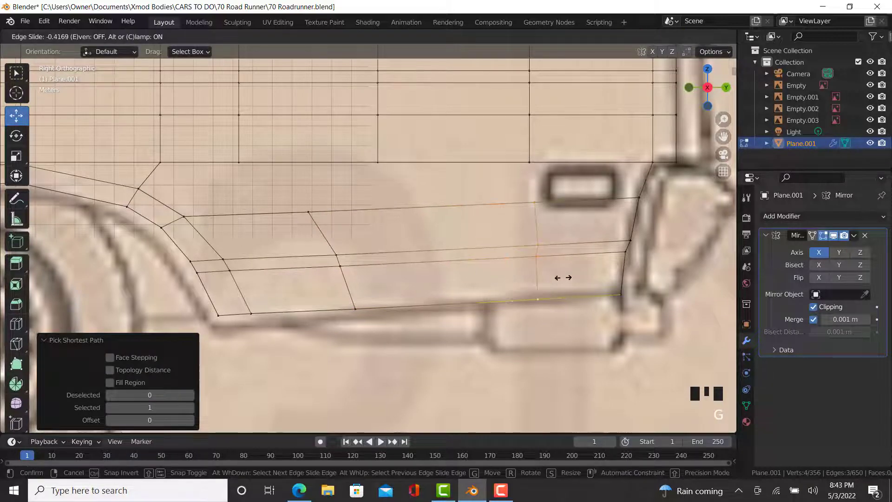
{"action": "left_click", "coordinate": [563, 277]}
Fill the rearmost gap between the lower panel and the body's lower edge with a face
{"action": "right_click", "coordinate": [533, 203]}
{"action": "right_click", "coordinate": [530, 163], "text": "ctrl"}
{"action": "key", "text": "f"}
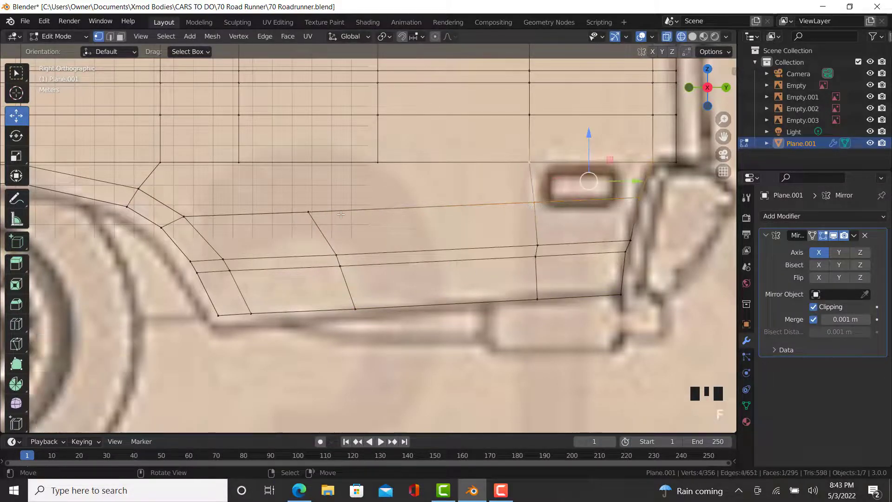
Edge-slide the front loop of the lower panel rearward until it lines up with the next vertical body edge
{"action": "right_click", "coordinate": [309, 213]}
{"action": "right_click", "coordinate": [356, 309], "text": "ctrl"}
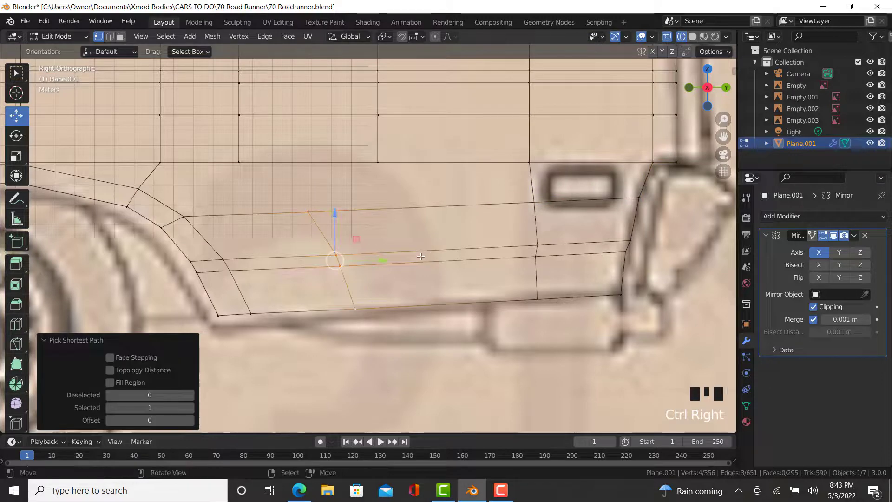
{"action": "key", "text": "g"}
{"action": "key", "text": "g"}
{"action": "left_click", "coordinate": [473, 258]}
Fill the next gap forward between the lower panel's front loop and the body with a face
{"action": "right_click", "coordinate": [387, 210]}
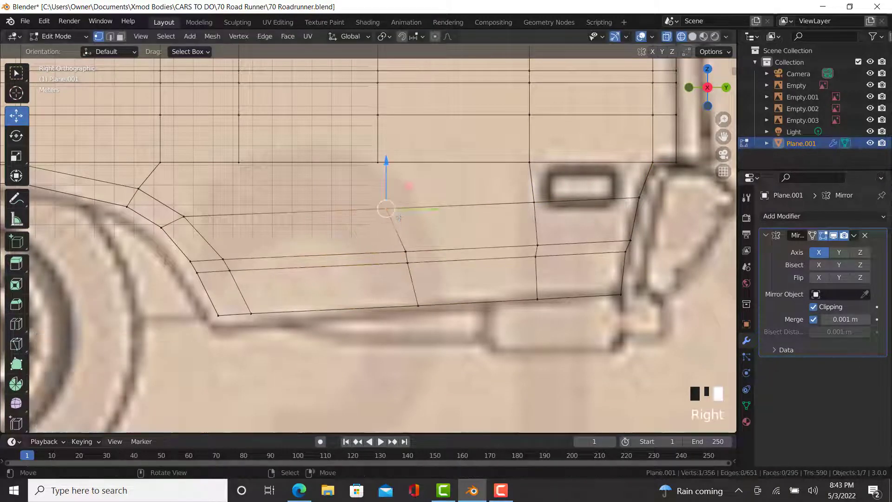
{"action": "right_click", "coordinate": [381, 168], "text": "ctrl"}
{"action": "key", "text": "f"}
{"action": "right_click", "coordinate": [380, 169]}
{"action": "key", "text": "z"}
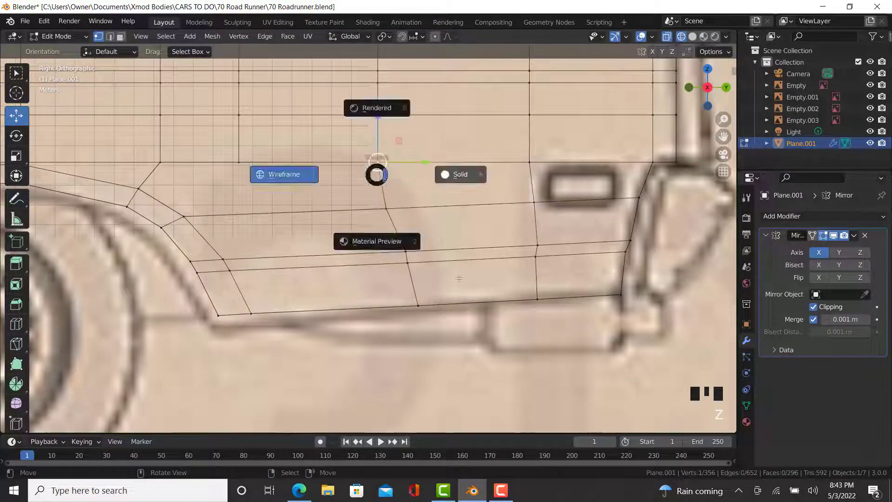
Add a single vertical loop cut through the front section of the lower rear panel, in solid shading
{"action": "left_click", "coordinate": [460, 173]}
{"action": "middle_click_drag", "start_coordinate": [343, 289], "coordinate": [281, 297]}
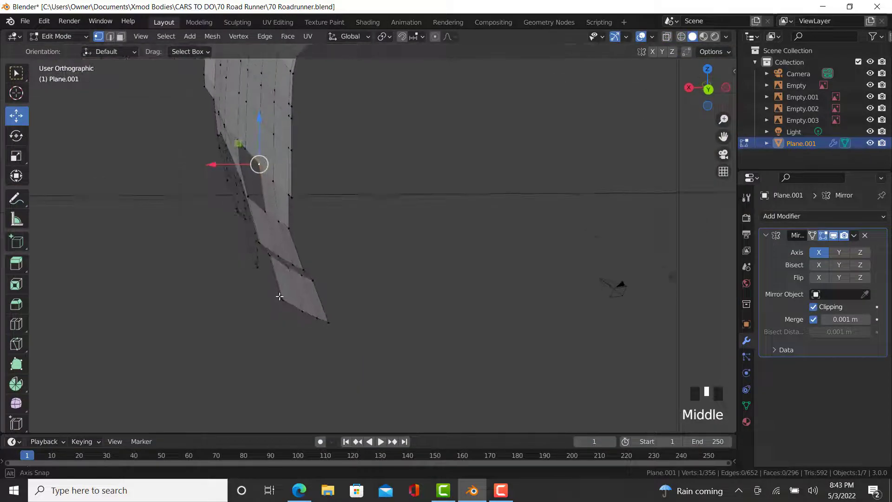
{"action": "scroll", "coordinate": [280, 297], "scroll_direction": "up", "scroll_amount": 5}
{"action": "middle_click_drag", "start_coordinate": [331, 308], "coordinate": [376, 247]}
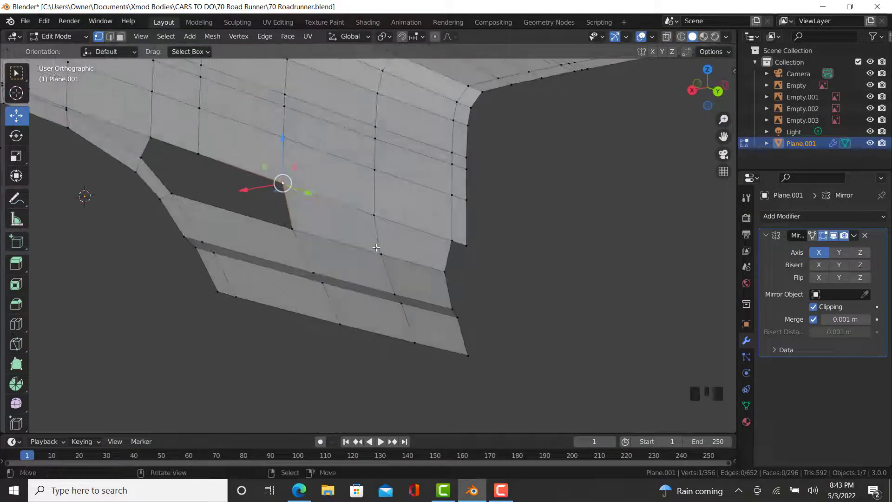
{"action": "key", "text": "KP_3"}
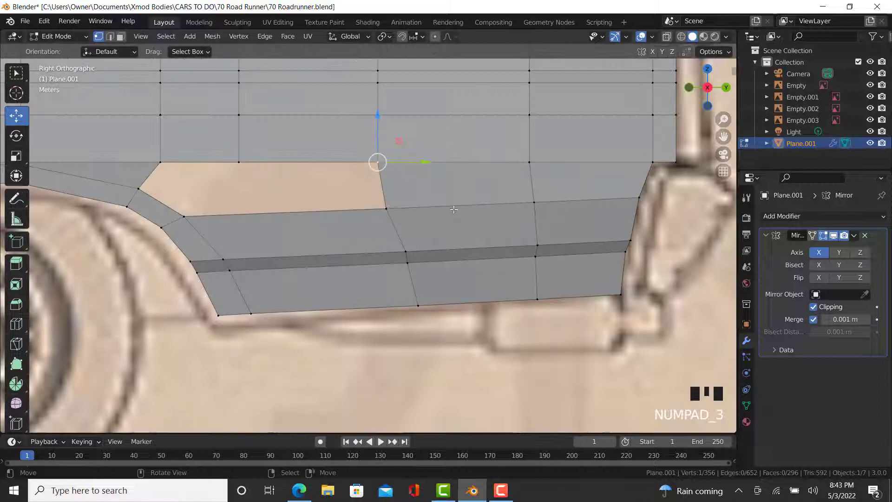
{"action": "middle_click_drag", "start_coordinate": [454, 210], "coordinate": [454, 214], "text": "shift"}
{"action": "left_click", "coordinate": [16, 324]}
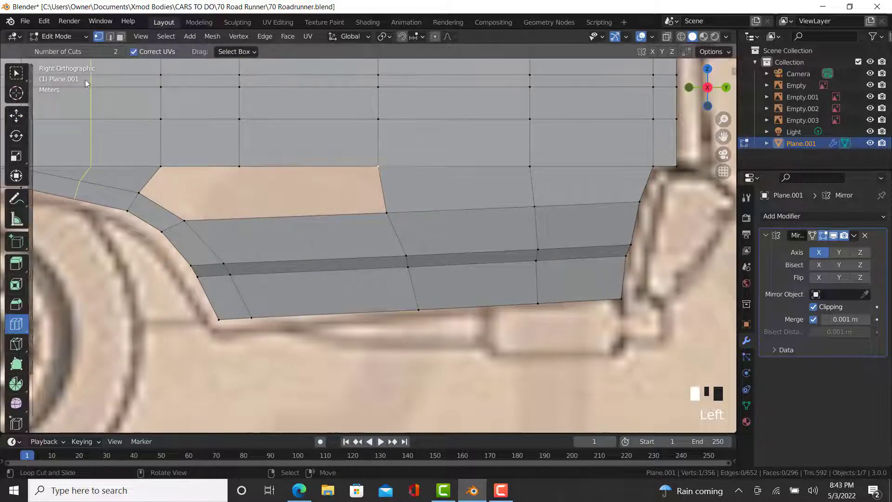
{"action": "left_click", "coordinate": [29, 52]}
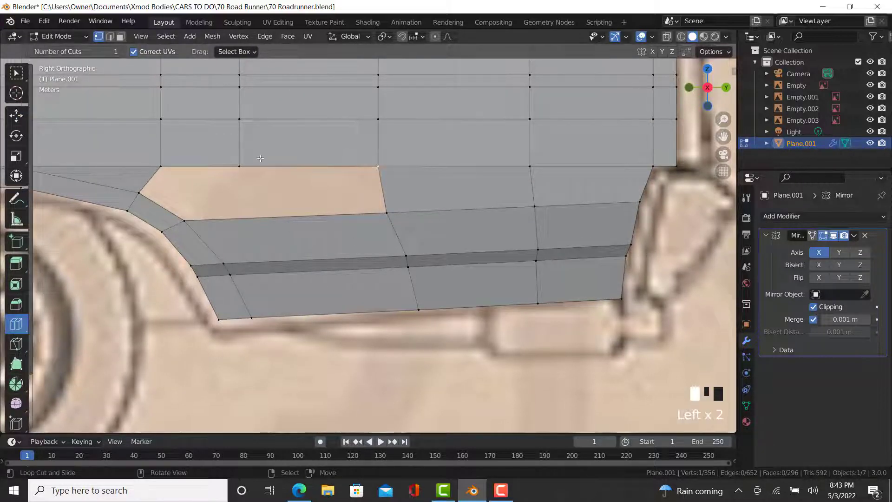
{"action": "left_click", "coordinate": [328, 242]}
{"action": "left_click", "coordinate": [16, 116]}
{"action": "right_click", "coordinate": [285, 217]}
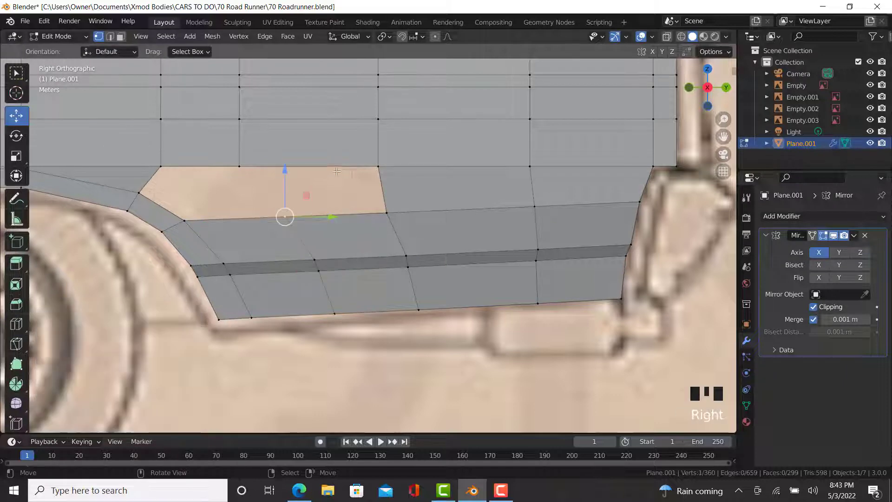
Fill the gap between the new loop on the lower panel and the body's next vertical edge with a face
{"action": "right_click", "coordinate": [343, 168], "text": "ctrl"}
{"action": "right_click", "coordinate": [343, 168], "text": "ctrl"}
{"action": "right_click", "coordinate": [222, 170], "text": "ctrl"}
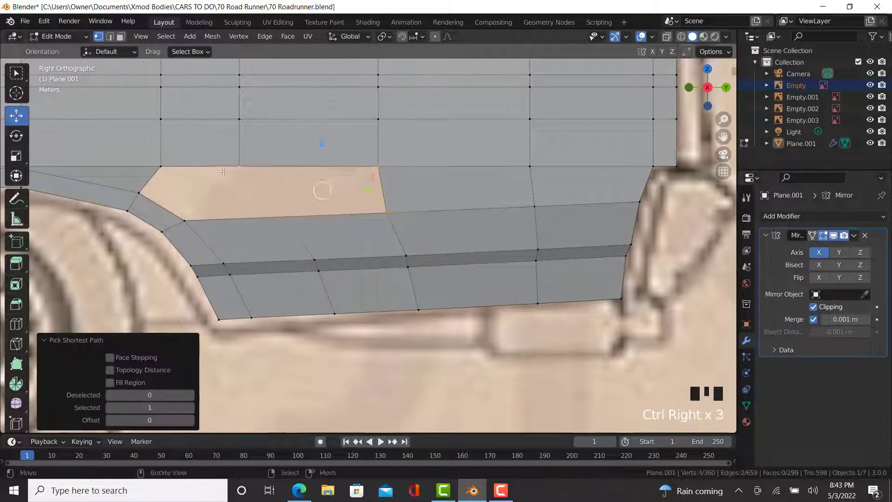
{"action": "right_click", "coordinate": [239, 166]}
{"action": "key", "text": "Tab"}
{"action": "key", "text": "Tab"}
{"action": "scroll", "coordinate": [223, 206], "scroll_direction": "up", "scroll_amount": 1}
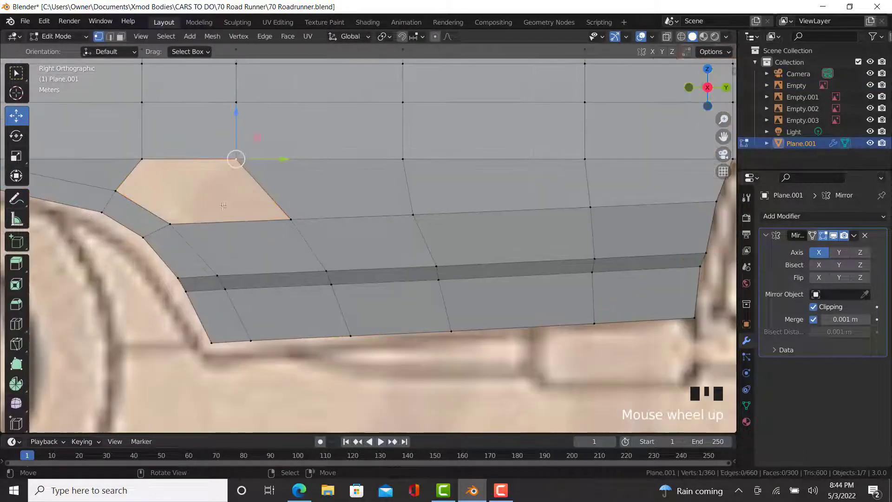
Add a lengthwise loop cut through the joining row of faces, slid by a factor of 0.181
{"action": "left_click", "coordinate": [16, 324]}
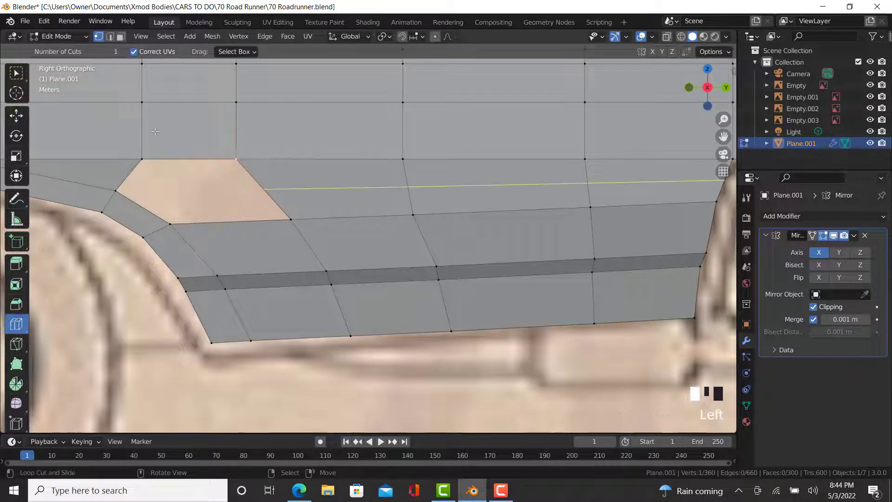
{"action": "left_click_drag", "start_coordinate": [277, 206], "coordinate": [280, 207]}
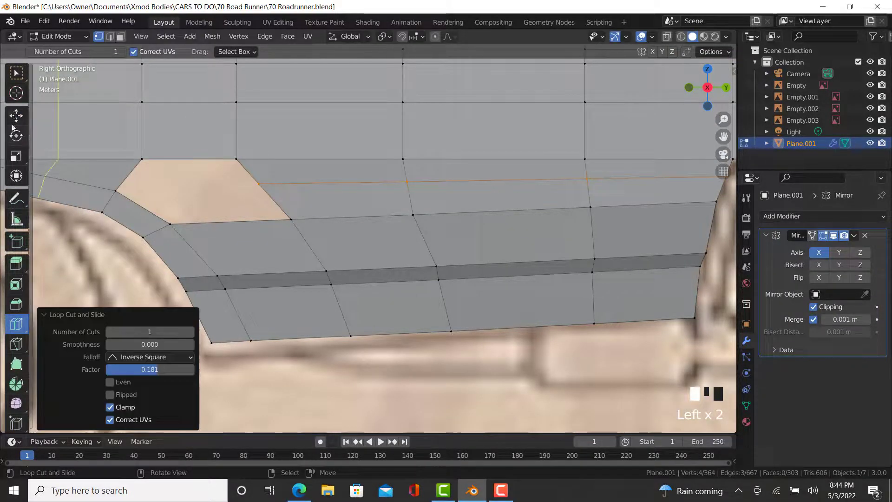
{"action": "left_click", "coordinate": [14, 116]}
Close the remaining hole behind the rear wheel arch with an upper and a lower face
{"action": "middle_click_drag", "start_coordinate": [511, 232], "coordinate": [343, 242], "text": "shift"}
{"action": "key", "text": "KP_9"}
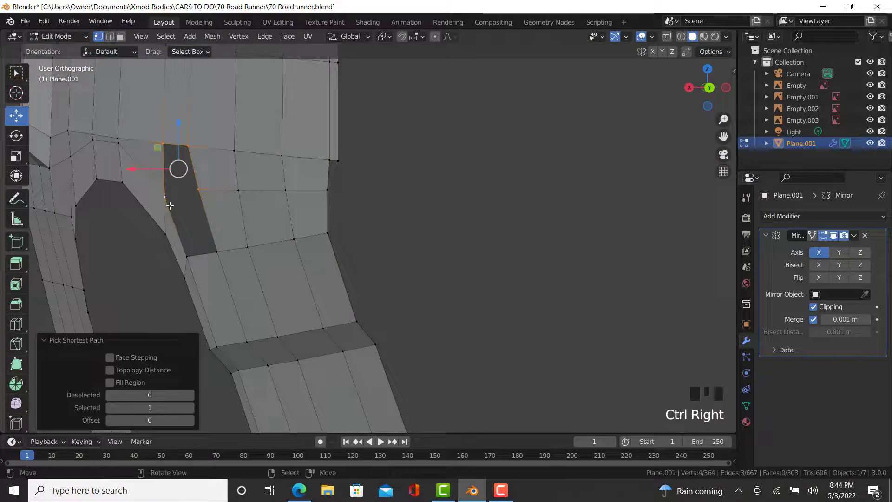
{"action": "right_click", "coordinate": [164, 197]}
{"action": "right_click", "coordinate": [188, 237], "text": "ctrl"}
{"action": "right_click", "coordinate": [206, 191], "text": "ctrl"}
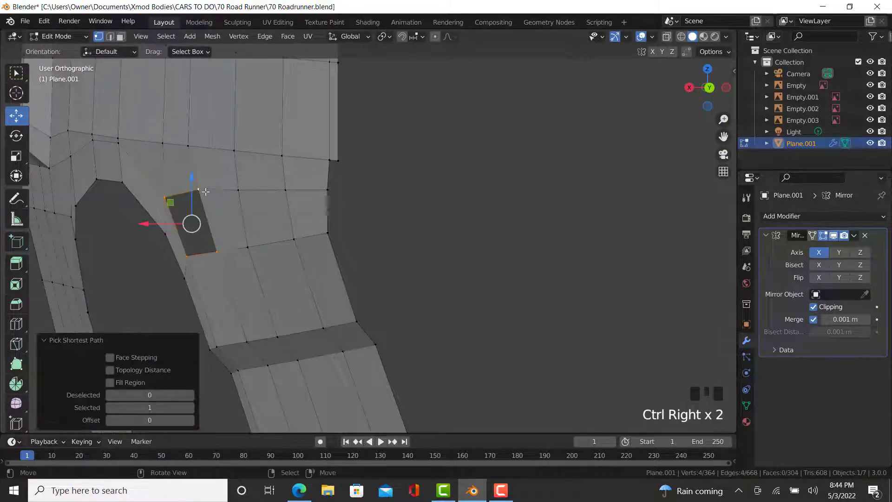
Examine the joined rear quarter panel and the overall body shape in Object Mode
{"action": "key", "text": "Tab"}
{"action": "middle_click_drag", "start_coordinate": [255, 261], "coordinate": [344, 319]}
{"action": "key", "text": "Tab"}
{"action": "key", "text": "Tab"}
{"action": "scroll", "coordinate": [325, 349], "scroll_direction": "down", "scroll_amount": 6}
{"action": "scroll", "coordinate": [287, 302], "scroll_direction": "up", "scroll_amount": 5}
{"action": "mouse_move", "coordinate": [287, 303]}
{"action": "middle_mouse_down", "text": "shift"}
{"action": "mouse_move", "coordinate": [398, 322]}
{"action": "mouse_move", "coordinate": [299, 257]}
{"action": "mouse_move", "coordinate": [279, 279]}
{"action": "mouse_move", "coordinate": [169, 285]}
{"action": "mouse_move", "coordinate": [274, 313]}
{"action": "middle_mouse_up", "text": "shift"}
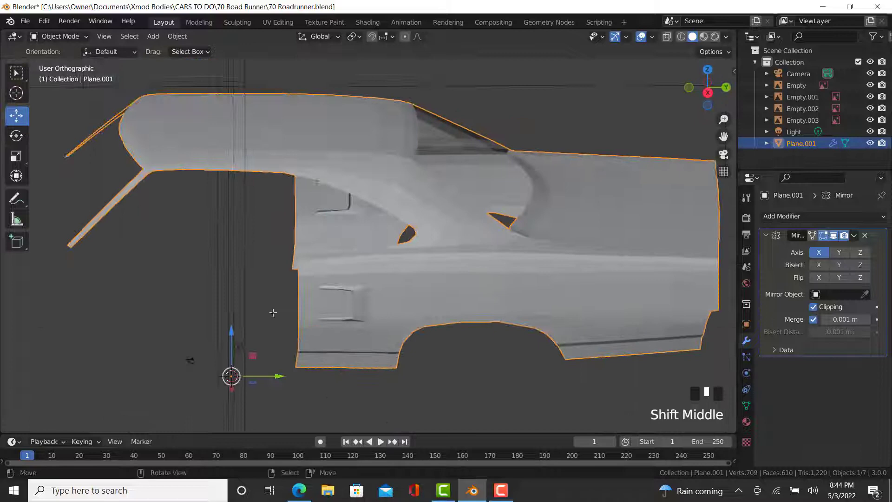
Extrude the quarter panel's full front vertical edge forward -37.353 m along Y to form the door panel
{"action": "key", "text": "Tab"}
{"action": "scroll", "coordinate": [294, 238], "scroll_direction": "up", "scroll_amount": 4}
{"action": "right_click", "coordinate": [303, 209]}
{"action": "scroll", "coordinate": [306, 391], "scroll_direction": "down", "scroll_amount": 2}
{"action": "right_click", "coordinate": [298, 383], "text": "ctrl"}
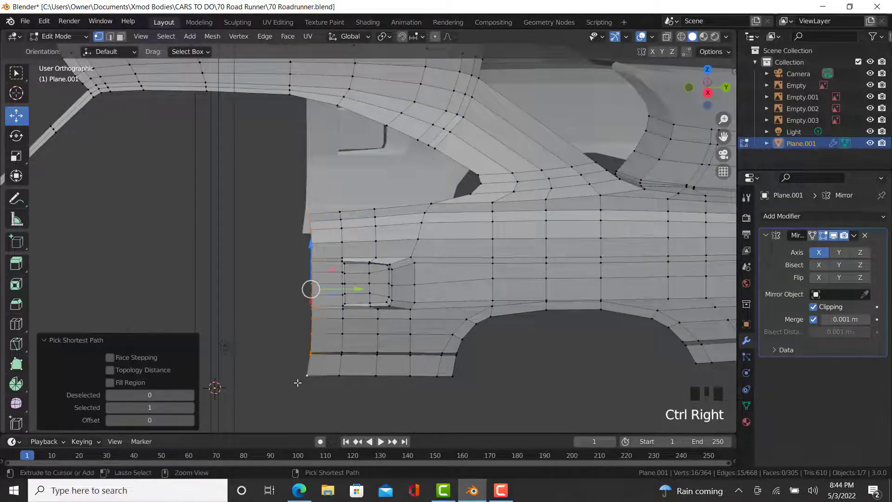
{"action": "key", "text": "KP_3"}
{"action": "middle_click_drag", "start_coordinate": [371, 304], "coordinate": [555, 324], "text": "shift"}
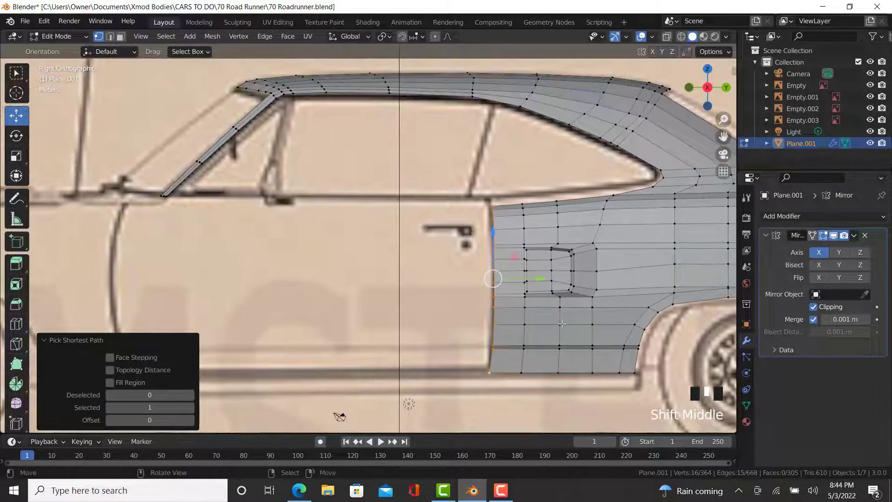
{"action": "key", "text": "e"}
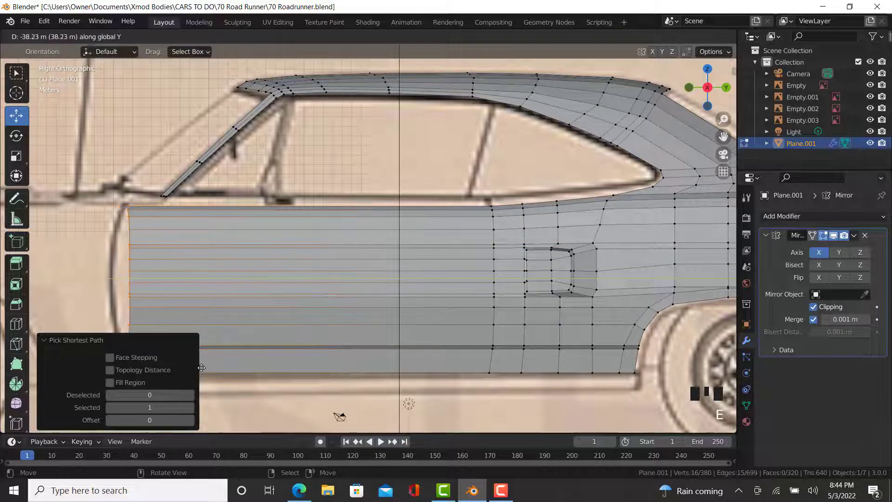
{"action": "left_click", "coordinate": [201, 368]}
Move the door panel's front edge about -0.818 m along Y toward the blueprint's front door line
{"action": "middle_click_drag", "start_coordinate": [202, 368], "coordinate": [322, 225], "text": "shift"}
{"action": "scroll", "coordinate": [443, 391], "scroll_direction": "up", "scroll_amount": 3}
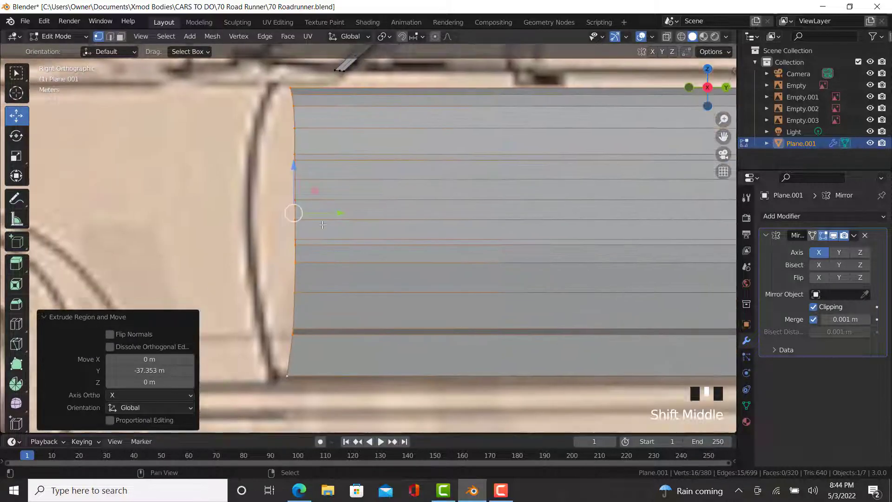
{"action": "left_click_drag", "start_coordinate": [340, 213], "coordinate": [327, 214]}
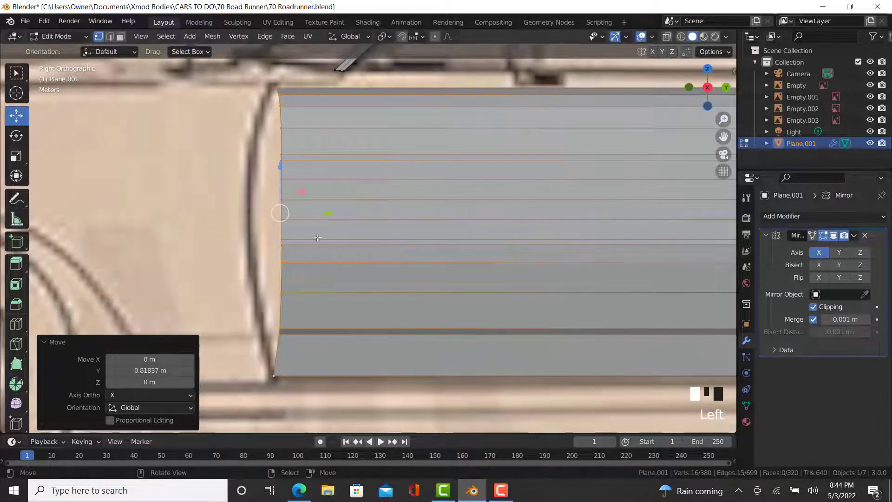
Move the two lower crease vertices of the door's front edge forward along Y onto the blueprint's door line
{"action": "right_click", "coordinate": [276, 334]}
{"action": "right_click", "coordinate": [277, 328], "text": "ctrl"}
{"action": "left_click_drag", "start_coordinate": [326, 331], "coordinate": [309, 329]}
{"action": "right_click", "coordinate": [266, 327]}
{"action": "scroll", "coordinate": [269, 327], "scroll_direction": "up", "scroll_amount": 4}
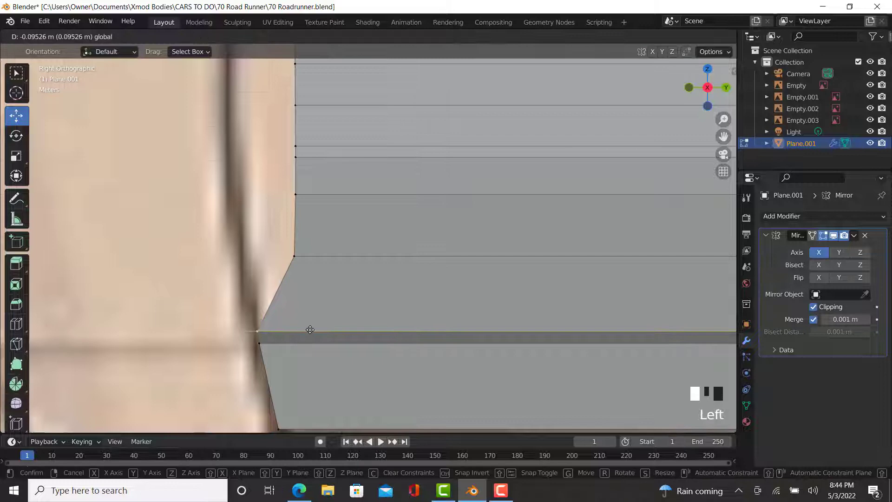
{"action": "left_click", "coordinate": [310, 329]}
{"action": "right_click", "coordinate": [262, 357], "text": "ctrl"}
{"action": "left_click_drag", "start_coordinate": [306, 338], "coordinate": [305, 338]}
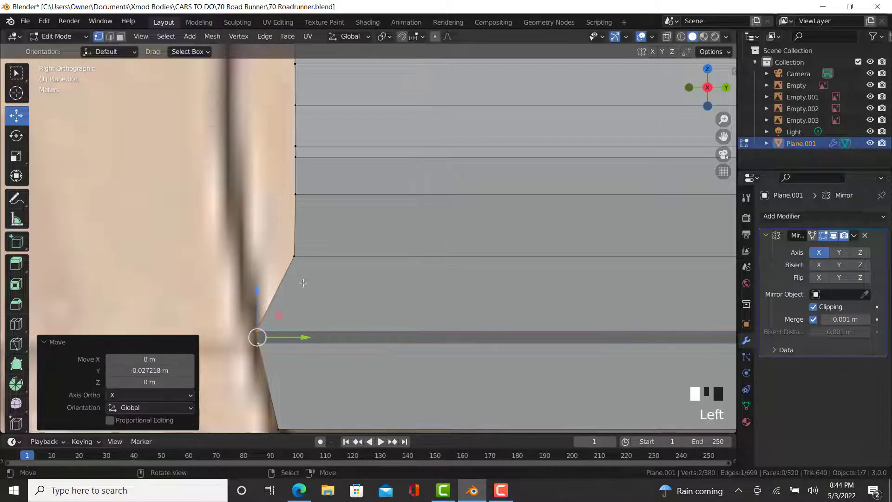
Scale the front-edge vertices above the crease along Y to straighten them, and move them forward toward the door line
{"action": "right_click", "coordinate": [304, 255]}
{"action": "scroll", "coordinate": [300, 200], "scroll_direction": "down", "scroll_amount": 4}
{"action": "middle_click_drag", "start_coordinate": [300, 195], "coordinate": [316, 265], "text": "shift"}
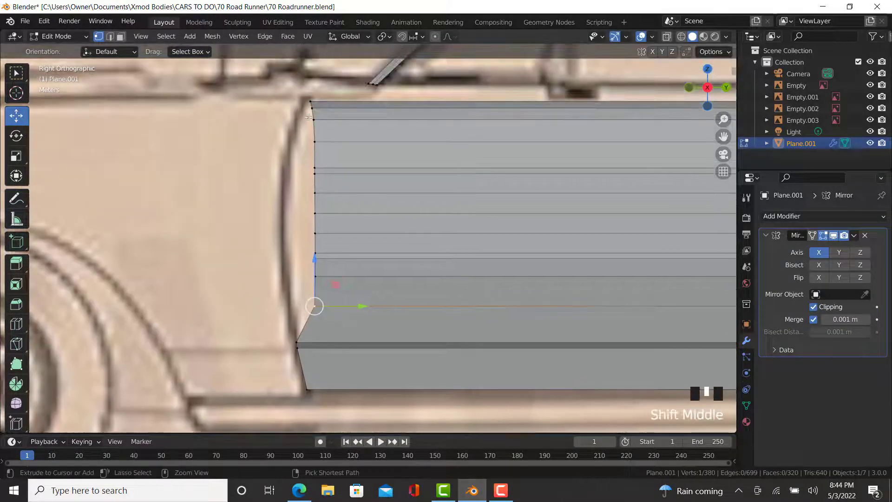
{"action": "right_click", "coordinate": [307, 94], "text": "ctrl"}
{"action": "key", "text": "s"}
{"action": "key", "text": "y"}
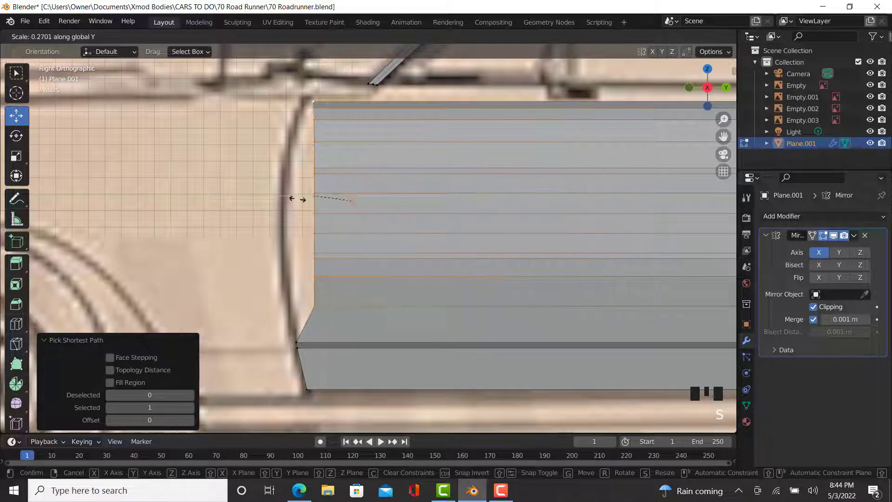
{"action": "left_click", "coordinate": [477, 303]}
{"action": "left_click_drag", "start_coordinate": [362, 197], "coordinate": [340, 199]}
Move the lower-middle vertices of the door's front edge forward along Y to follow the curved door line
{"action": "right_click", "coordinate": [295, 305]}
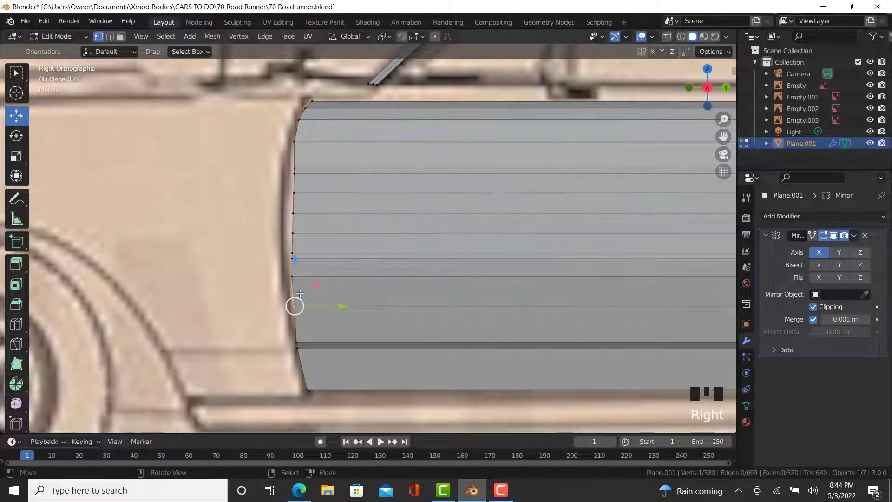
{"action": "scroll", "coordinate": [294, 307], "scroll_direction": "up", "scroll_amount": 2}
{"action": "right_click", "coordinate": [296, 225], "text": "ctrl"}
{"action": "left_click_drag", "start_coordinate": [337, 265], "coordinate": [327, 244]}
Move the middle vertices of the door's front edge forward along Y to continue the curve
{"action": "right_click", "coordinate": [280, 234]}
{"action": "scroll", "coordinate": [280, 231], "scroll_direction": "up", "scroll_amount": 3}
{"action": "right_click", "coordinate": [285, 253], "text": "ctrl"}
{"action": "right_click", "coordinate": [303, 189], "text": "ctrl"}
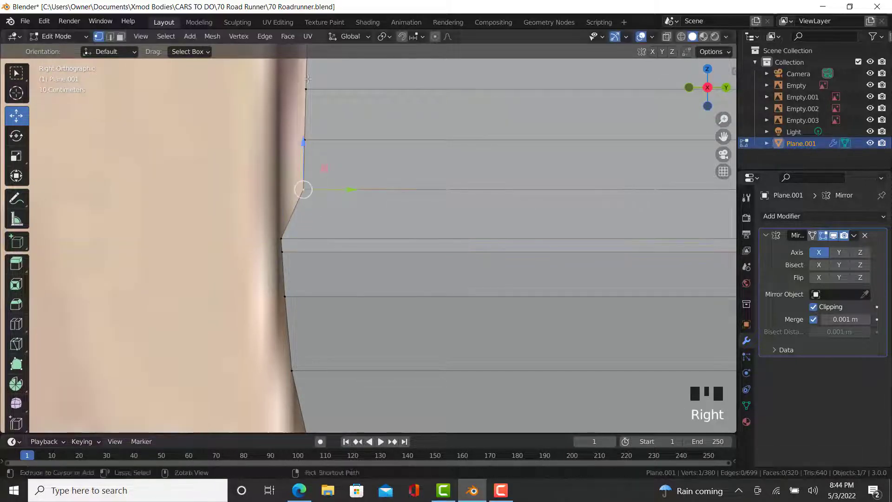
{"action": "right_click", "coordinate": [305, 140], "text": "ctrl"}
{"action": "left_click_drag", "start_coordinate": [351, 139], "coordinate": [327, 150]}
Move the three upper-middle vertices of the door's front edge about -0.227 m along Y
{"action": "middle_click_drag", "start_coordinate": [328, 150], "coordinate": [351, 325], "text": "shift"}
{"action": "right_click", "coordinate": [334, 218]}
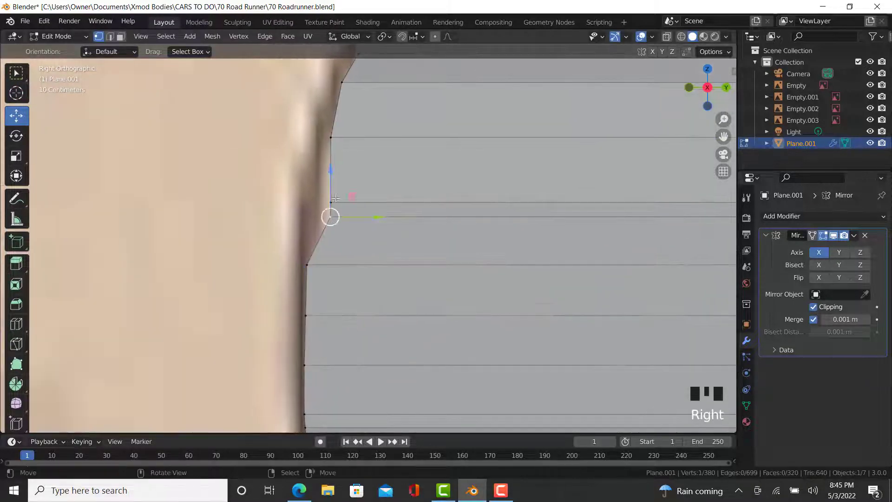
{"action": "right_click", "coordinate": [344, 145], "text": "ctrl"}
{"action": "left_click_drag", "start_coordinate": [375, 185], "coordinate": [365, 186]}
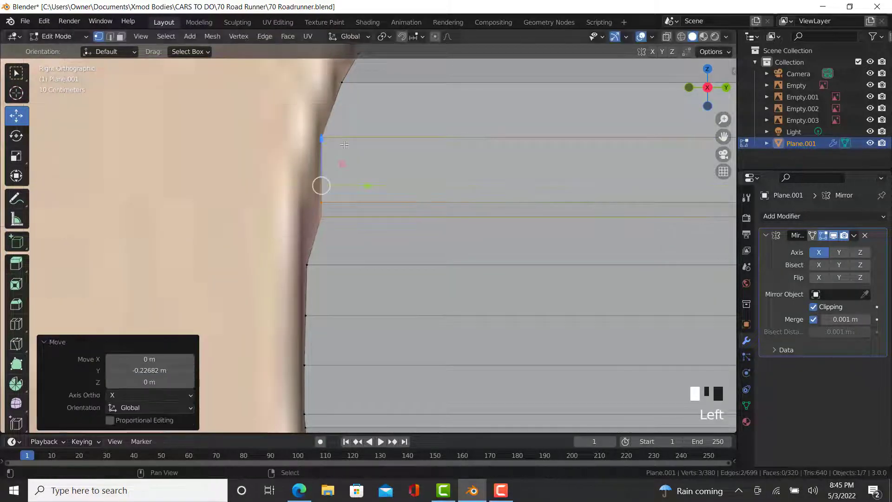
Shift the upper front-edge vertices forward along Y, nudge the closely spaced pair onto the curve, and check the door outline in Object Mode
{"action": "middle_click_drag", "start_coordinate": [349, 113], "coordinate": [334, 204], "text": "shift"}
{"action": "right_click", "coordinate": [386, 181], "text": "ctrl"}
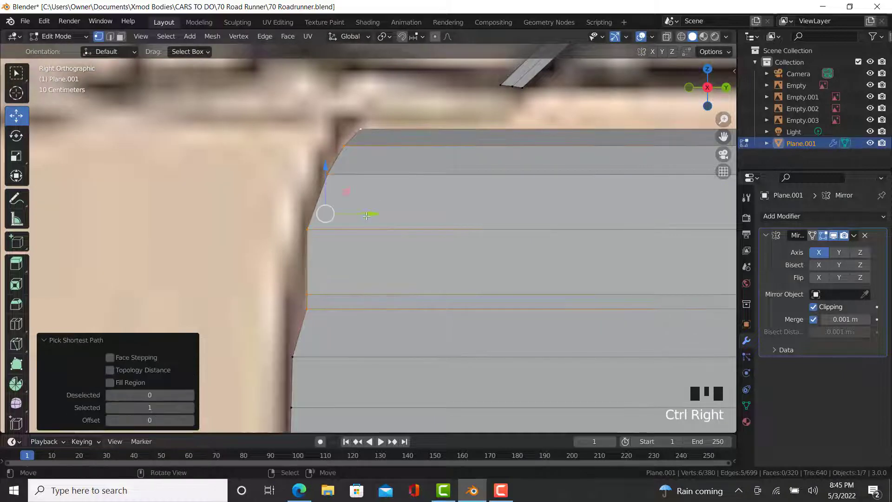
{"action": "left_click_drag", "start_coordinate": [367, 216], "coordinate": [358, 217]}
{"action": "right_click", "coordinate": [301, 292]}
{"action": "right_click", "coordinate": [302, 310], "text": "ctrl"}
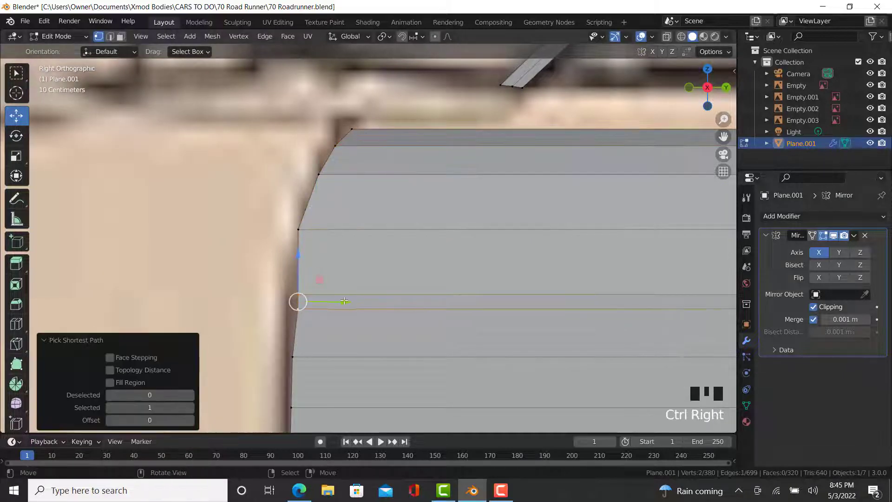
{"action": "left_click_drag", "start_coordinate": [344, 301], "coordinate": [339, 300]}
{"action": "scroll", "coordinate": [339, 300], "scroll_direction": "down", "scroll_amount": 3}
{"action": "middle_click_drag", "start_coordinate": [335, 288], "coordinate": [391, 156], "text": "shift"}
{"action": "scroll", "coordinate": [390, 156], "scroll_direction": "down", "scroll_amount": 3}
{"action": "key", "text": "Tab"}
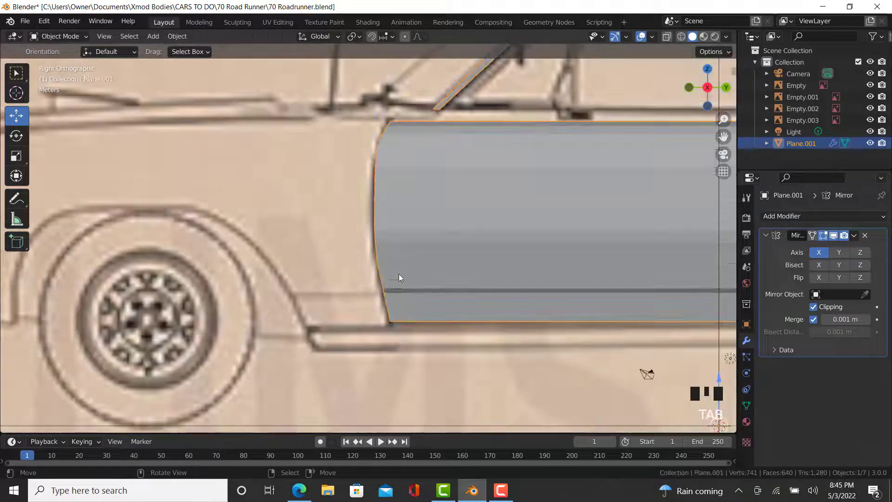
Nudge the middle-to-lower vertices of the door's front edge along Y to refine the fit to the blueprint
{"action": "key", "text": "Tab"}
{"action": "scroll", "coordinate": [372, 182], "scroll_direction": "up", "scroll_amount": 4}
{"action": "right_click", "coordinate": [371, 168]}
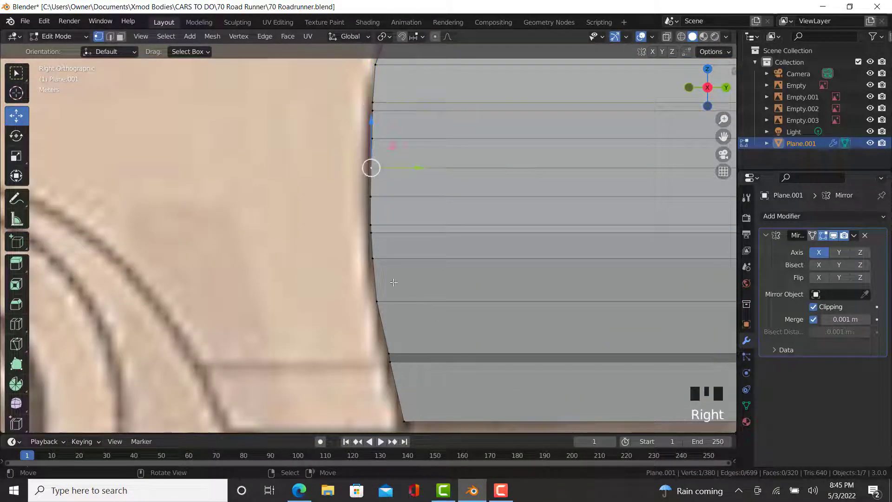
{"action": "right_click", "coordinate": [379, 299], "text": "ctrl"}
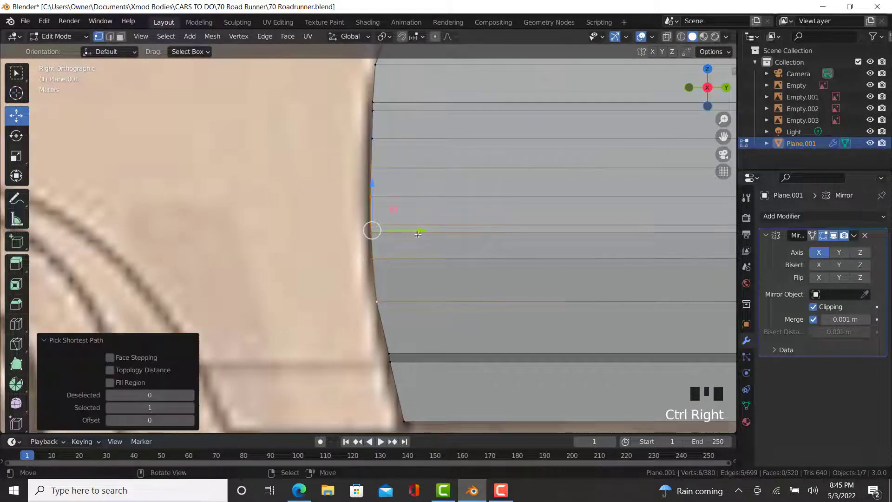
{"action": "mouse_move", "coordinate": [418, 235]}
{"action": "left_mouse_down"}
{"action": "mouse_move", "coordinate": [387, 230]}
{"action": "mouse_move", "coordinate": [416, 248]}
{"action": "left_mouse_up"}
{"action": "right_click", "coordinate": [373, 195]}
{"action": "right_click", "coordinate": [372, 169]}
{"action": "right_click", "coordinate": [374, 302], "text": "ctrl"}
{"action": "right_click", "coordinate": [372, 196]}
{"action": "right_click", "coordinate": [379, 301], "text": "ctrl"}
Move the door's entire front edge outward about 0.875 m along X to match the top-view blueprint
{"action": "right_click", "coordinate": [398, 417]}
{"action": "scroll", "coordinate": [399, 279], "scroll_direction": "down", "scroll_amount": 5}
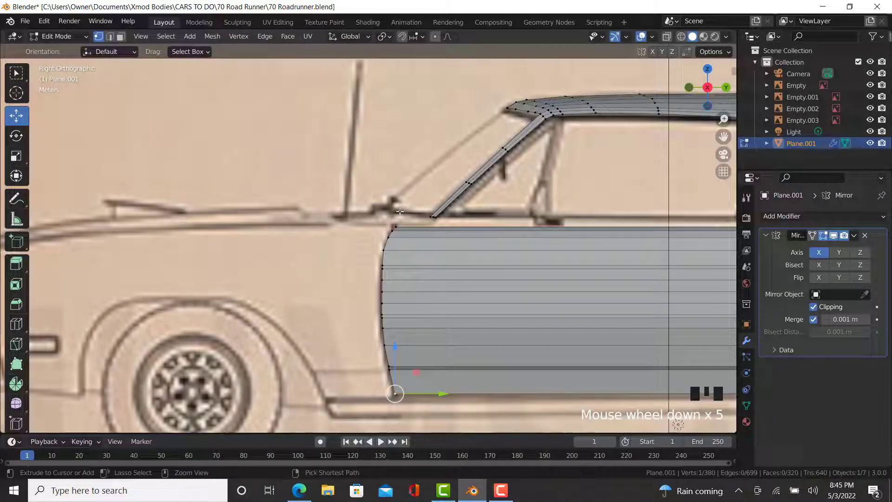
{"action": "right_click", "coordinate": [398, 219], "text": "ctrl"}
{"action": "key", "text": "KP_7"}
{"action": "scroll", "coordinate": [393, 203], "scroll_direction": "up", "scroll_amount": 3}
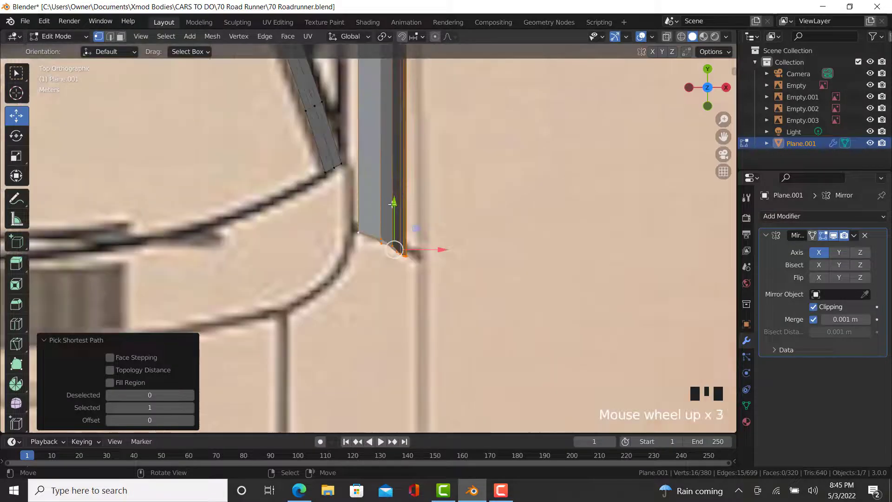
{"action": "left_click_drag", "start_coordinate": [445, 255], "coordinate": [461, 245]}
Add two vertical loop cuts across the long door section and move both about 2.763 m rearward along Y to even the spacing
{"action": "scroll", "coordinate": [447, 256], "scroll_direction": "down", "scroll_amount": 6}
{"action": "middle_click_drag", "start_coordinate": [424, 79], "coordinate": [396, 211], "text": "shift"}
{"action": "key", "text": "KP_3"}
{"action": "scroll", "coordinate": [425, 256], "scroll_direction": "up", "scroll_amount": 3}
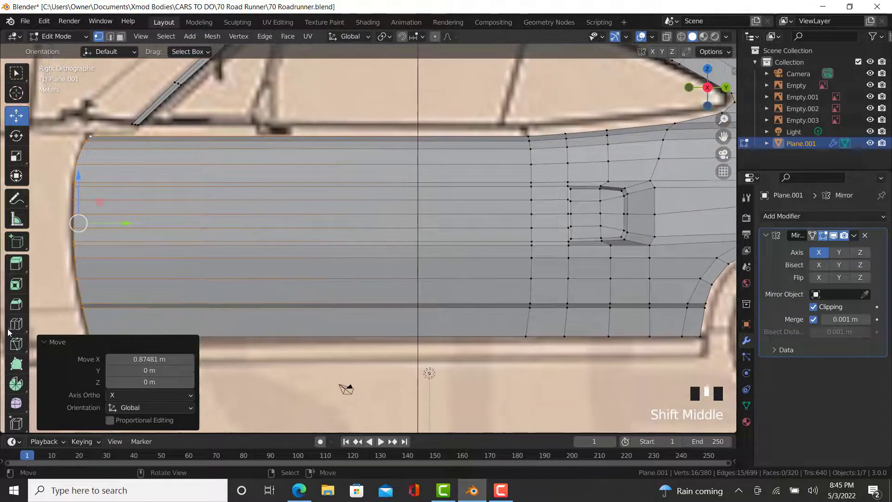
{"action": "left_click", "coordinate": [16, 324]}
{"action": "left_click", "coordinate": [121, 52]}
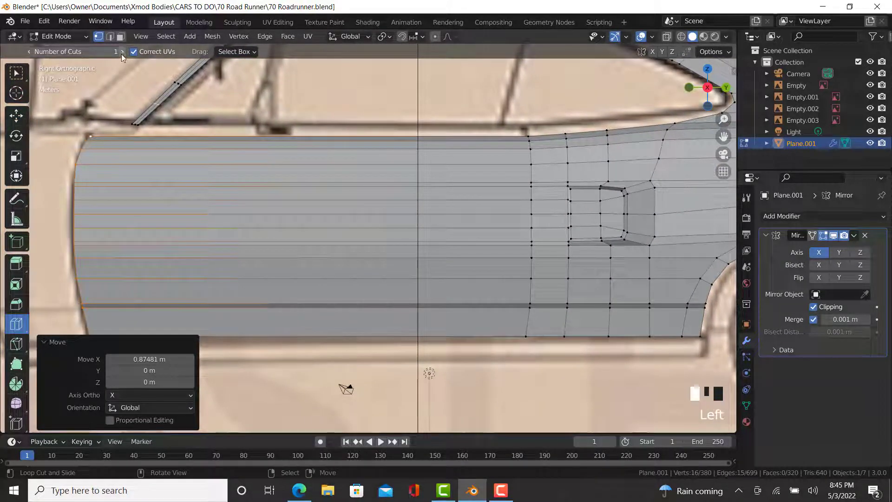
{"action": "left_click_drag", "start_coordinate": [268, 211], "coordinate": [243, 209]}
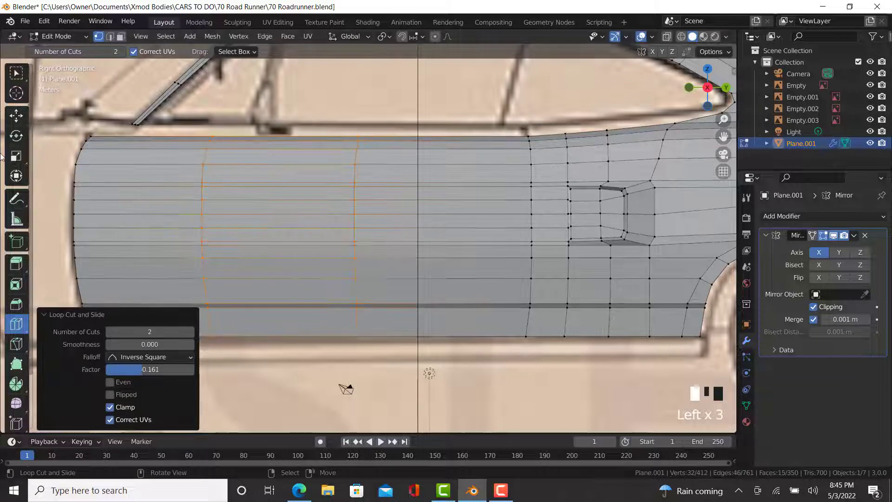
{"action": "left_click", "coordinate": [16, 115]}
{"action": "left_click_drag", "start_coordinate": [330, 223], "coordinate": [359, 223]}
Examine the door against the top-view blueprint and the whole body from the side and at an angle, in Object Mode and Edit Mode
{"action": "key", "text": "KP_7"}
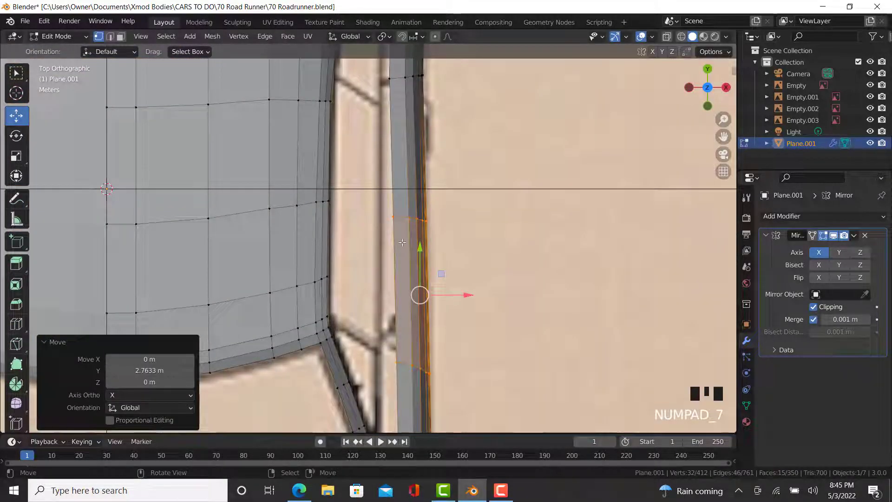
{"action": "scroll", "coordinate": [428, 380], "scroll_direction": "down", "scroll_amount": 4}
{"action": "key", "text": "Tab"}
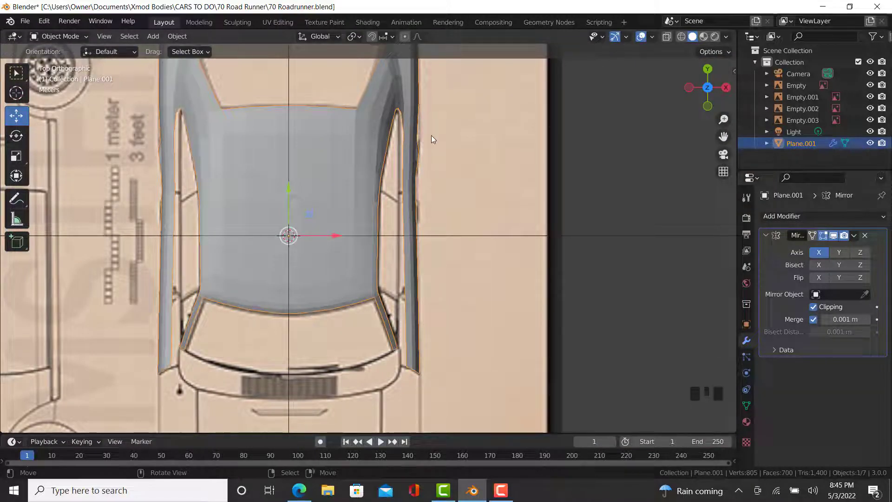
{"action": "middle_click_drag", "start_coordinate": [432, 138], "coordinate": [422, 175], "text": "shift"}
{"action": "scroll", "coordinate": [417, 282], "scroll_direction": "down", "scroll_amount": 3}
{"action": "middle_click_drag", "start_coordinate": [398, 213], "coordinate": [297, 195]}
{"action": "scroll", "coordinate": [333, 229], "scroll_direction": "up", "scroll_amount": 3}
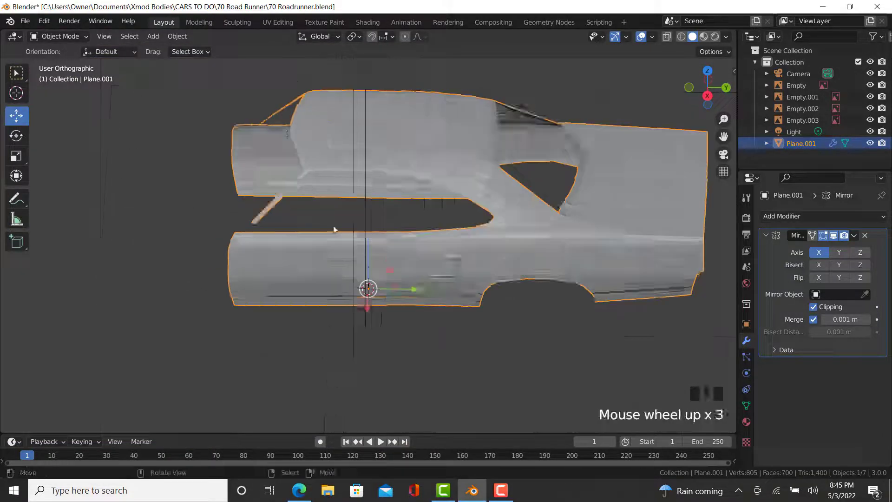
{"action": "scroll", "coordinate": [229, 244], "scroll_direction": "up", "scroll_amount": 3}
{"action": "key", "text": "Tab"}
{"action": "scroll", "coordinate": [189, 223], "scroll_direction": "up", "scroll_amount": 1}
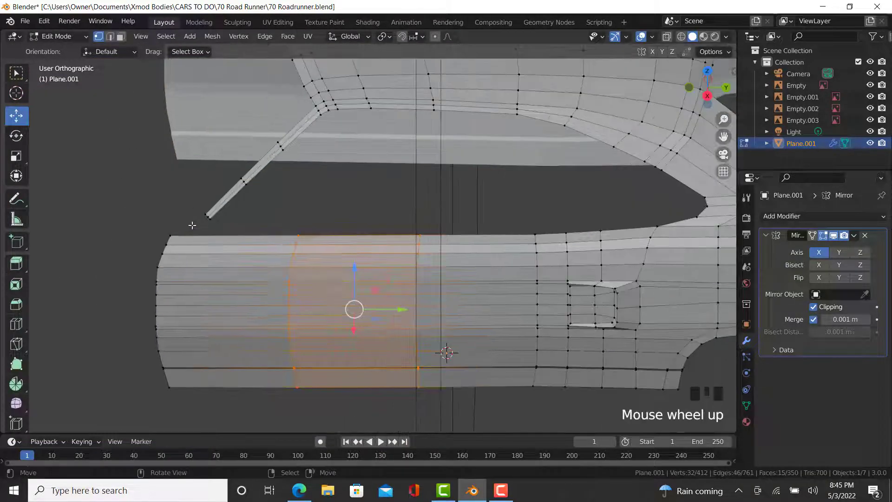
{"action": "scroll", "coordinate": [195, 226], "scroll_direction": "down", "scroll_amount": 4}
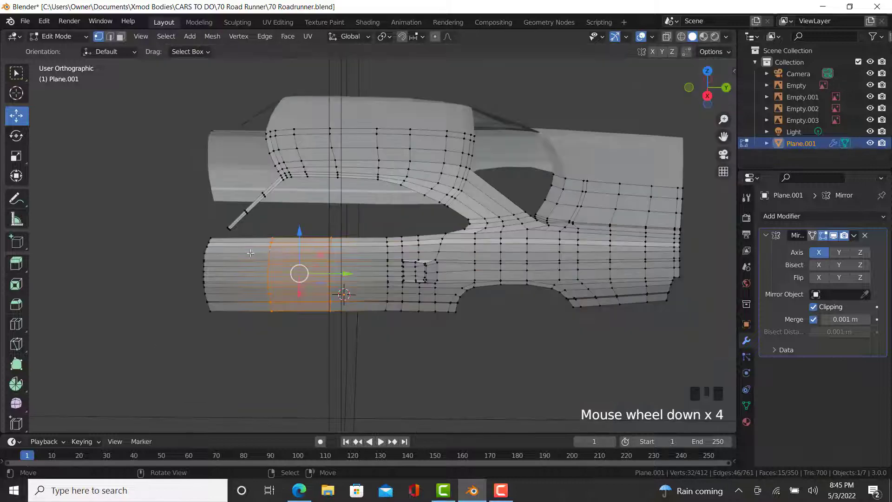
{"action": "middle_click_drag", "start_coordinate": [195, 226], "coordinate": [260, 241], "text": "shift"}
{"action": "key", "text": "Tab"}
{"action": "middle_click_drag", "start_coordinate": [431, 319], "coordinate": [397, 328]}
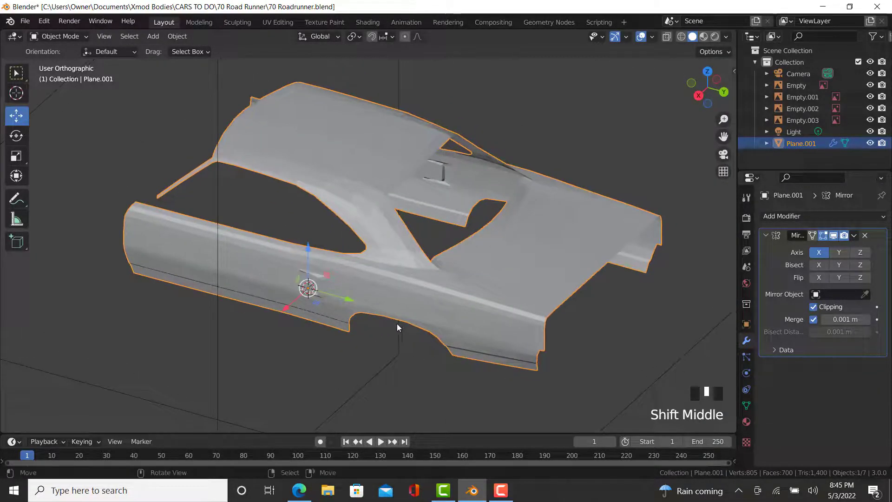